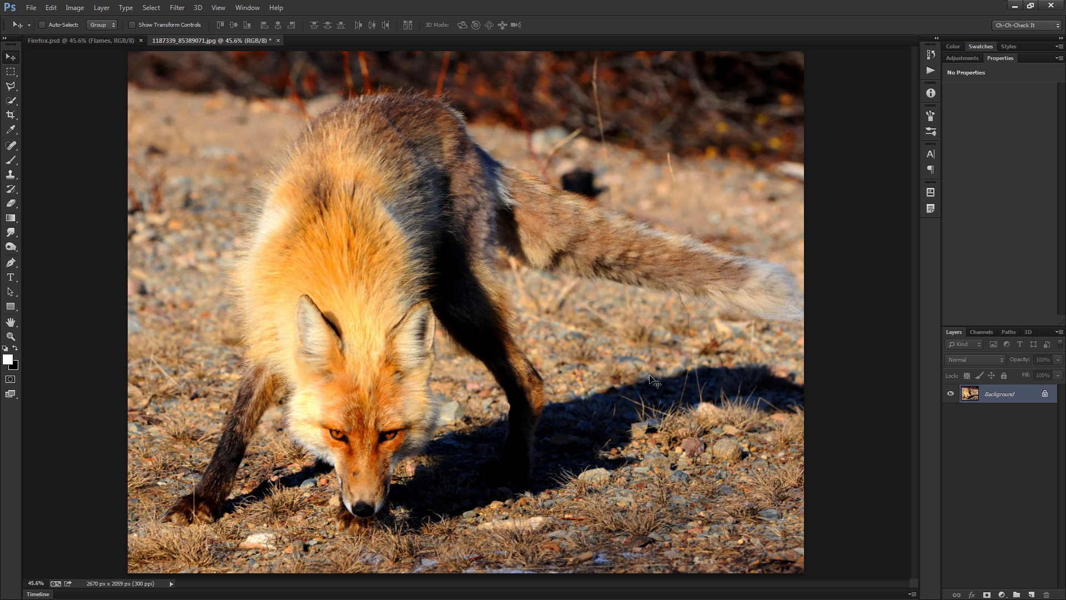
Switch to the finished Firefox.psd composite, examine its flames up close, and return to the original fox photo.
{"action": "key", "text": "ctrl+Tab"}
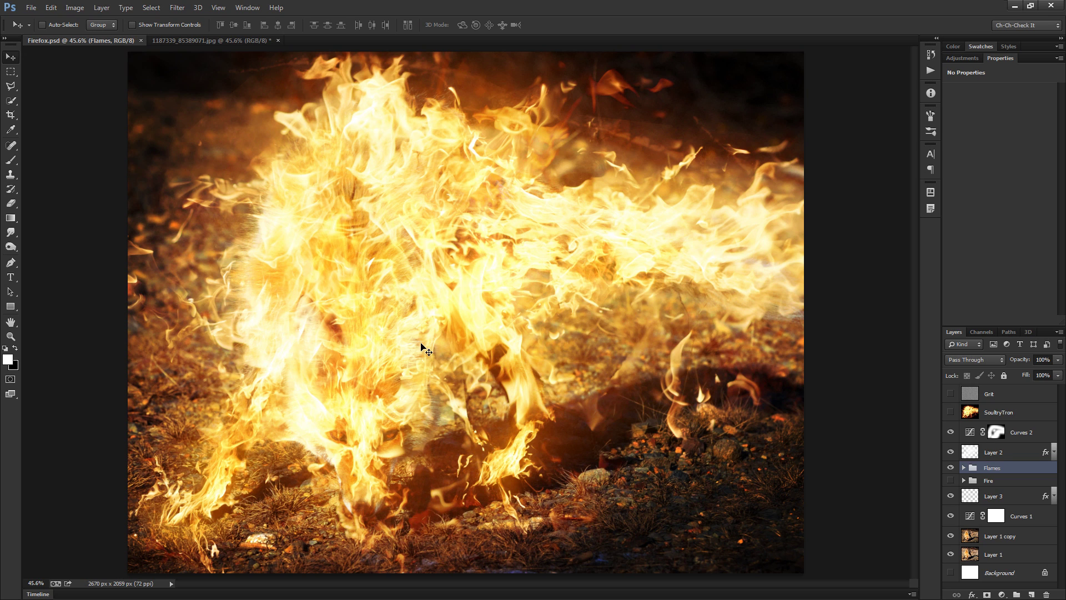
{"action": "scroll", "coordinate": [412, 358], "scroll_direction": "up", "scroll_amount": 4}
{"action": "left_click_drag", "start_coordinate": [433, 417], "coordinate": [431, 343]}
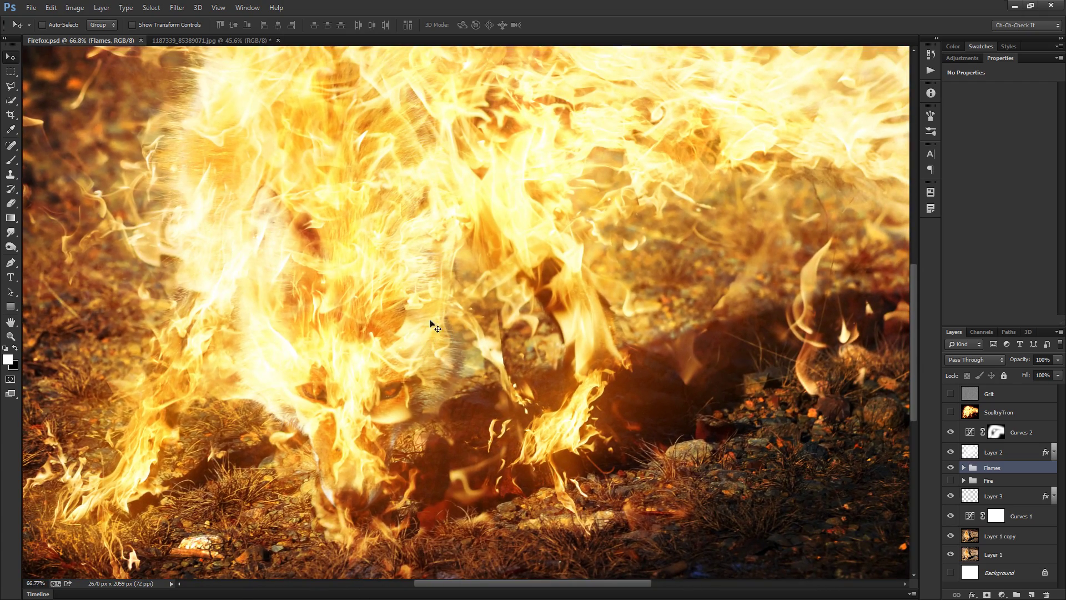
{"action": "scroll", "coordinate": [391, 307], "scroll_direction": "down", "scroll_amount": 1}
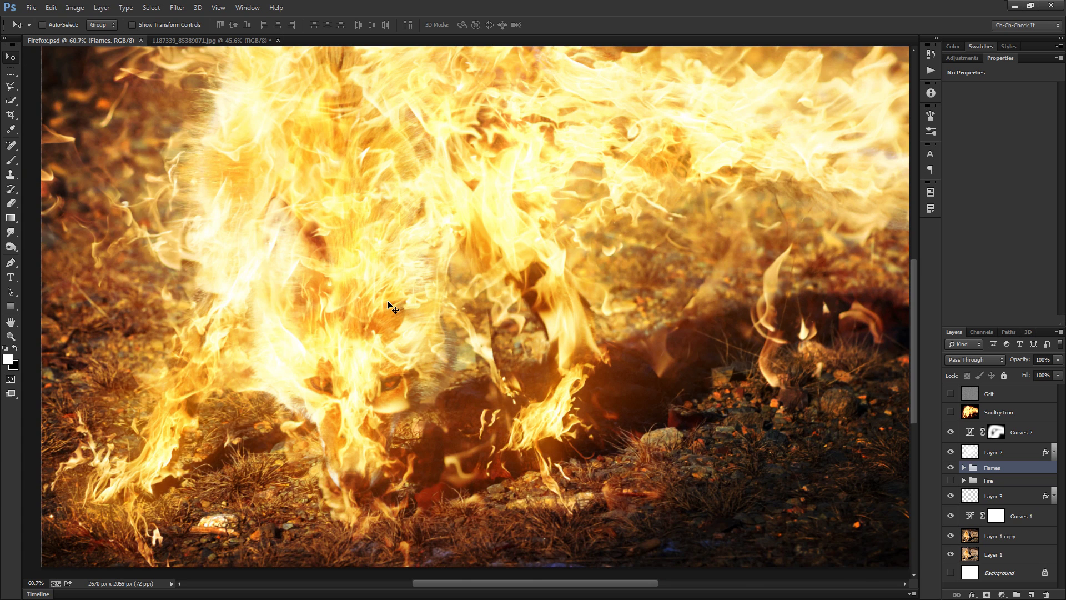
{"action": "scroll", "coordinate": [392, 307], "scroll_direction": "down", "scroll_amount": 1}
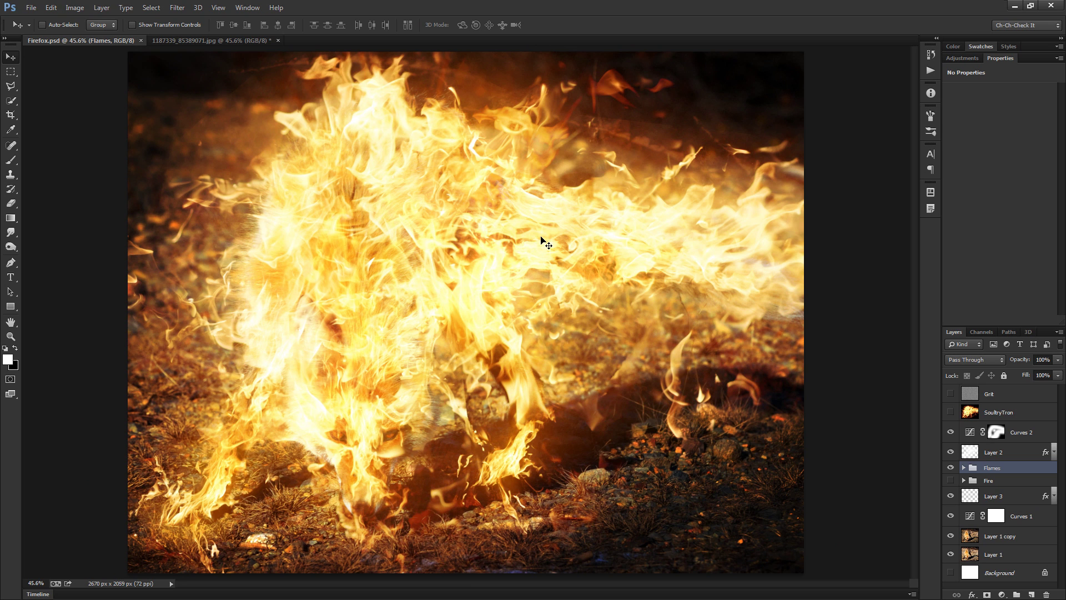
{"action": "key", "text": "ctrl+Tab"}
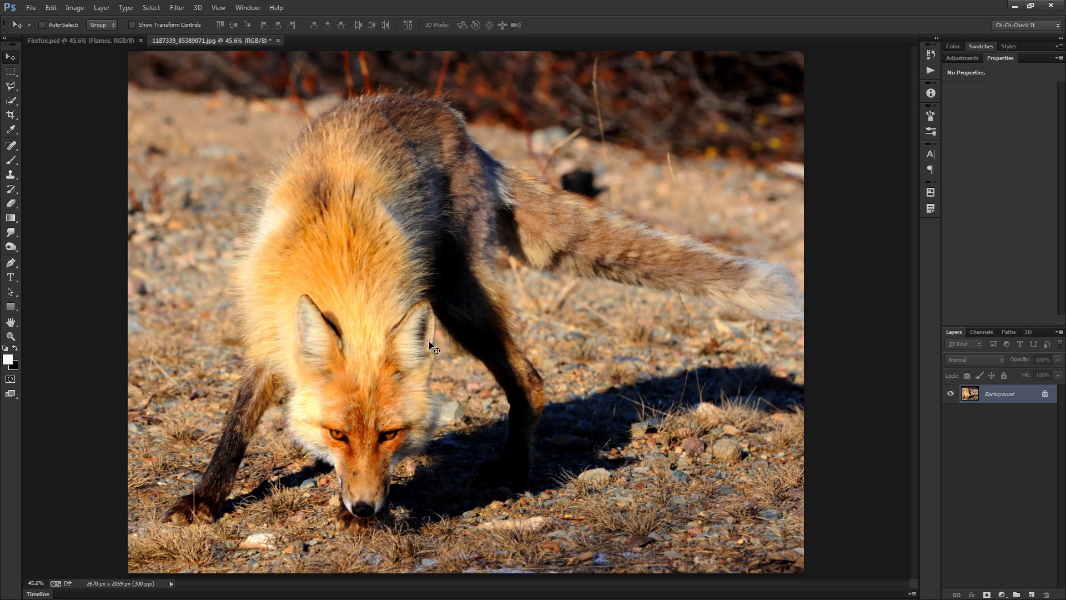
Browse the Fire Texture Pack 2012 folder, examining the flame images IMG_7738 to IMG_7755 and IMG_7641 to IMG_7667.
{"action": "left_click_drag", "start_coordinate": [1065, 144], "coordinate": [623, 105]}
{"action": "left_click_drag", "start_coordinate": [824, 406], "coordinate": [843, 433]}
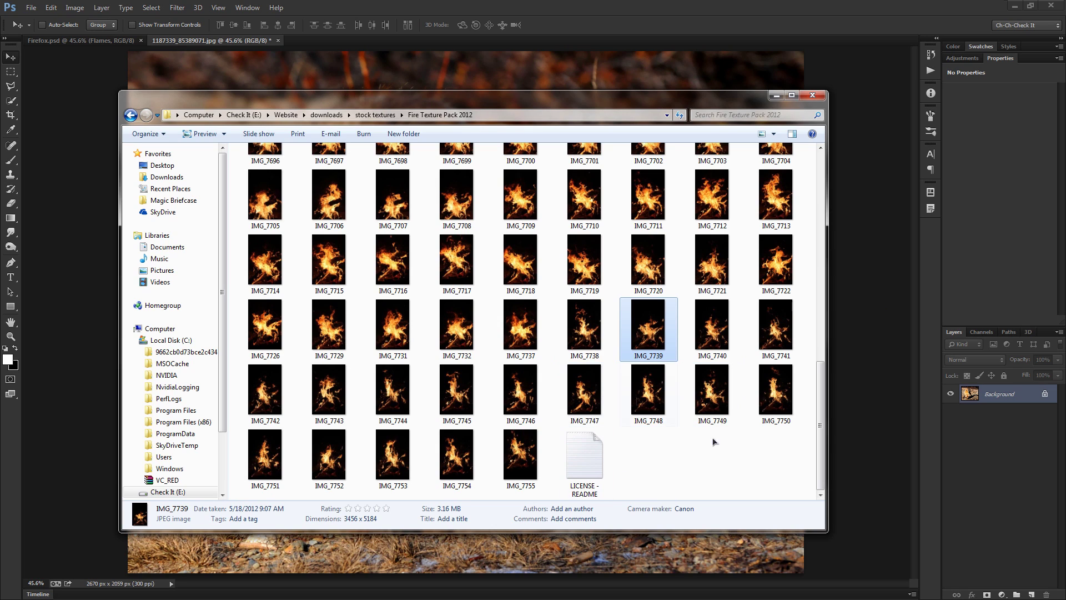
{"action": "left_click", "coordinate": [589, 328]}
{"action": "left_click", "coordinate": [518, 460], "text": "shift"}
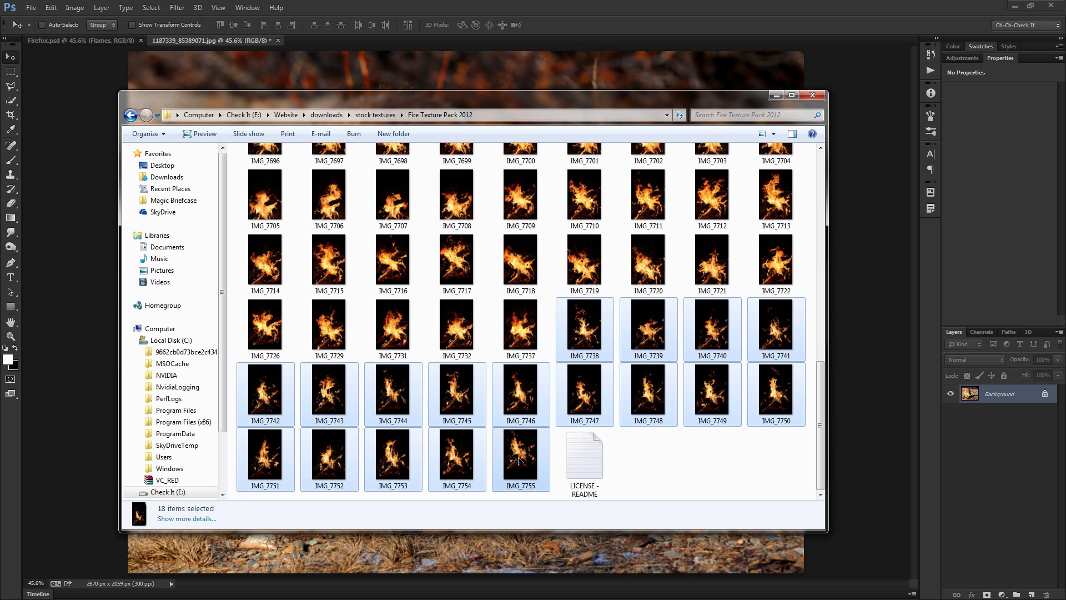
{"action": "left_click_drag", "start_coordinate": [821, 428], "coordinate": [828, 244]}
{"action": "left_click", "coordinate": [584, 233]}
{"action": "left_click", "coordinate": [530, 441], "text": "shift"}
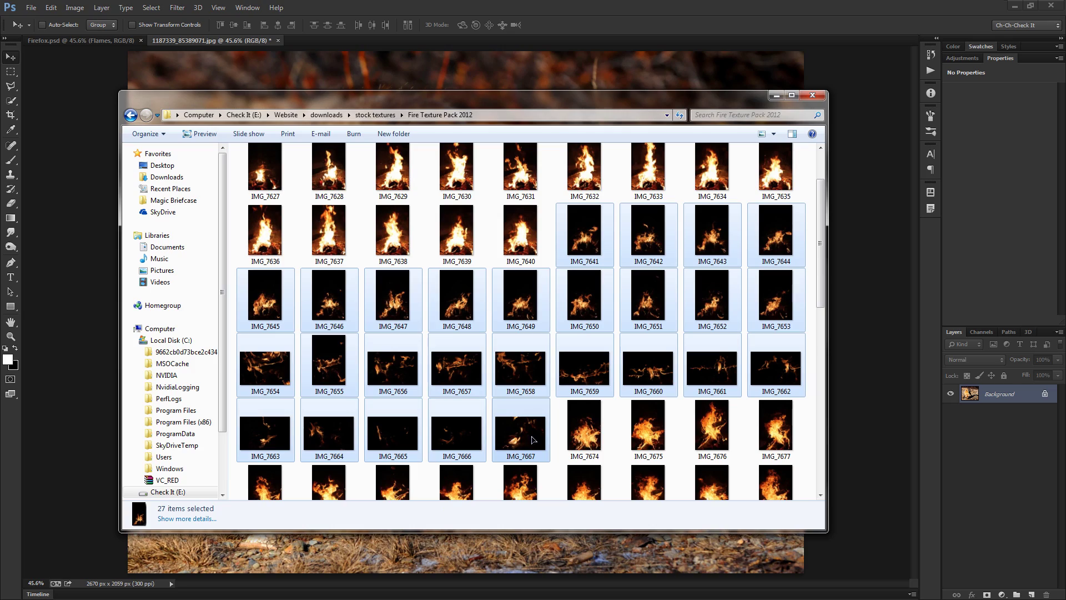
{"action": "left_click_drag", "start_coordinate": [823, 279], "coordinate": [822, 481]}
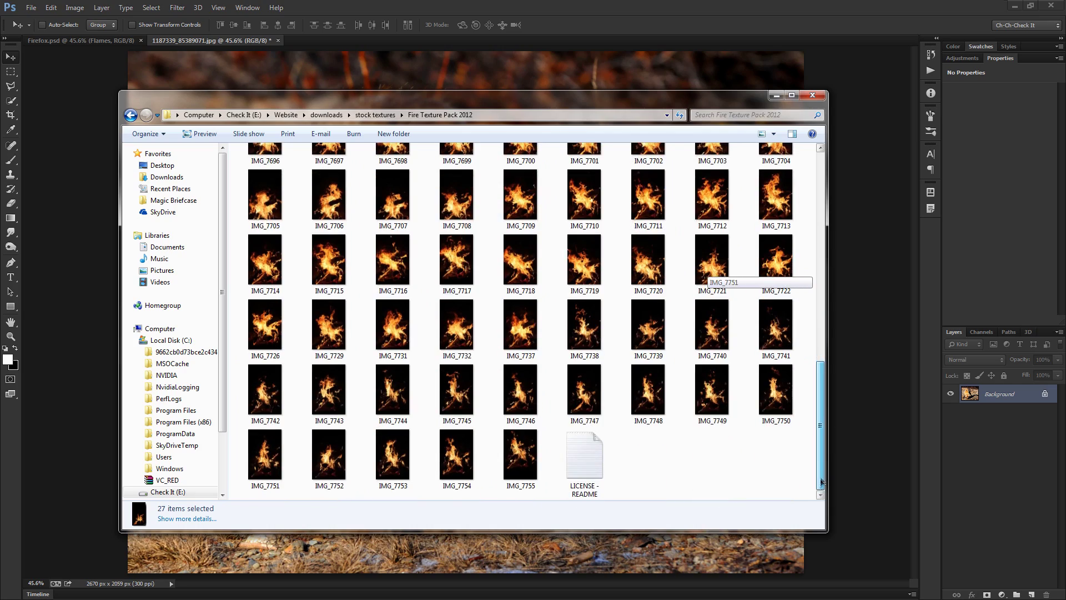
Place the fire texture IMG_7738 over the fox photo and set its blend mode to Screen.
{"action": "left_click", "coordinate": [585, 325]}
{"action": "left_click_drag", "start_coordinate": [483, 101], "coordinate": [1065, 103]}
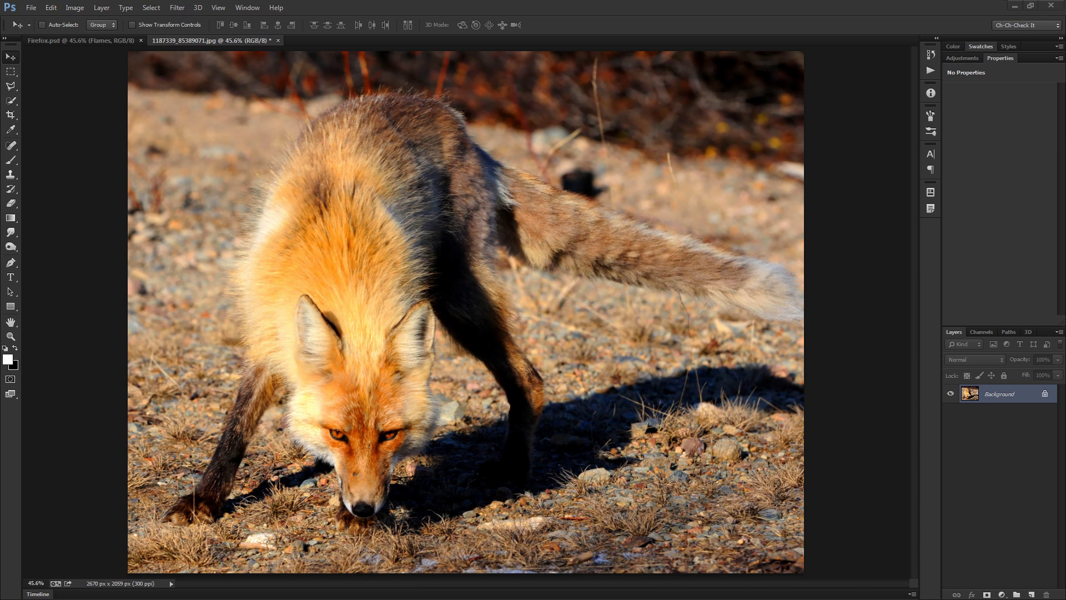
{"action": "left_click_drag", "start_coordinate": [1065, 373], "coordinate": [582, 330]}
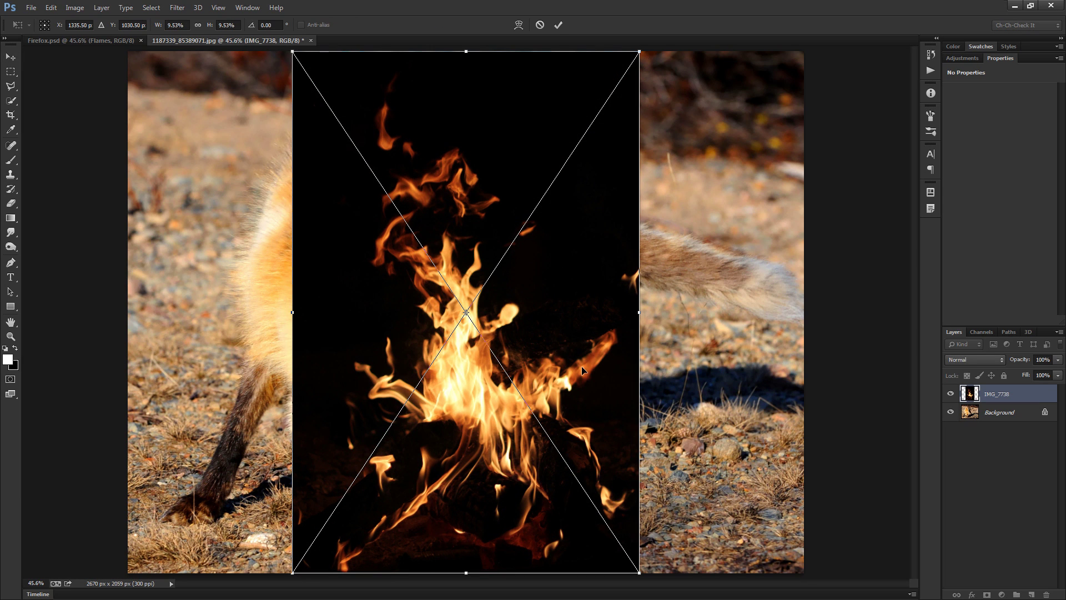
{"action": "left_click", "coordinate": [973, 361]}
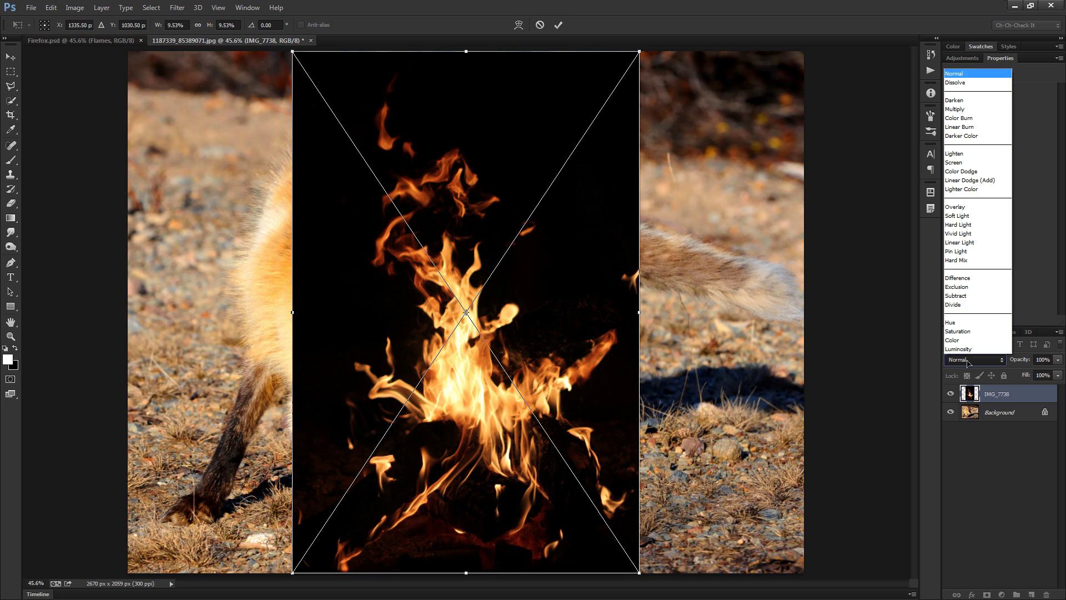
{"action": "left_click", "coordinate": [972, 163]}
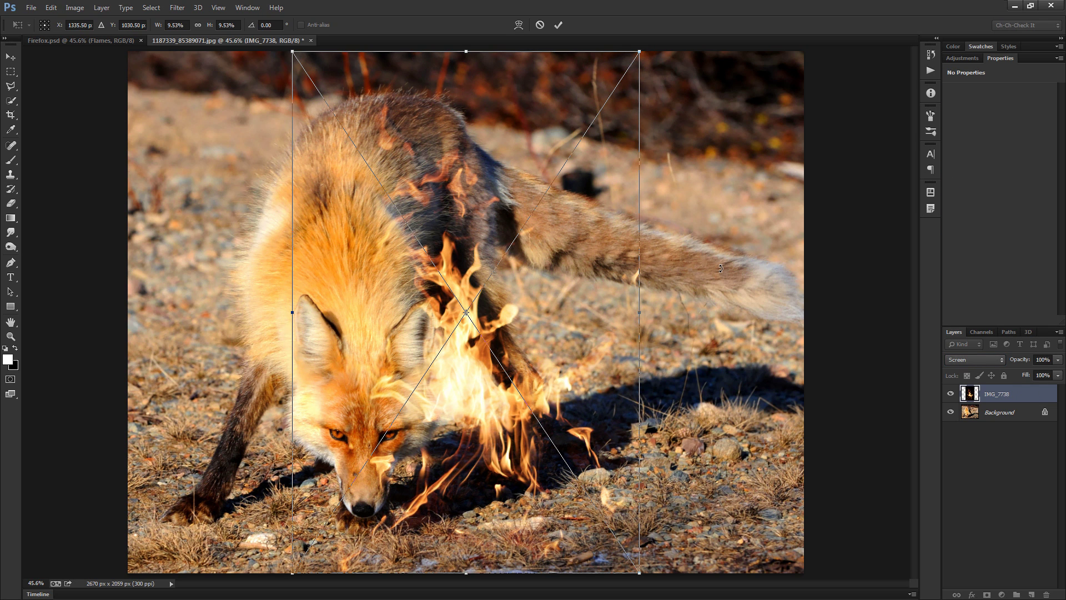
Turn the IMG_7738 flames nearly upside down, scale them to about 5.6%, fit them over the fox's face, and commit the transform.
{"action": "left_click_drag", "start_coordinate": [697, 83], "coordinate": [281, 364]}
{"action": "left_click_drag", "start_coordinate": [649, 53], "coordinate": [573, 164]}
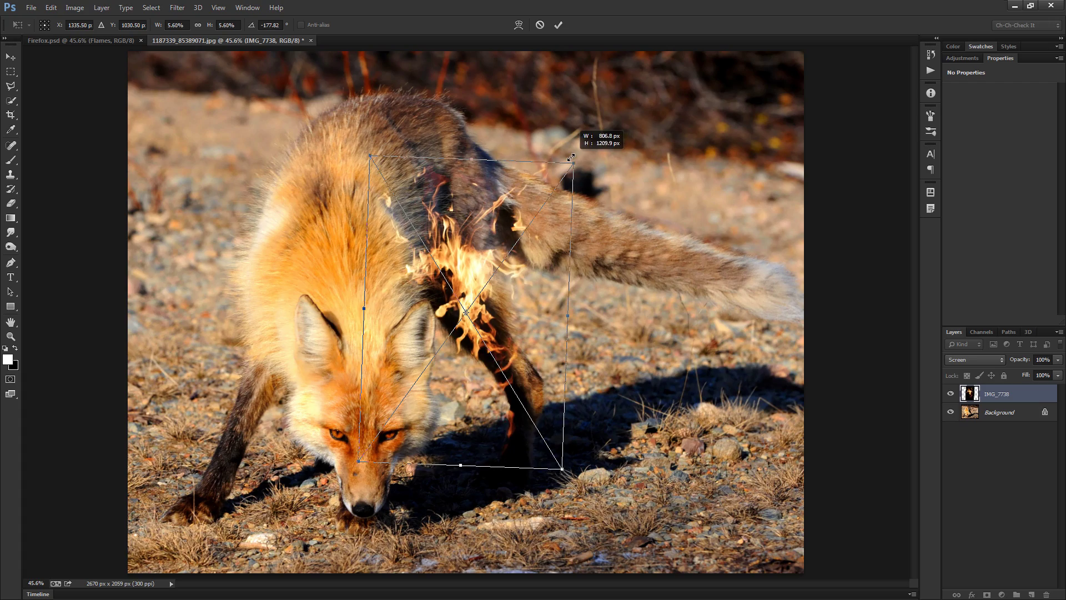
{"action": "left_click_drag", "start_coordinate": [465, 288], "coordinate": [464, 365]}
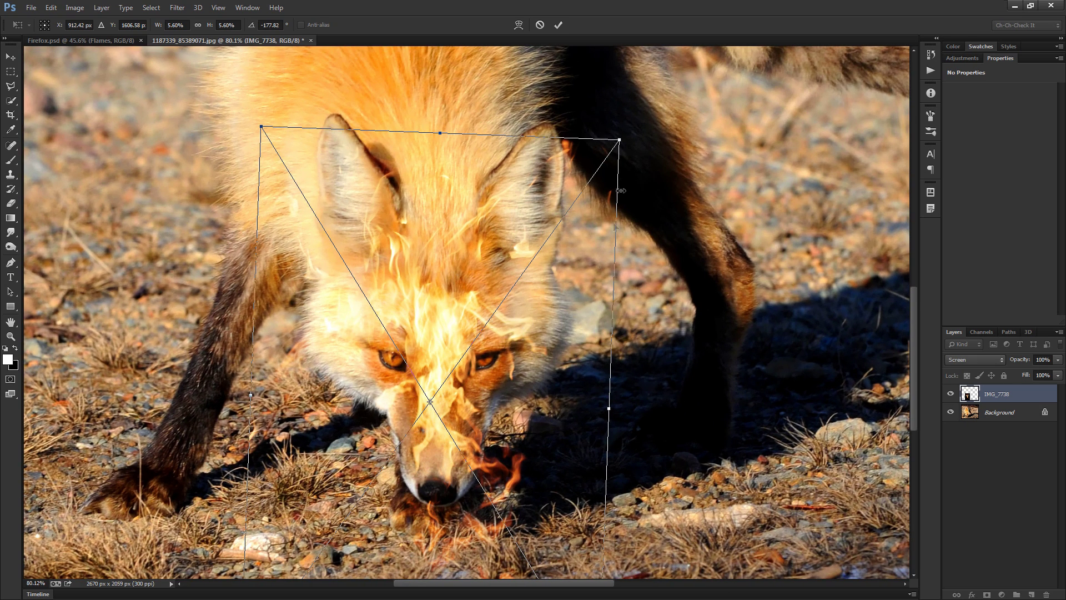
{"action": "mouse_move", "coordinate": [619, 142]}
{"action": "left_mouse_down"}
{"action": "mouse_move", "coordinate": [635, 127]}
{"action": "mouse_move", "coordinate": [631, 143]}
{"action": "left_mouse_up"}
{"action": "left_click_drag", "start_coordinate": [498, 379], "coordinate": [494, 385]}
{"action": "left_click", "coordinate": [558, 25]}
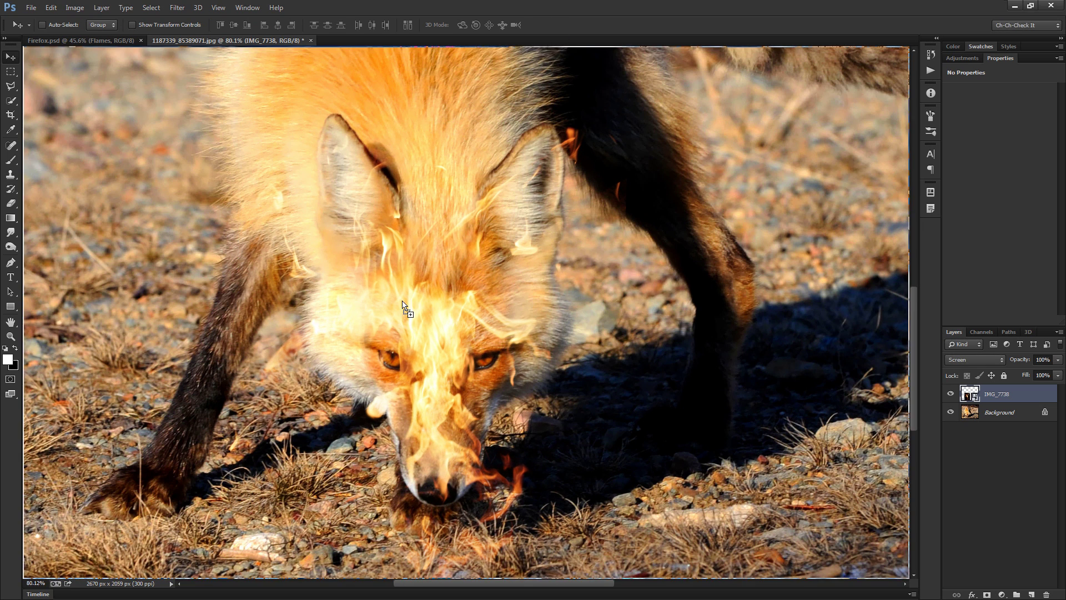
Place the fire texture IMG_7739 as a new layer and set its blend mode to Screen.
{"action": "key", "text": "ctrl+t"}
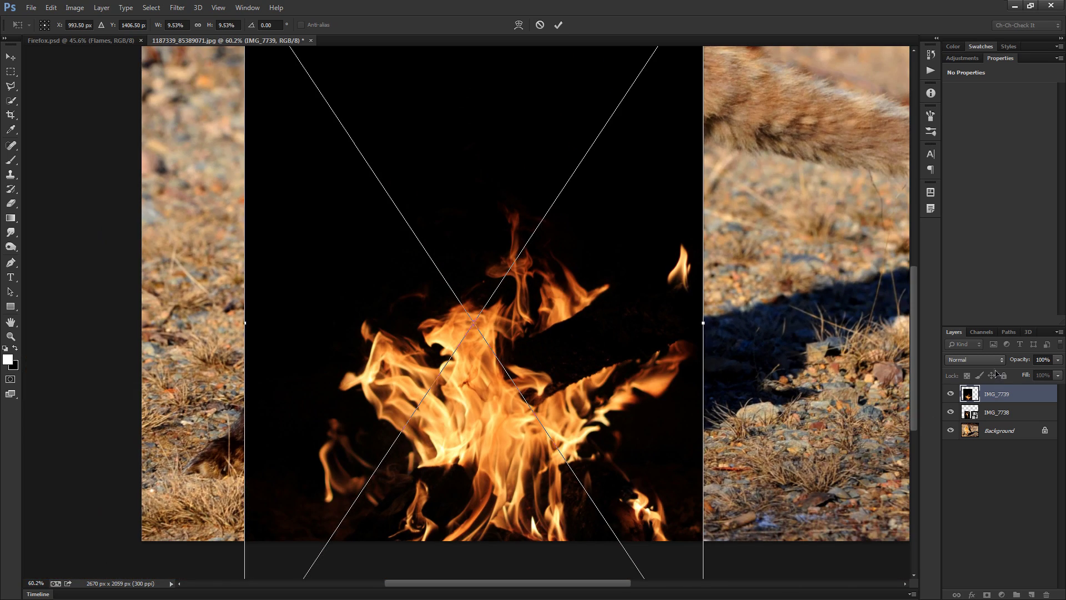
{"action": "left_click", "coordinate": [994, 361]}
{"action": "left_click", "coordinate": [966, 163]}
{"action": "key", "text": "ctrl+0"}
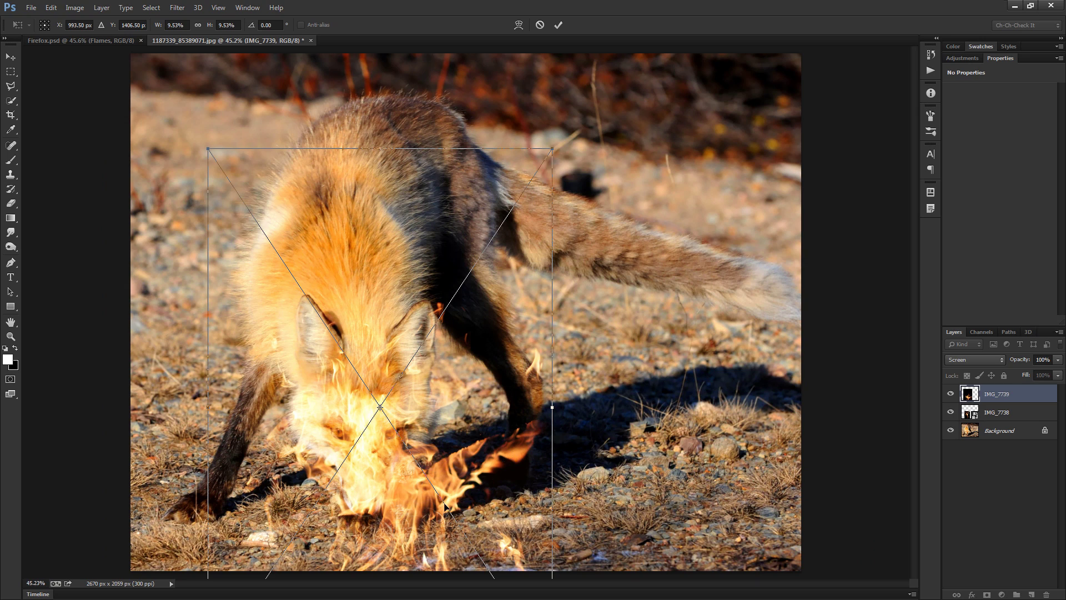
Rotate the IMG_7739 flames about 45 degrees, position them over the fox's back and rump, and commit the transform.
{"action": "left_click_drag", "start_coordinate": [445, 506], "coordinate": [627, 353]}
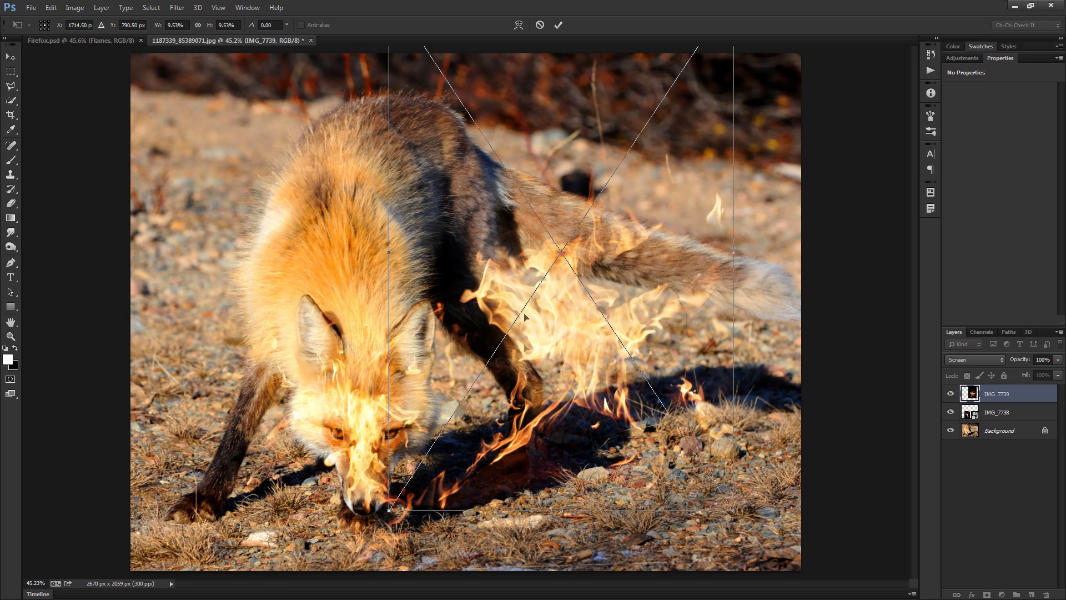
{"action": "left_click_drag", "start_coordinate": [762, 314], "coordinate": [721, 404]}
{"action": "left_click_drag", "start_coordinate": [595, 376], "coordinate": [478, 249]}
{"action": "left_click_drag", "start_coordinate": [669, 303], "coordinate": [623, 351]}
{"action": "left_click_drag", "start_coordinate": [501, 220], "coordinate": [519, 211]}
{"action": "left_click_drag", "start_coordinate": [682, 341], "coordinate": [666, 356]}
{"action": "left_click_drag", "start_coordinate": [485, 164], "coordinate": [488, 168]}
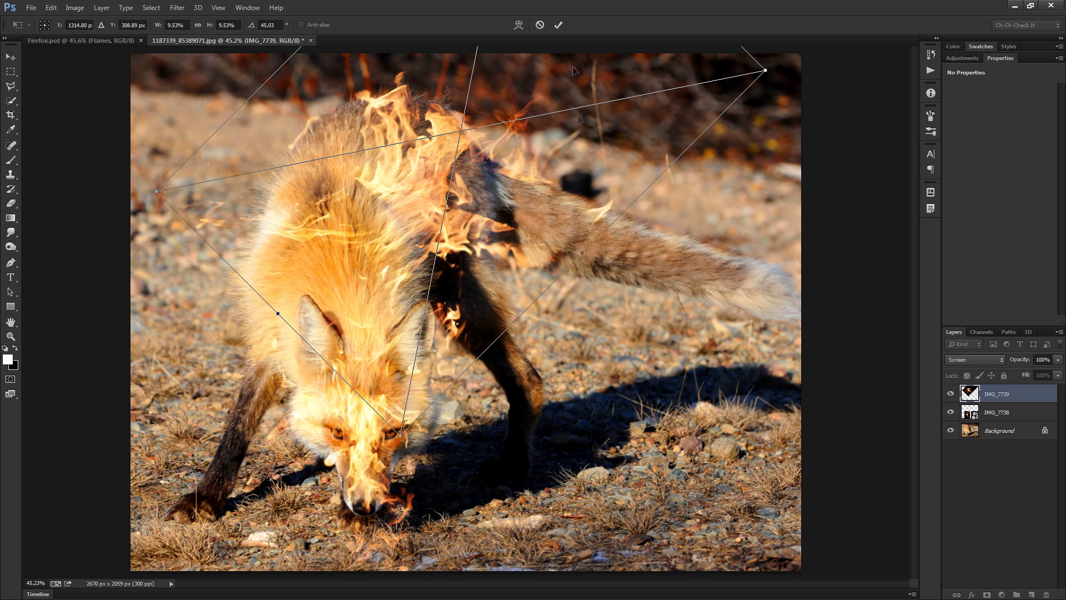
{"action": "left_click", "coordinate": [559, 25]}
Place the fire texture IMG_7740 as a new layer and set its blend mode to Screen.
{"action": "key", "text": "alt+Tab"}
{"action": "left_click_drag", "start_coordinate": [548, 286], "coordinate": [576, 309]}
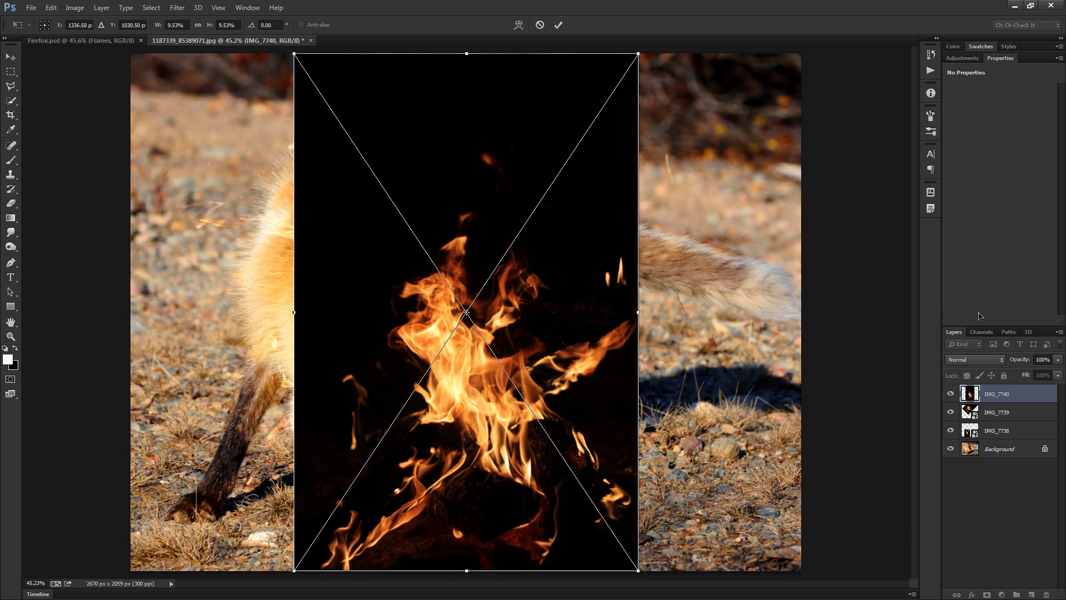
{"action": "left_click", "coordinate": [986, 359]}
{"action": "left_click", "coordinate": [977, 161]}
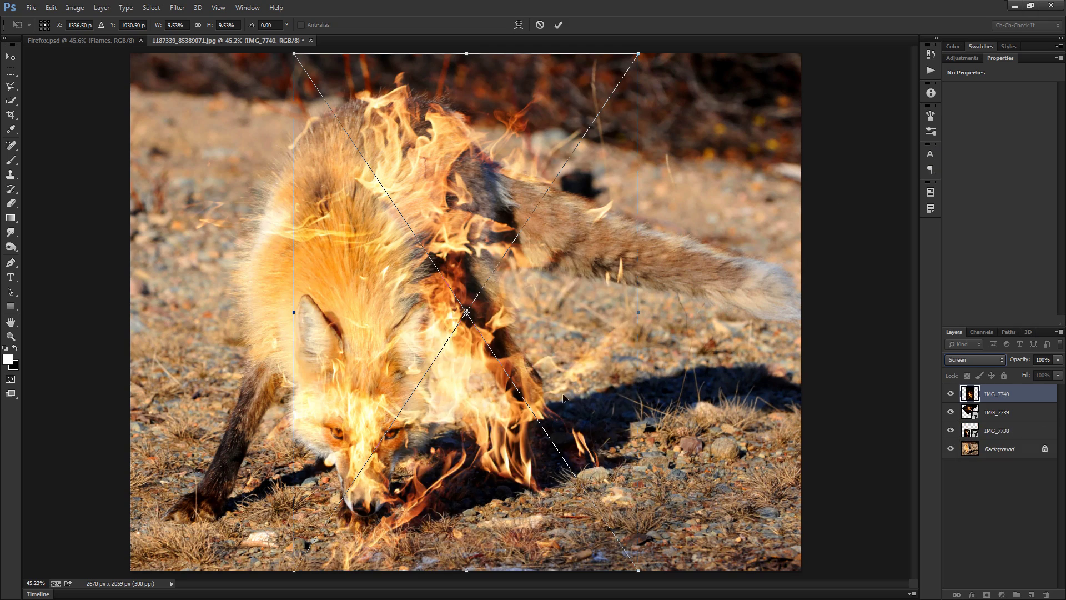
Rotate the IMG_7740 flames about 37 degrees, position them over the fox's shoulders and upper back, and commit the transform.
{"action": "left_click_drag", "start_coordinate": [536, 476], "coordinate": [489, 472]}
{"action": "left_click_drag", "start_coordinate": [323, 223], "coordinate": [353, 221]}
{"action": "left_click_drag", "start_coordinate": [601, 305], "coordinate": [591, 320]}
{"action": "left_click_drag", "start_coordinate": [410, 200], "coordinate": [420, 206]}
{"action": "left_click", "coordinate": [558, 24]}
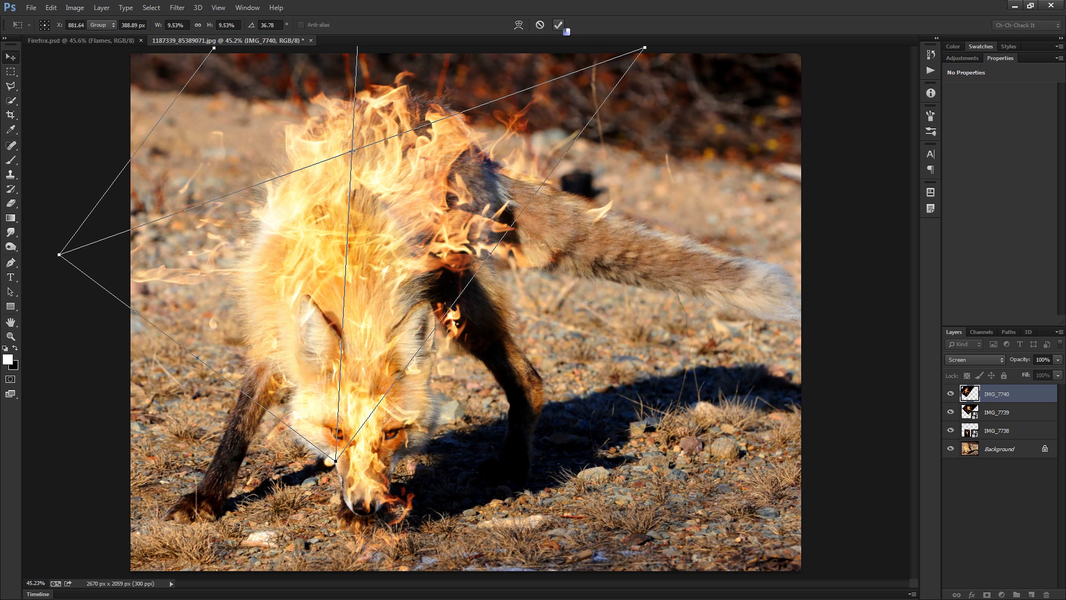
Place the fire texture IMG_7741 in Screen mode and rotate it about 22 degrees over the fox's neck and body.
{"action": "left_click_drag", "start_coordinate": [1065, 324], "coordinate": [420, 327]}
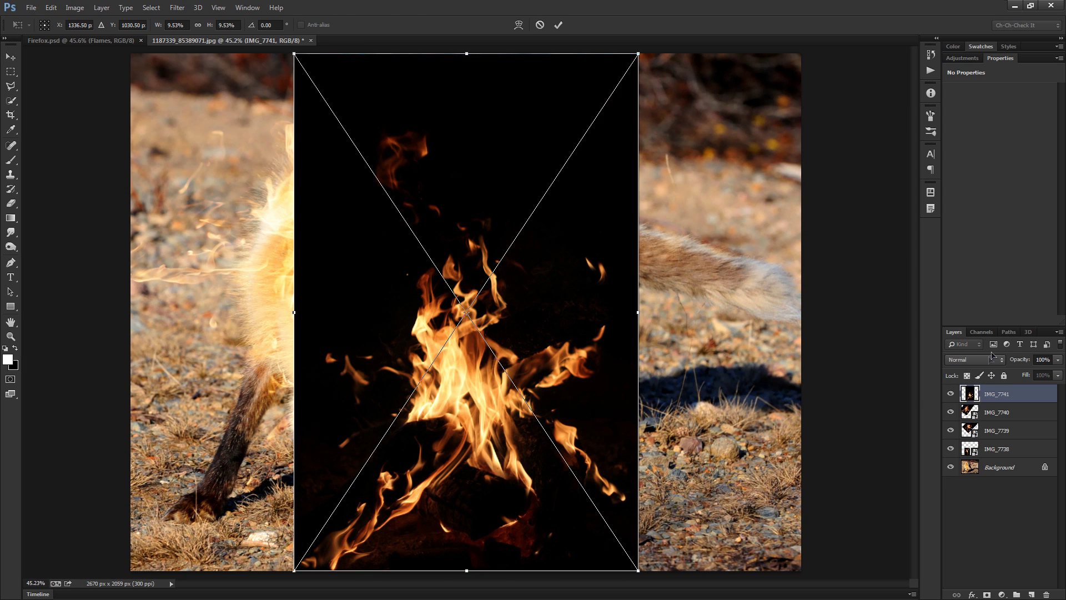
{"action": "left_click", "coordinate": [993, 356]}
{"action": "left_click", "coordinate": [978, 163]}
{"action": "left_click_drag", "start_coordinate": [574, 380], "coordinate": [543, 455]}
{"action": "left_click_drag", "start_coordinate": [425, 392], "coordinate": [429, 401]}
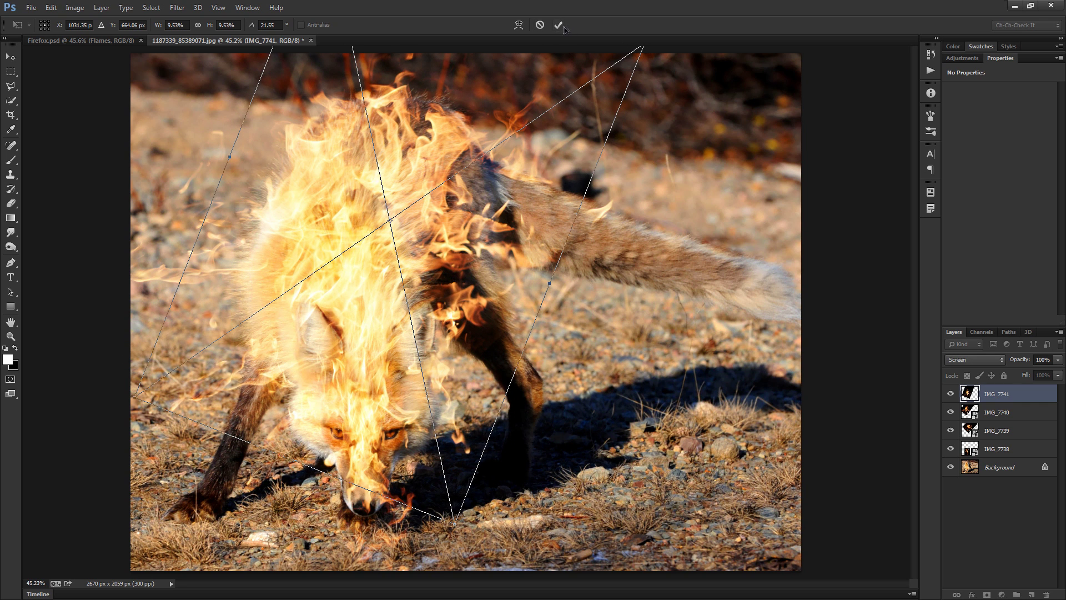
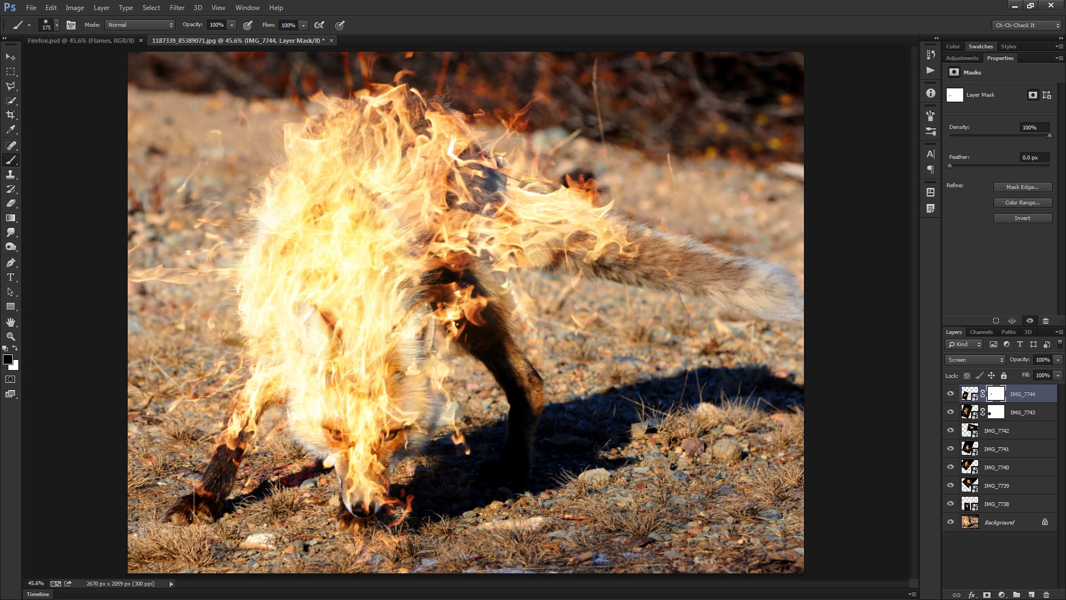
Set IMG_7745 to Screen, scale it to about 3.7%, flip it, rotate it about 12 degrees, and fit it over the fox's front paw.
{"action": "left_click", "coordinate": [975, 359]}
{"action": "left_click", "coordinate": [969, 164]}
{"action": "left_click_drag", "start_coordinate": [641, 52], "coordinate": [537, 206]}
{"action": "left_click_drag", "start_coordinate": [461, 365], "coordinate": [217, 502]}
{"action": "left_click_drag", "start_coordinate": [317, 444], "coordinate": [315, 458]}
{"action": "left_click_drag", "start_coordinate": [228, 463], "coordinate": [215, 475]}
{"action": "left_click_drag", "start_coordinate": [350, 469], "coordinate": [349, 487]}
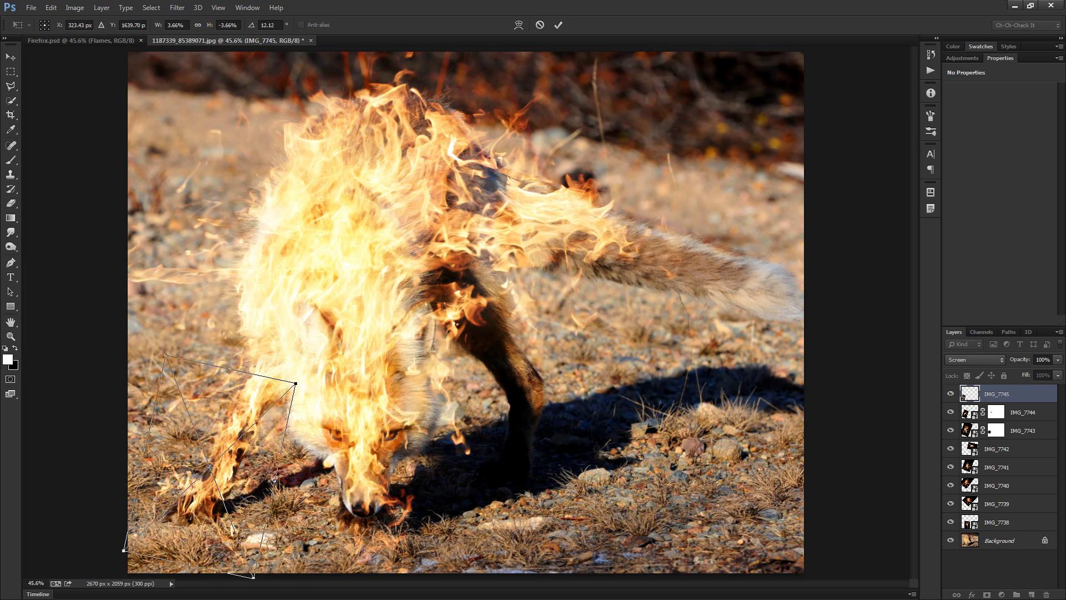
{"action": "key", "text": "Return"}
{"action": "key", "text": "b"}
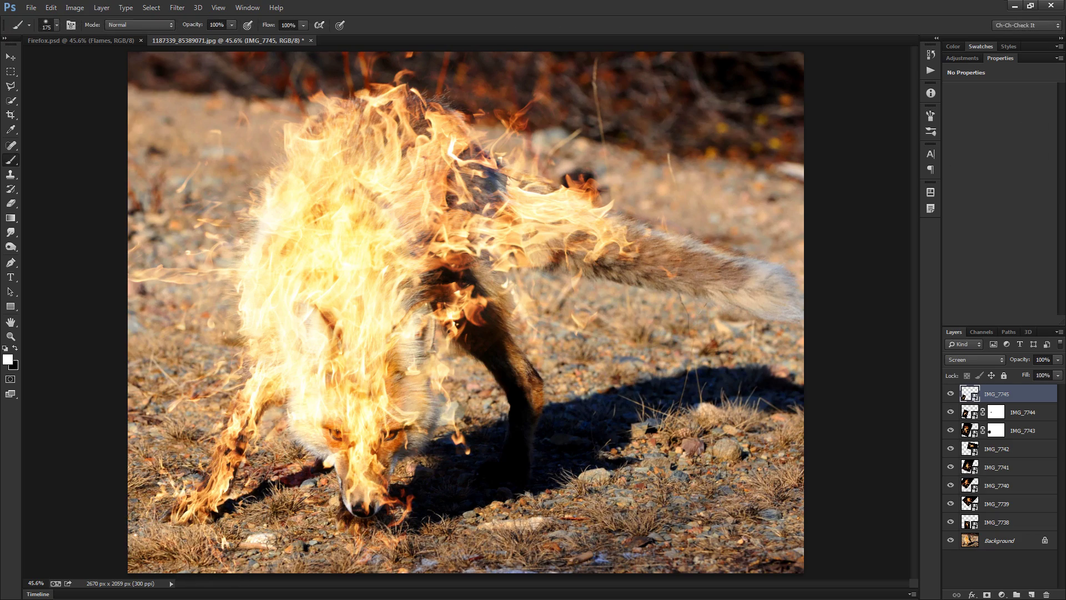
Set IMG_7746 to Screen, then flip, shrink and rotate its flames to fit over the fox's hind foot, and commit the transform.
{"action": "left_click", "coordinate": [975, 359]}
{"action": "left_click", "coordinate": [969, 164]}
{"action": "left_click_drag", "start_coordinate": [249, 250], "coordinate": [295, 172]}
{"action": "right_click", "coordinate": [433, 274]}
{"action": "left_click", "coordinate": [509, 439]}
{"action": "left_click_drag", "start_coordinate": [502, 125], "coordinate": [494, 180]}
{"action": "left_click_drag", "start_coordinate": [491, 67], "coordinate": [407, 488]}
{"action": "left_click_drag", "start_coordinate": [405, 533], "coordinate": [527, 394]}
{"action": "left_click_drag", "start_coordinate": [650, 428], "coordinate": [635, 518]}
{"action": "scroll", "coordinate": [478, 485], "scroll_direction": "up", "scroll_amount": 5}
{"action": "left_click_drag", "start_coordinate": [695, 460], "coordinate": [694, 465]}
{"action": "key", "text": "Return"}
{"action": "key", "text": "b"}
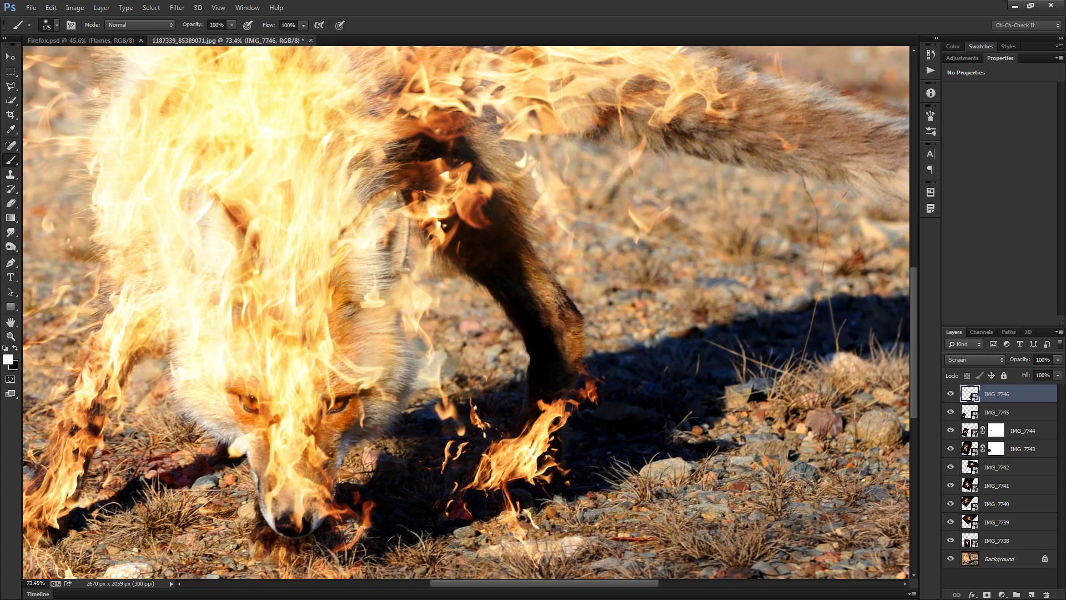
Set IMG_7747 to Screen, scale it to about 6.1%, rotate it about 10 degrees, and lay its flames along the hind leg.
{"action": "left_click", "coordinate": [975, 360]}
{"action": "left_click", "coordinate": [969, 164]}
{"action": "scroll", "coordinate": [466, 312], "scroll_direction": "down", "scroll_amount": 7}
{"action": "left_click_drag", "start_coordinate": [666, 368], "coordinate": [721, 517]}
{"action": "left_click_drag", "start_coordinate": [550, 456], "coordinate": [611, 396]}
{"action": "left_click_drag", "start_coordinate": [625, 525], "coordinate": [557, 362]}
{"action": "left_click_drag", "start_coordinate": [490, 280], "coordinate": [504, 379]}
Refine the IMG_7747 flames to about 15 degrees of rotation against the hind leg, commit, and add a layer mask.
{"action": "scroll", "coordinate": [505, 378], "scroll_direction": "up", "scroll_amount": 5}
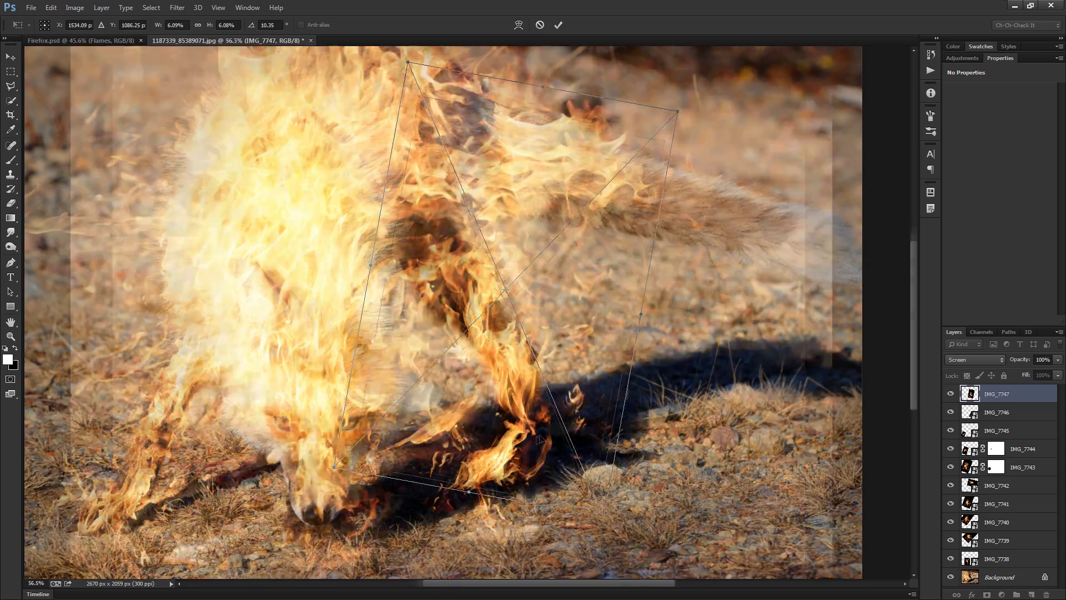
{"action": "left_click_drag", "start_coordinate": [722, 457], "coordinate": [710, 470]}
{"action": "left_click_drag", "start_coordinate": [580, 362], "coordinate": [574, 371]}
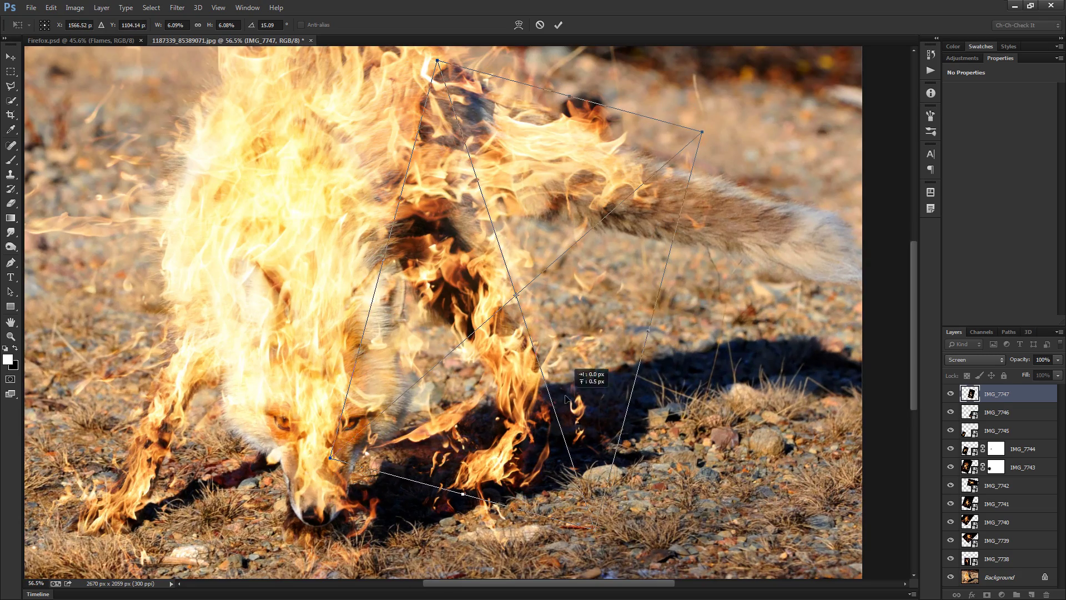
{"action": "key", "text": "Return"}
{"action": "left_click", "coordinate": [987, 595]}
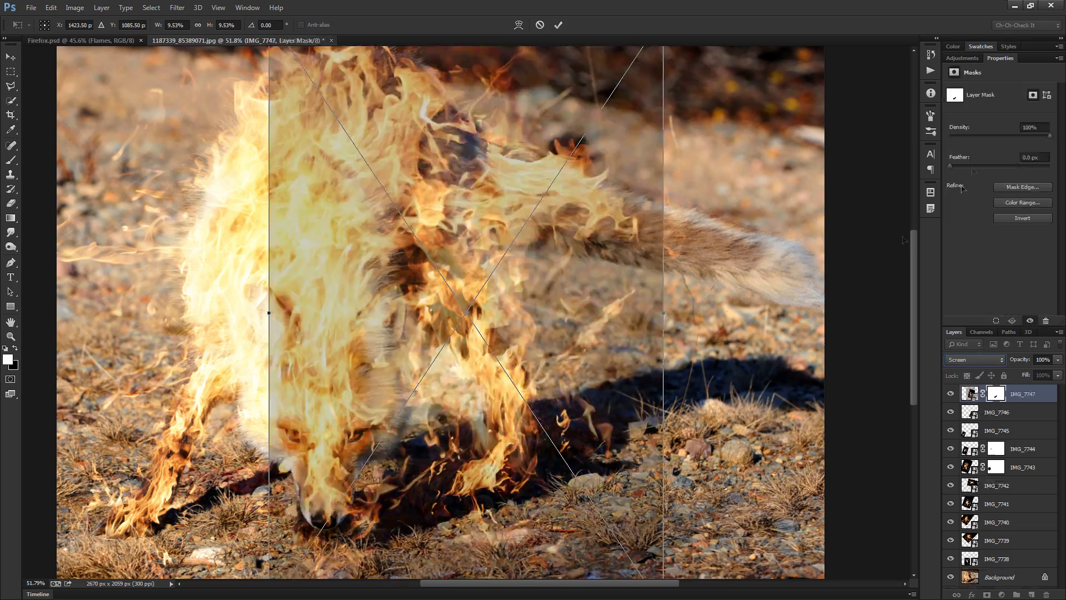
Rotate and position the IMG_7749 flames over the fox's tail and commit the transform.
{"action": "left_click_drag", "start_coordinate": [378, 48], "coordinate": [639, 542]}
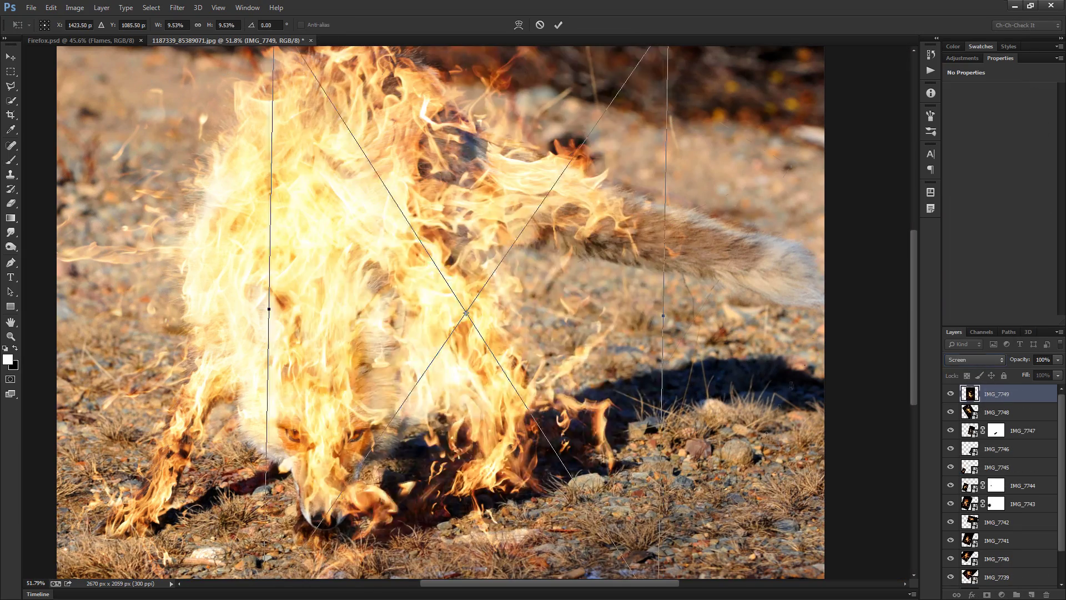
{"action": "left_click_drag", "start_coordinate": [610, 278], "coordinate": [688, 347]}
{"action": "key", "text": "Return"}
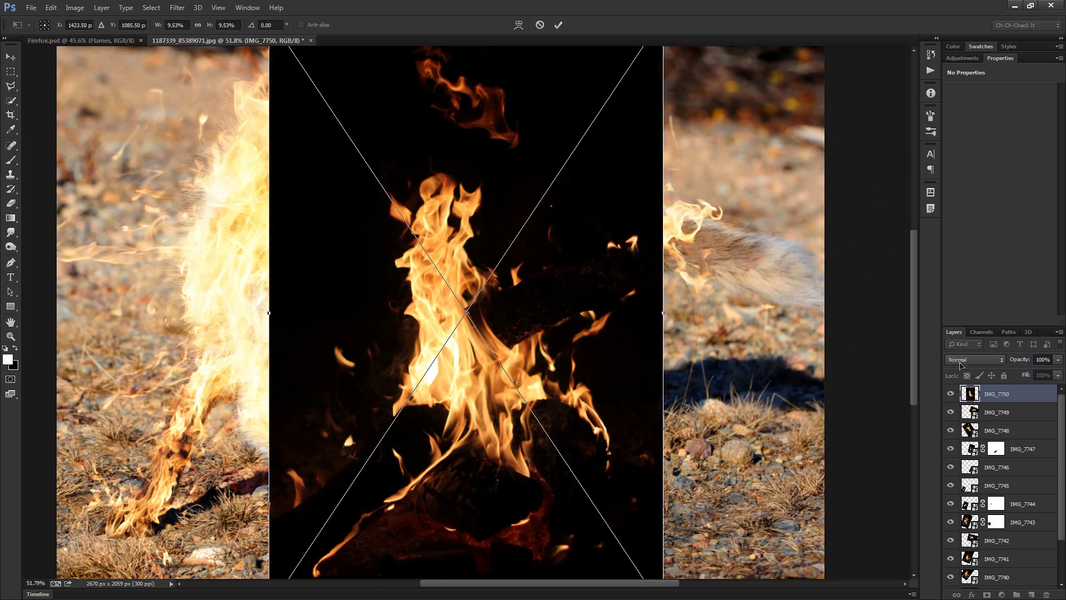
{"action": "left_click", "coordinate": [974, 360]}
{"action": "left_click", "coordinate": [960, 165]}
{"action": "left_click_drag", "start_coordinate": [233, 166], "coordinate": [247, 478]}
{"action": "left_click_drag", "start_coordinate": [325, 405], "coordinate": [624, 356]}
{"action": "right_click", "coordinate": [669, 354]}
{"action": "left_click", "coordinate": [700, 522]}
{"action": "left_click_drag", "start_coordinate": [603, 522], "coordinate": [488, 515]}
{"action": "left_click_drag", "start_coordinate": [466, 454], "coordinate": [633, 356]}
{"action": "left_click_drag", "start_coordinate": [694, 311], "coordinate": [587, 335]}
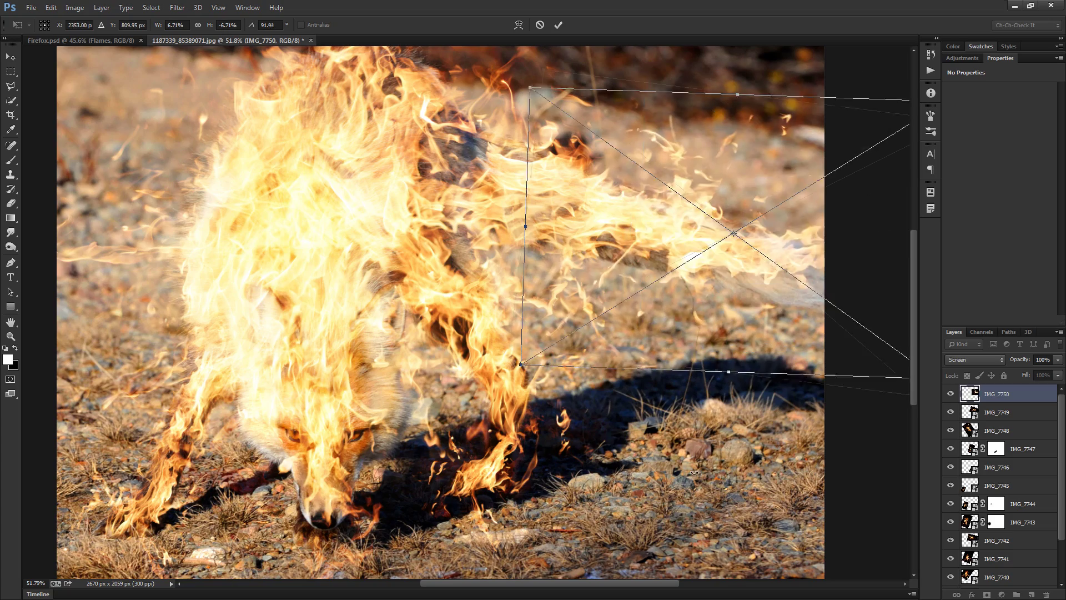
{"action": "left_click_drag", "start_coordinate": [511, 383], "coordinate": [497, 359]}
{"action": "left_click_drag", "start_coordinate": [520, 211], "coordinate": [414, 198]}
{"action": "left_click_drag", "start_coordinate": [591, 290], "coordinate": [692, 331]}
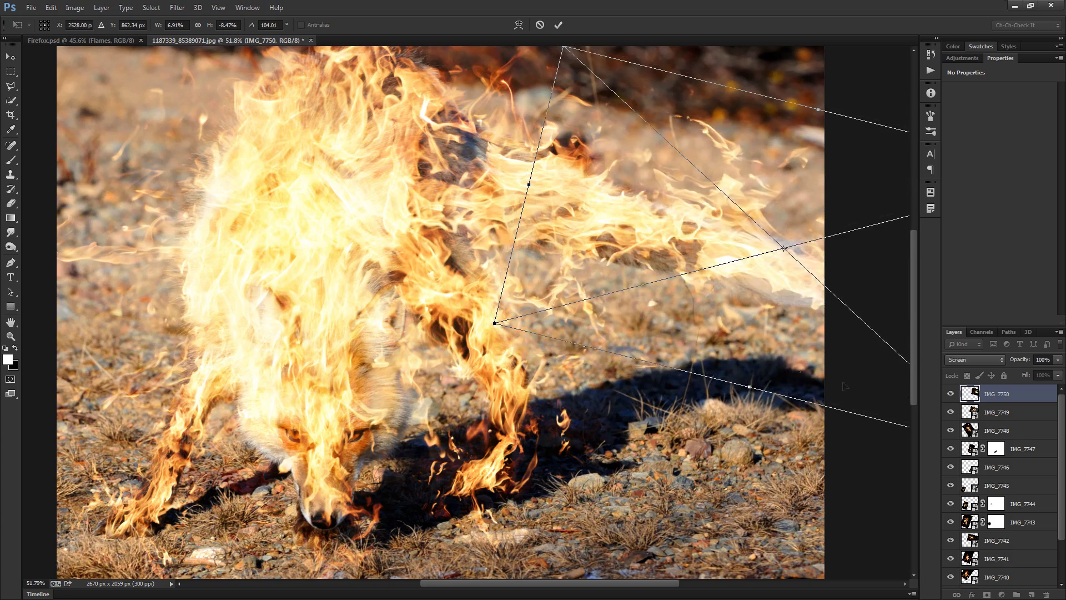
{"action": "key", "text": "Return"}
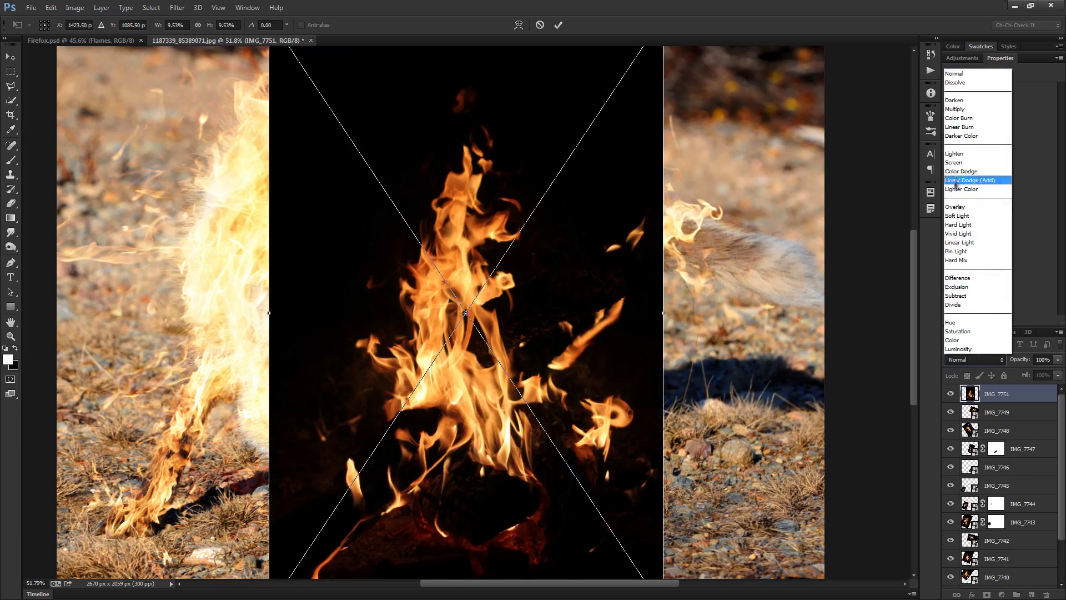
Set IMG_7751 to Screen, rotate and resize its flames to run along the fox's tail, and commit the transform.
{"action": "left_click", "coordinate": [954, 162]}
{"action": "left_click_drag", "start_coordinate": [699, 278], "coordinate": [461, 500]}
{"action": "left_click_drag", "start_coordinate": [425, 437], "coordinate": [472, 318]}
{"action": "left_click_drag", "start_coordinate": [467, 205], "coordinate": [760, 281]}
{"action": "left_click_drag", "start_coordinate": [467, 416], "coordinate": [661, 327]}
{"action": "left_click_drag", "start_coordinate": [800, 311], "coordinate": [635, 323]}
{"action": "key", "text": "Return"}
{"action": "key", "text": "Return"}
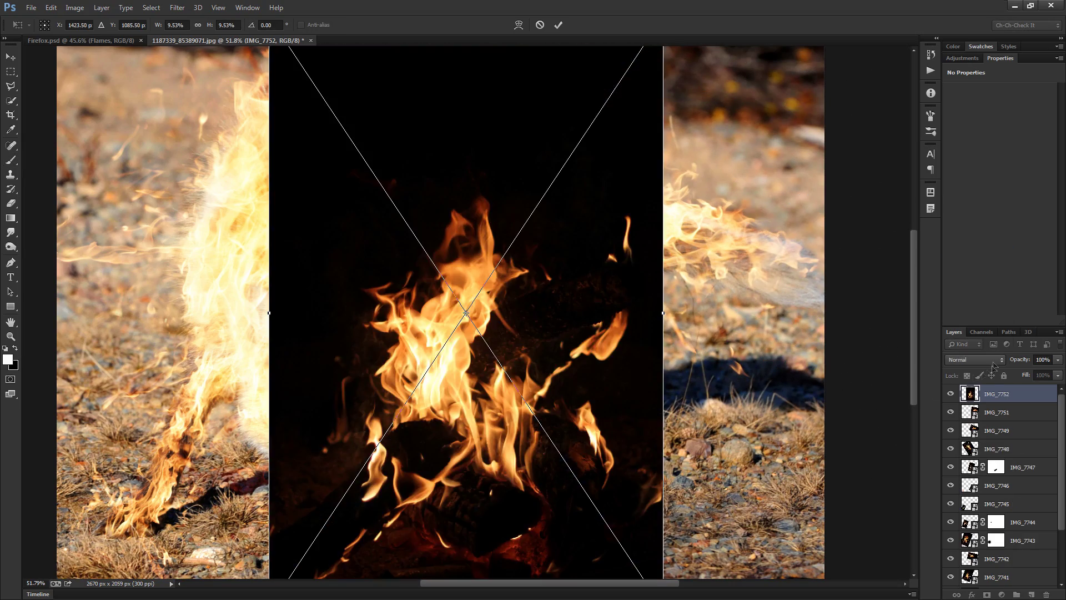
Set IMG_7752 to Screen, rotate and move its flames over the fox's back, and commit the transform.
{"action": "key", "text": "shift+alt+s"}
{"action": "left_click_drag", "start_coordinate": [822, 382], "coordinate": [355, 456]}
{"action": "mouse_move", "coordinate": [568, 444]}
{"action": "left_mouse_down"}
{"action": "mouse_move", "coordinate": [588, 353]}
{"action": "mouse_move", "coordinate": [586, 317]}
{"action": "mouse_move", "coordinate": [576, 316]}
{"action": "left_mouse_up"}
{"action": "scroll", "coordinate": [575, 315], "scroll_direction": "down", "scroll_amount": 5}
{"action": "key", "text": "Return"}
{"action": "key", "text": "ctrl+0"}
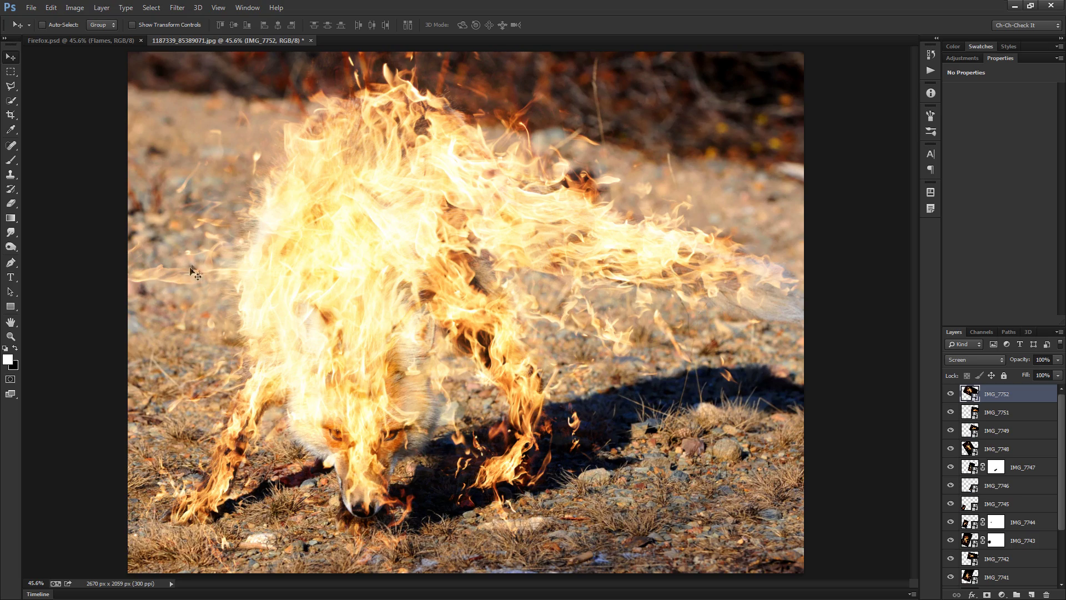
Examine the flames over the fox's body up close and compare the composite with and without IMG_7752.
{"action": "scroll", "coordinate": [186, 299], "scroll_direction": "up", "scroll_amount": 3}
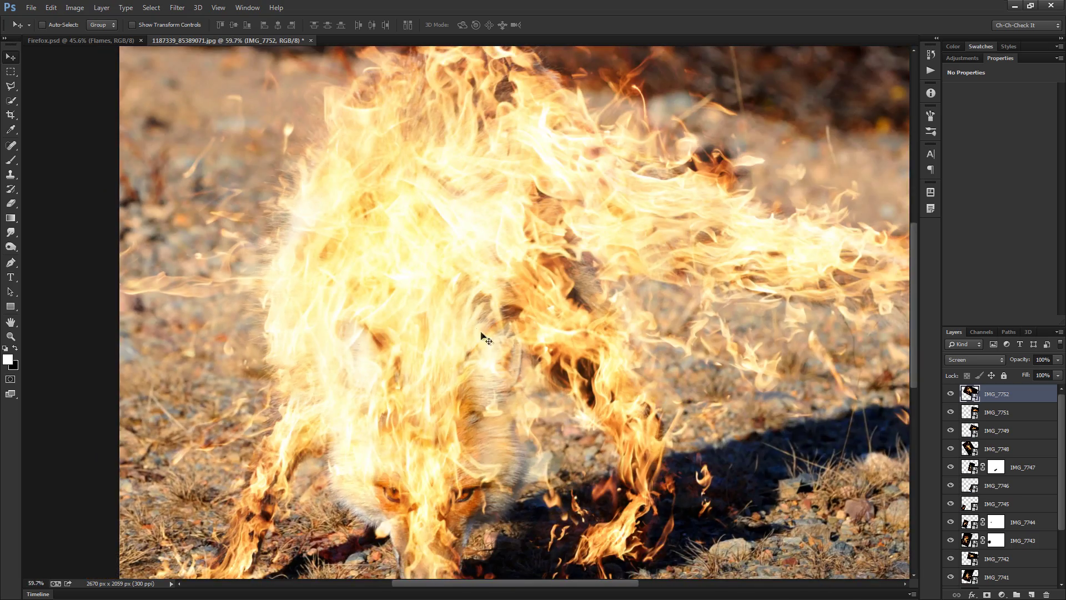
{"action": "scroll", "coordinate": [386, 361], "scroll_direction": "up", "scroll_amount": 2}
{"action": "scroll", "coordinate": [386, 361], "scroll_direction": "down", "scroll_amount": 3}
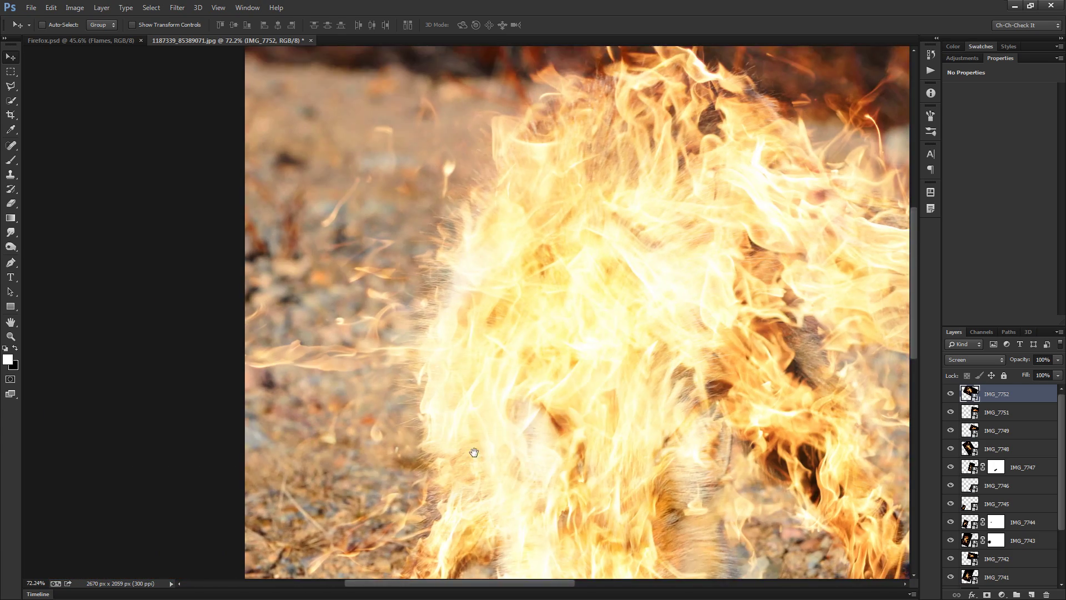
{"action": "scroll", "coordinate": [370, 364], "scroll_direction": "up", "scroll_amount": 1}
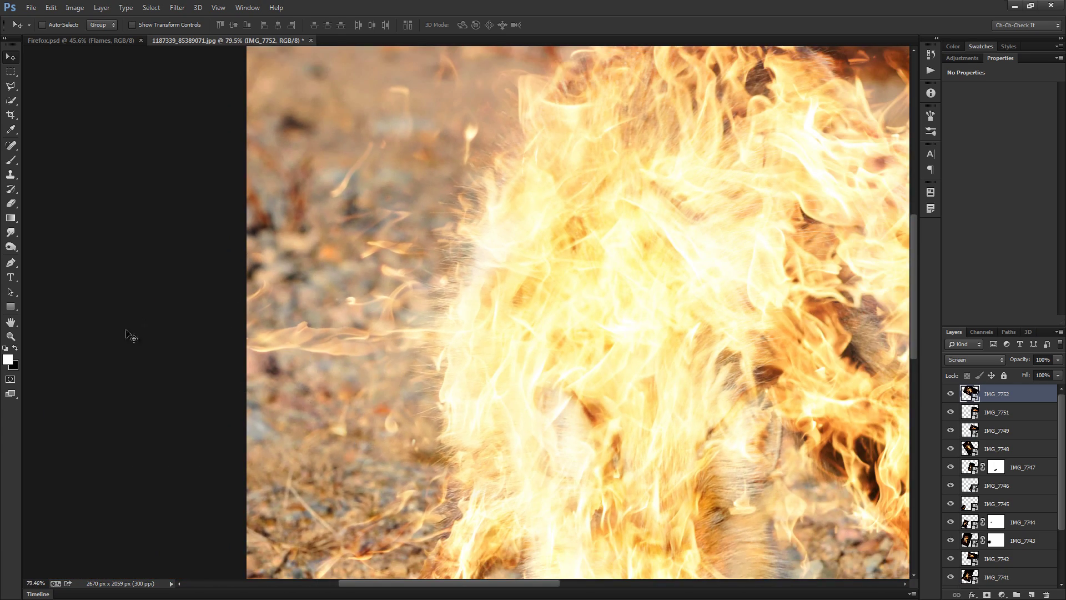
{"action": "scroll", "coordinate": [348, 309], "scroll_direction": "down", "scroll_amount": 5}
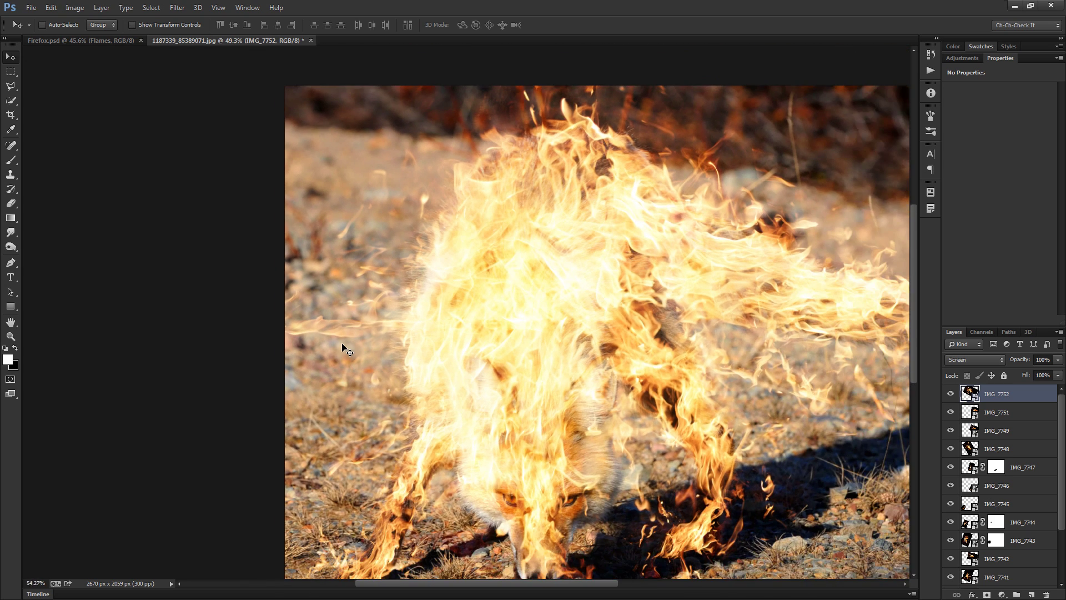
{"action": "scroll", "coordinate": [344, 347], "scroll_direction": "up", "scroll_amount": 7}
{"action": "scroll", "coordinate": [338, 325], "scroll_direction": "down", "scroll_amount": 3}
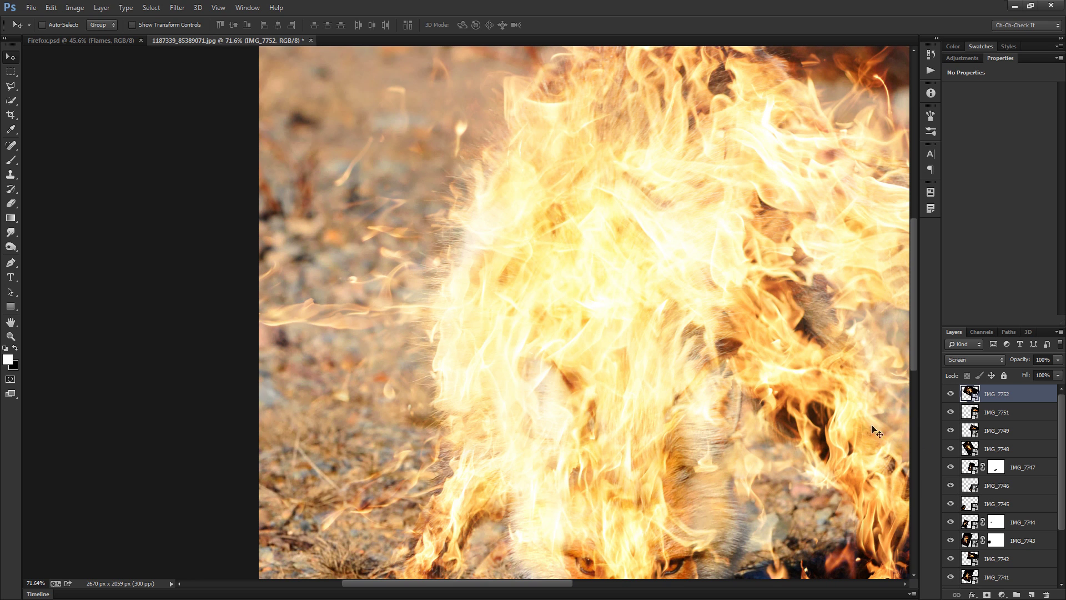
{"action": "left_click", "coordinate": [950, 394]}
{"action": "left_click", "coordinate": [951, 394]}
{"action": "scroll", "coordinate": [749, 385], "scroll_direction": "down", "scroll_amount": 3}
{"action": "left_click_drag", "start_coordinate": [689, 409], "coordinate": [575, 361]}
{"action": "scroll", "coordinate": [967, 439], "scroll_direction": "down", "scroll_amount": 1}
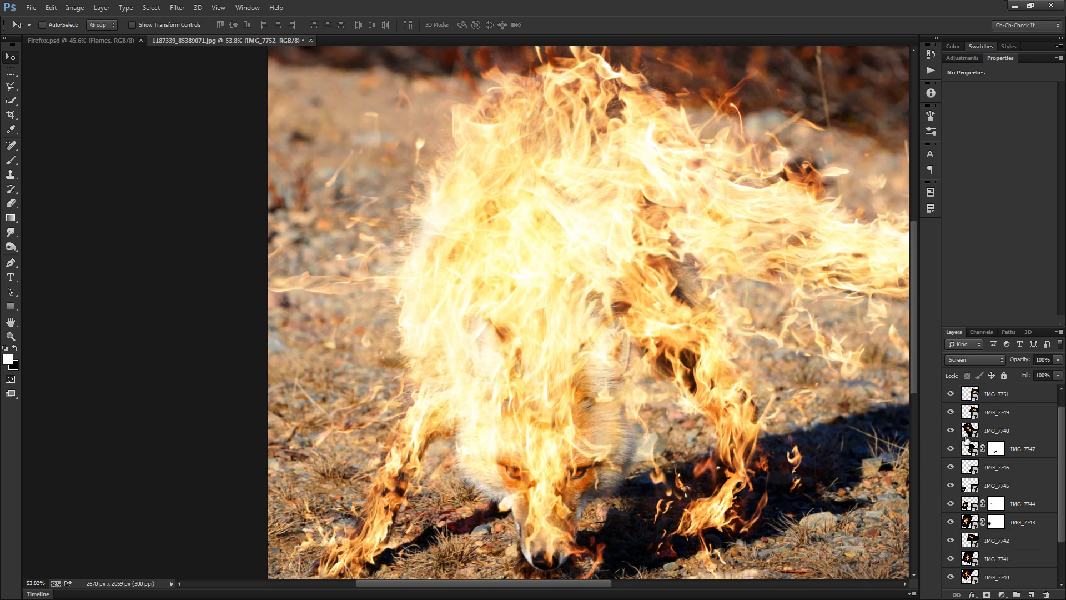
Collapse the layer properties area to make room for the complete layer stack.
{"action": "double_click", "coordinate": [961, 332]}
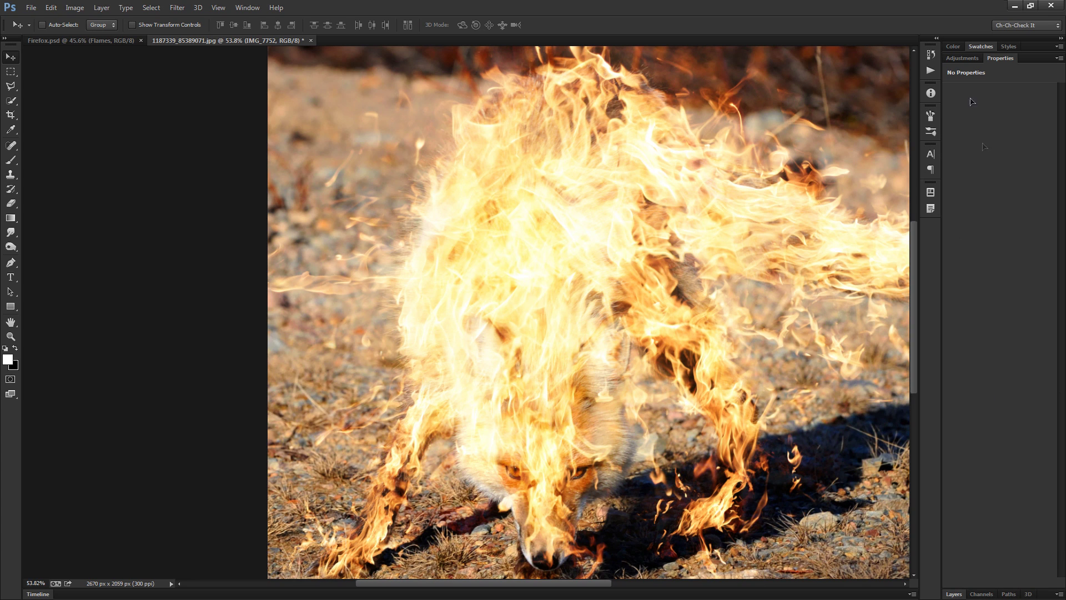
{"action": "left_click", "coordinate": [955, 593]}
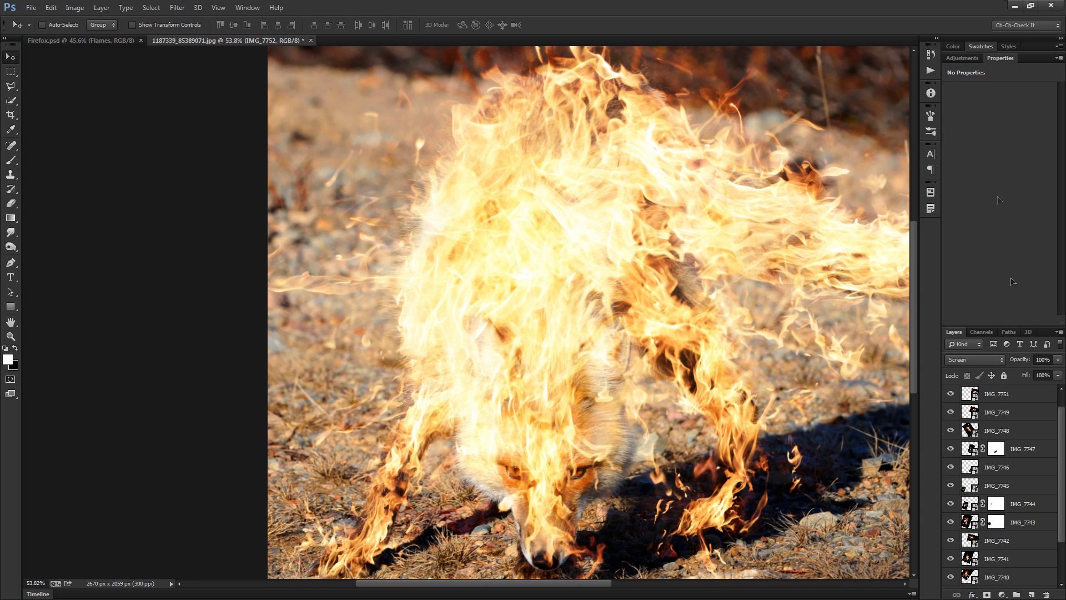
{"action": "double_click", "coordinate": [1003, 59]}
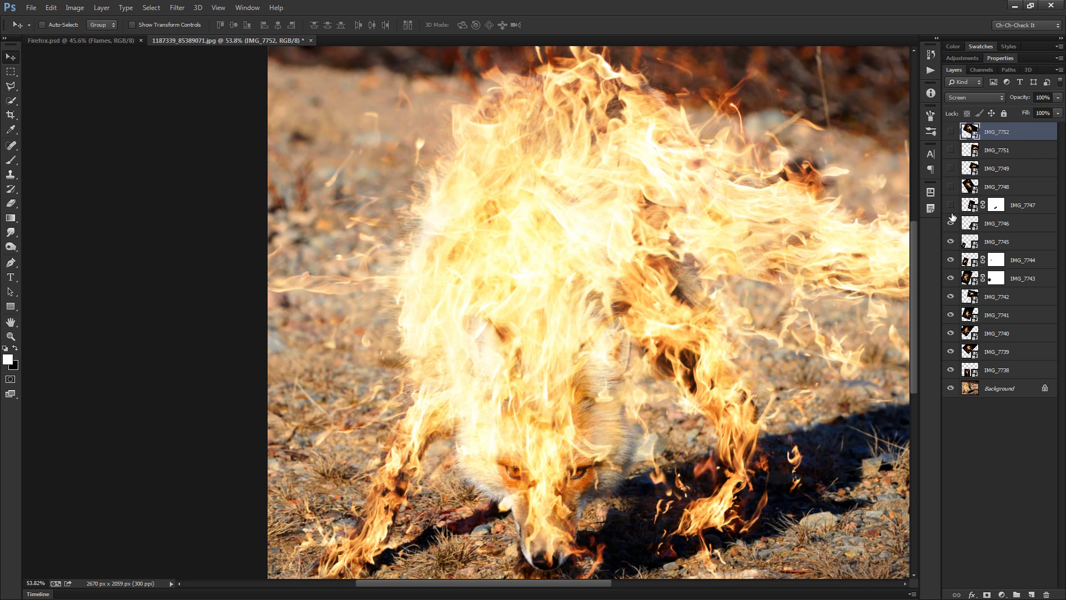
Hide the fire layers from IMG_7752 down to IMG_7741 and toggle IMG_7740 to find the source of the stray flame beside the fox.
{"action": "left_click", "coordinate": [952, 220]}
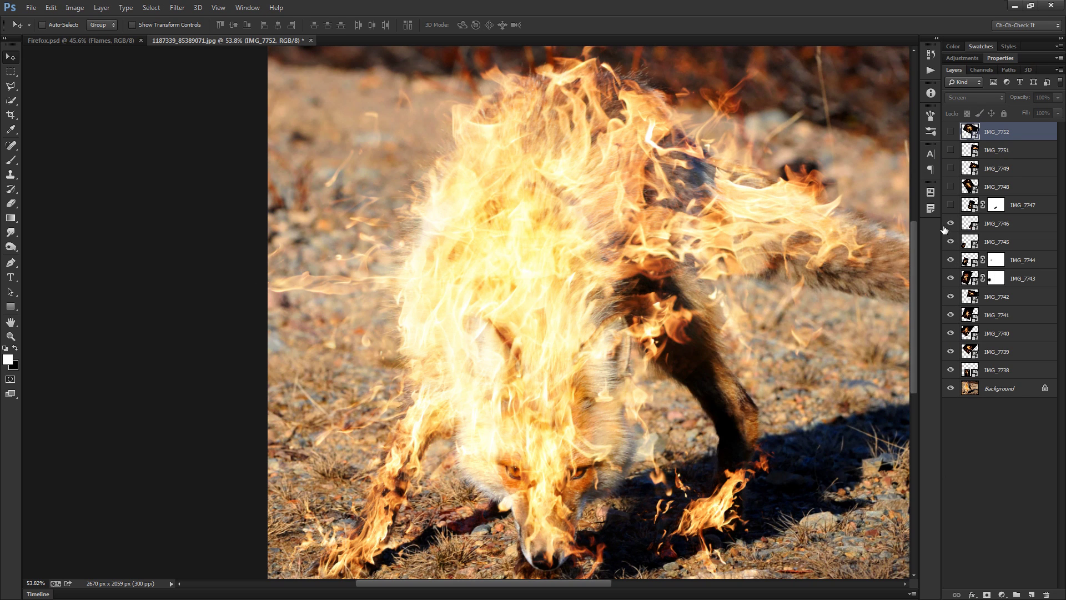
{"action": "left_click", "coordinate": [952, 259]}
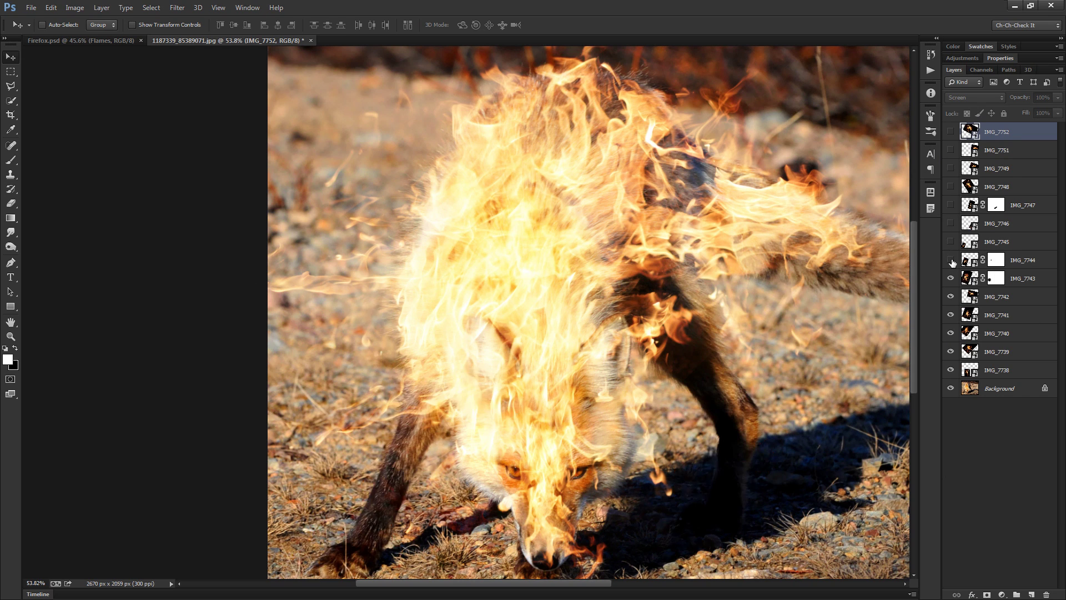
{"action": "left_click", "coordinate": [951, 297]}
{"action": "left_click", "coordinate": [951, 314]}
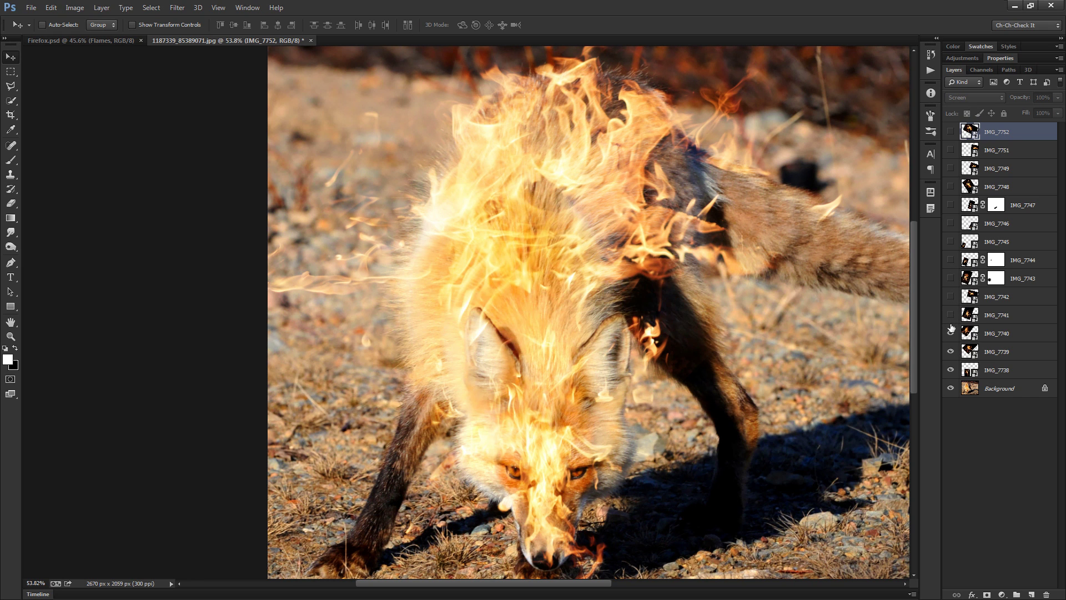
{"action": "left_click", "coordinate": [951, 333]}
{"action": "left_click", "coordinate": [952, 352]}
{"action": "left_click", "coordinate": [952, 352]}
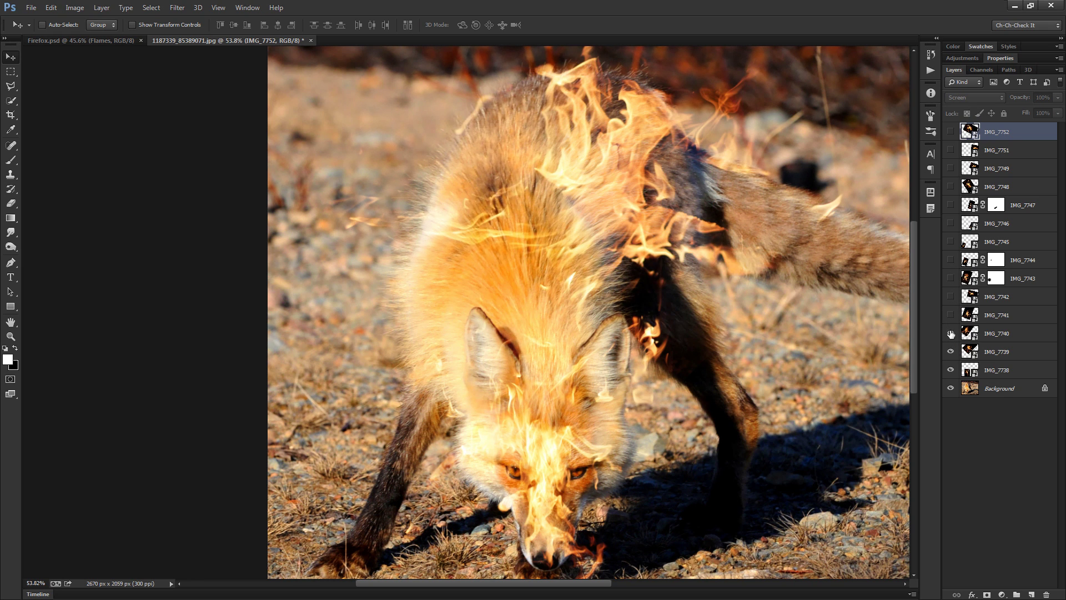
{"action": "left_click", "coordinate": [951, 333]}
{"action": "left_click", "coordinate": [950, 333]}
{"action": "left_click", "coordinate": [951, 333]}
Add a layer mask to IMG_7740 and paint out the stray flame beside the fox's shoulder with a 175 px black brush.
{"action": "left_click", "coordinate": [973, 335]}
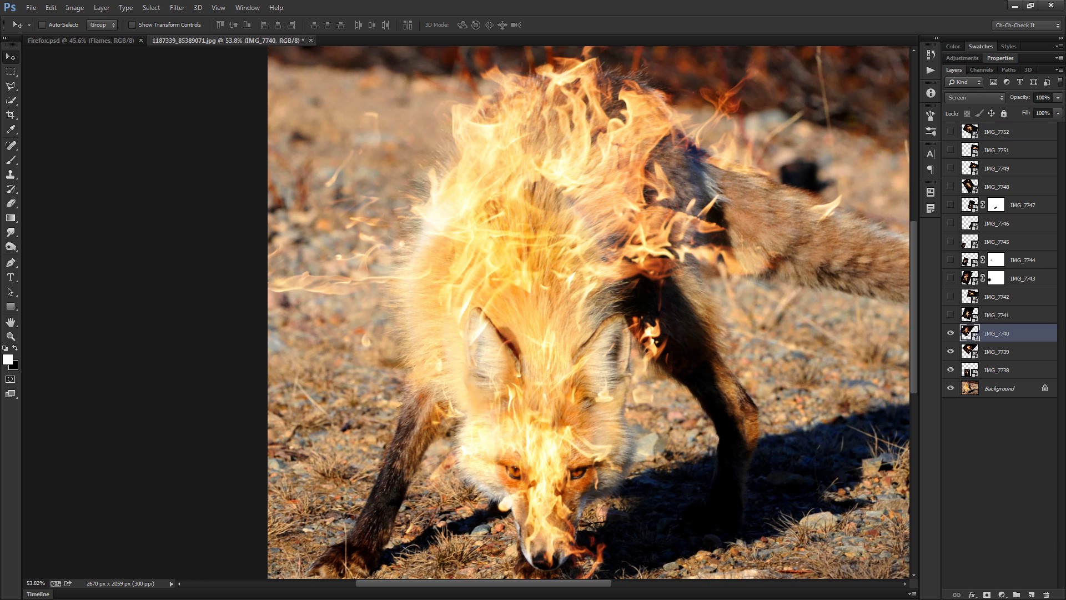
{"action": "key", "text": "b"}
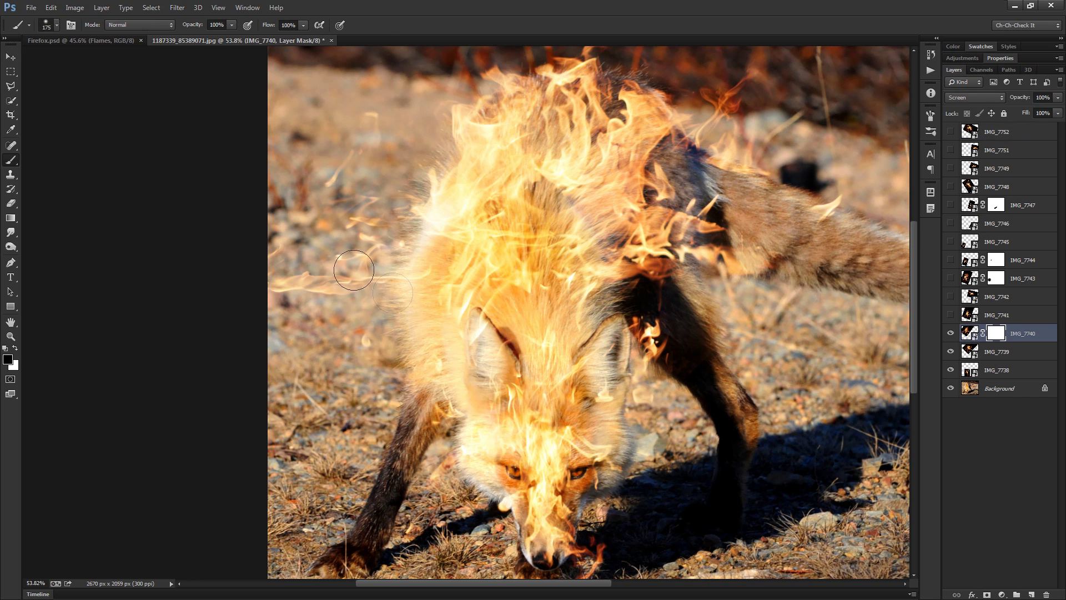
{"action": "scroll", "coordinate": [288, 245], "scroll_direction": "up", "scroll_amount": 3}
{"action": "mouse_move", "coordinate": [411, 351]}
{"action": "left_mouse_down"}
{"action": "mouse_move", "coordinate": [322, 317]}
{"action": "mouse_move", "coordinate": [285, 284]}
{"action": "left_mouse_up"}
{"action": "left_click_drag", "start_coordinate": [432, 300], "coordinate": [360, 286]}
Check the masked area beside the fox and make the hidden fire layers from IMG_7741 to IMG_7752 visible again.
{"action": "scroll", "coordinate": [354, 303], "scroll_direction": "down", "scroll_amount": 3}
{"action": "scroll", "coordinate": [344, 317], "scroll_direction": "up", "scroll_amount": 4}
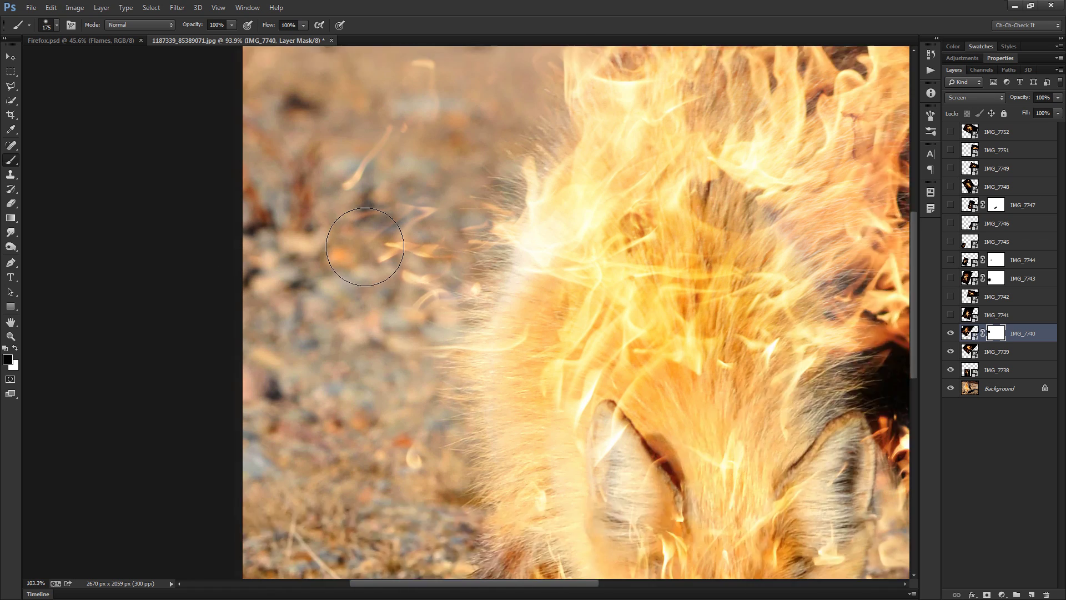
{"action": "scroll", "coordinate": [320, 343], "scroll_direction": "down", "scroll_amount": 3}
{"action": "scroll", "coordinate": [393, 281], "scroll_direction": "up", "scroll_amount": 3}
{"action": "scroll", "coordinate": [317, 285], "scroll_direction": "up", "scroll_amount": 1}
{"action": "scroll", "coordinate": [325, 293], "scroll_direction": "down", "scroll_amount": 2}
{"action": "scroll", "coordinate": [326, 294], "scroll_direction": "down", "scroll_amount": 3}
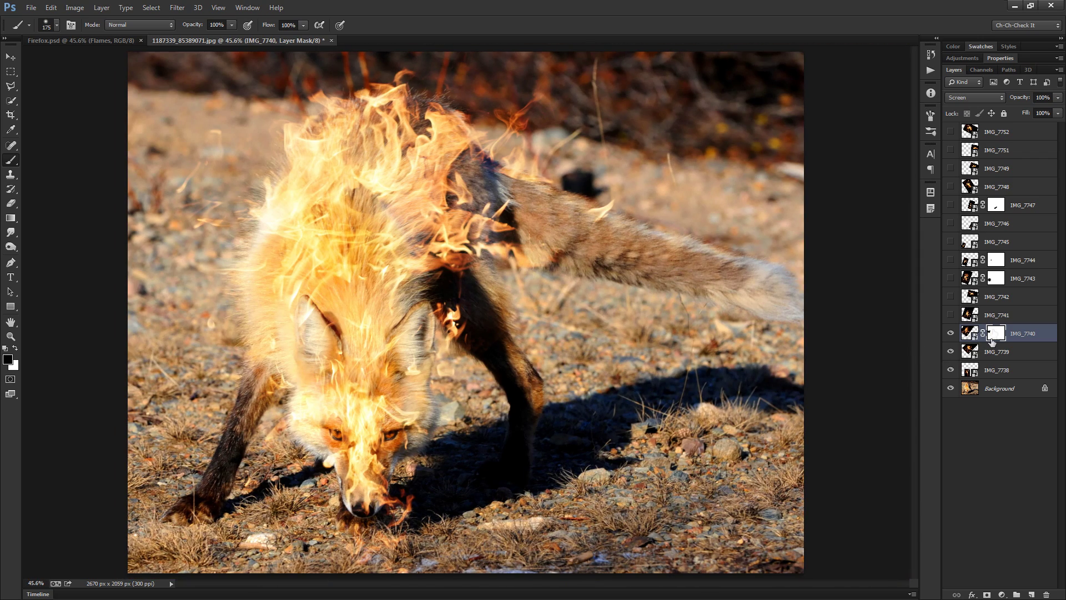
{"action": "left_click", "coordinate": [950, 149]}
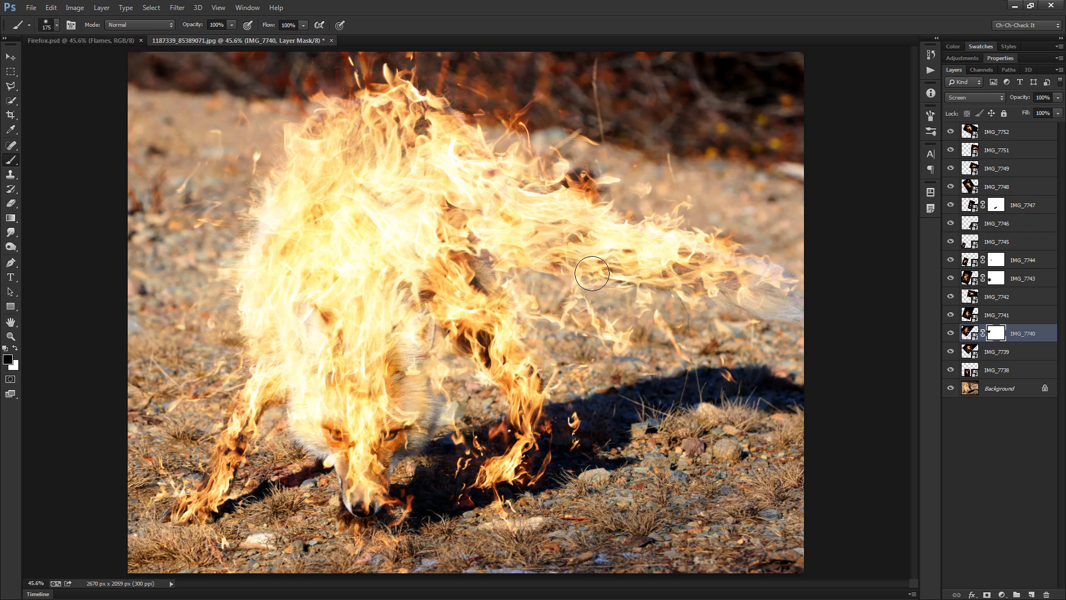
{"action": "scroll", "coordinate": [591, 273], "scroll_direction": "up", "scroll_amount": 2}
{"action": "scroll", "coordinate": [512, 253], "scroll_direction": "down", "scroll_amount": 2}
Switch to the Fire Texture Pack 2012 folder, browse its textures, and preview IMG_7657 and IMG_7642 at full size.
{"action": "left_click_drag", "start_coordinate": [1065, 240], "coordinate": [587, 103]}
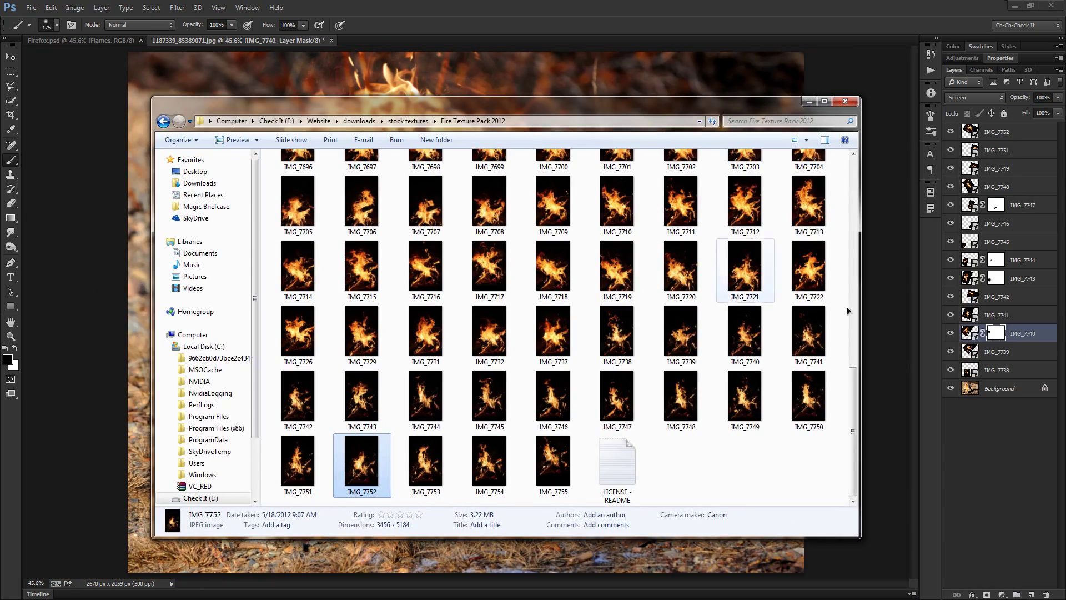
{"action": "left_click_drag", "start_coordinate": [860, 402], "coordinate": [859, 221]}
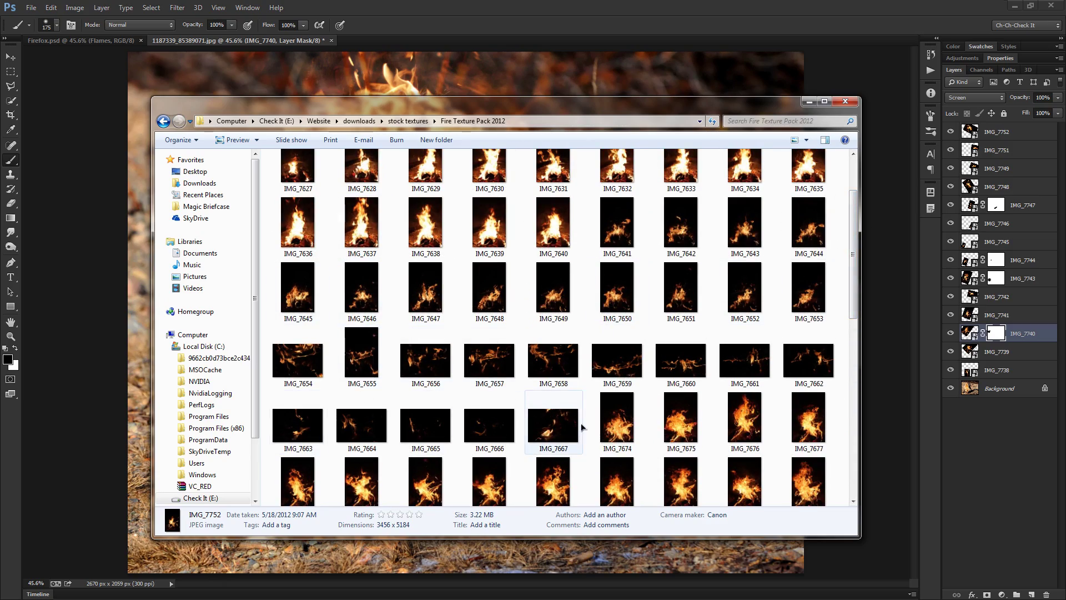
{"action": "double_click", "coordinate": [488, 361]}
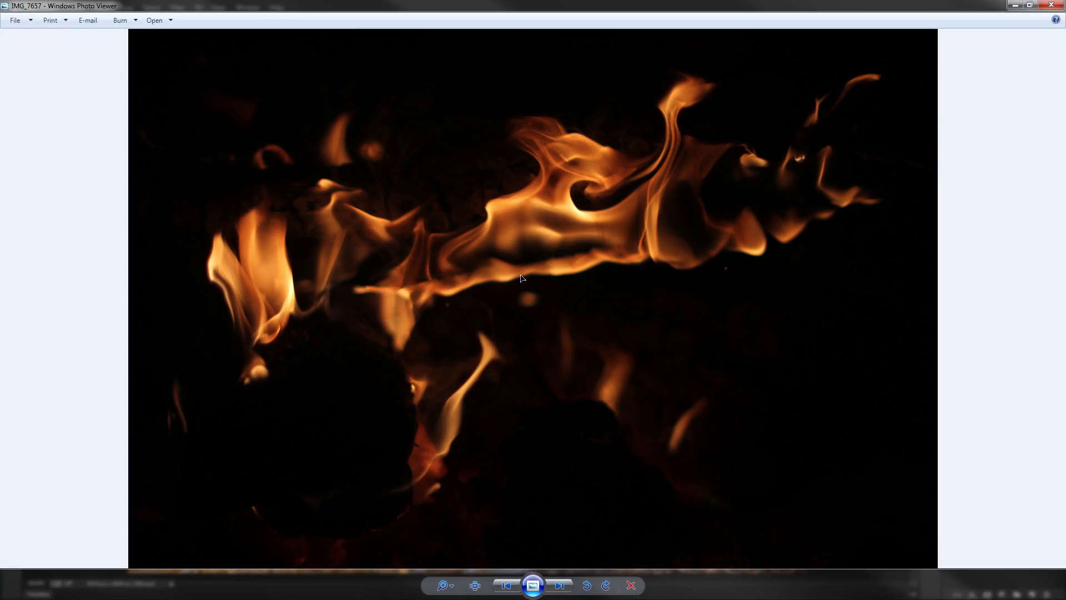
{"action": "left_click", "coordinate": [1052, 5]}
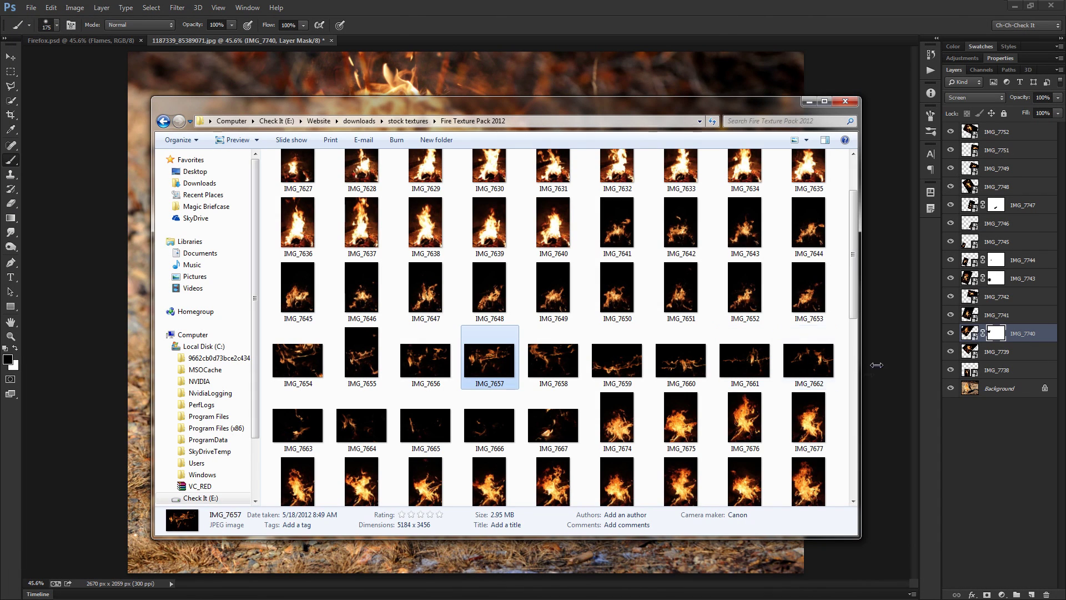
{"action": "double_click", "coordinate": [679, 232]}
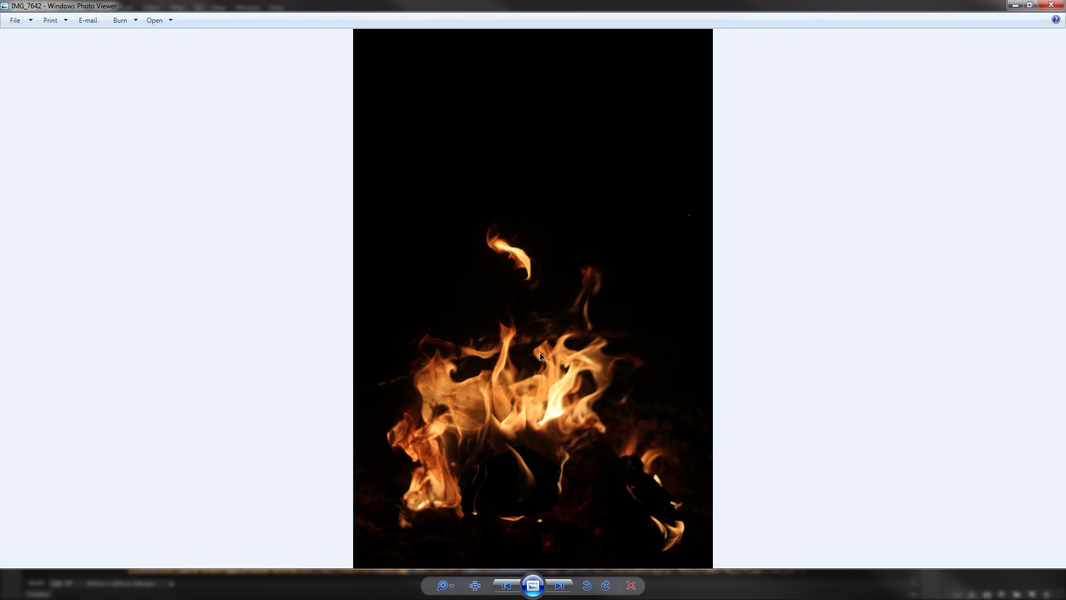
{"action": "left_click", "coordinate": [1052, 5]}
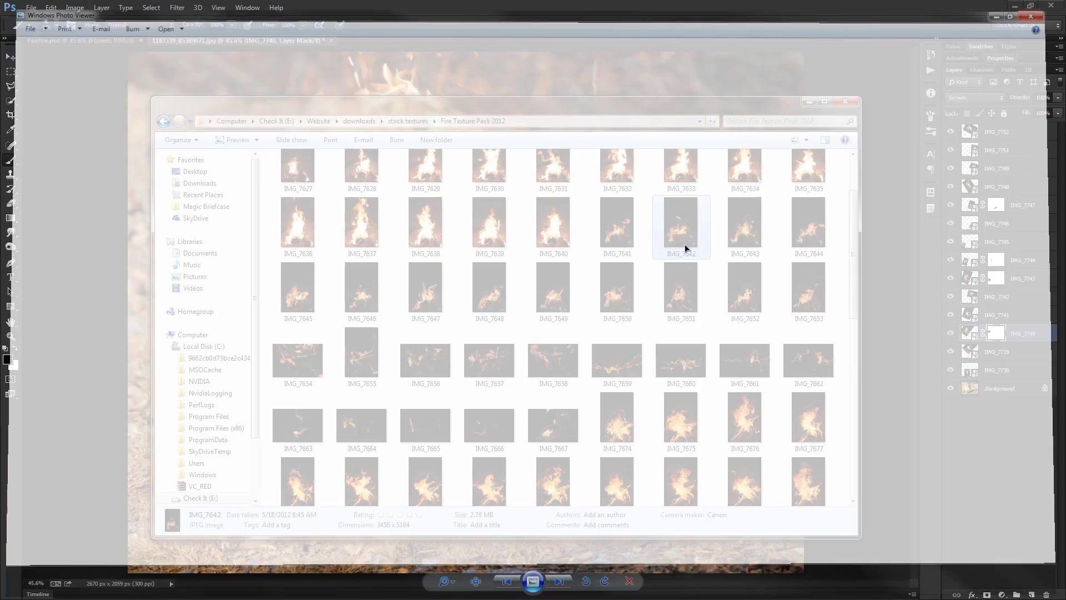
Place IMG_7642 from the folder into the fox document in Photoshop and set its blend mode to Screen.
{"action": "left_click_drag", "start_coordinate": [686, 239], "coordinate": [137, 208]}
{"action": "left_click_drag", "start_coordinate": [861, 365], "coordinate": [861, 365]}
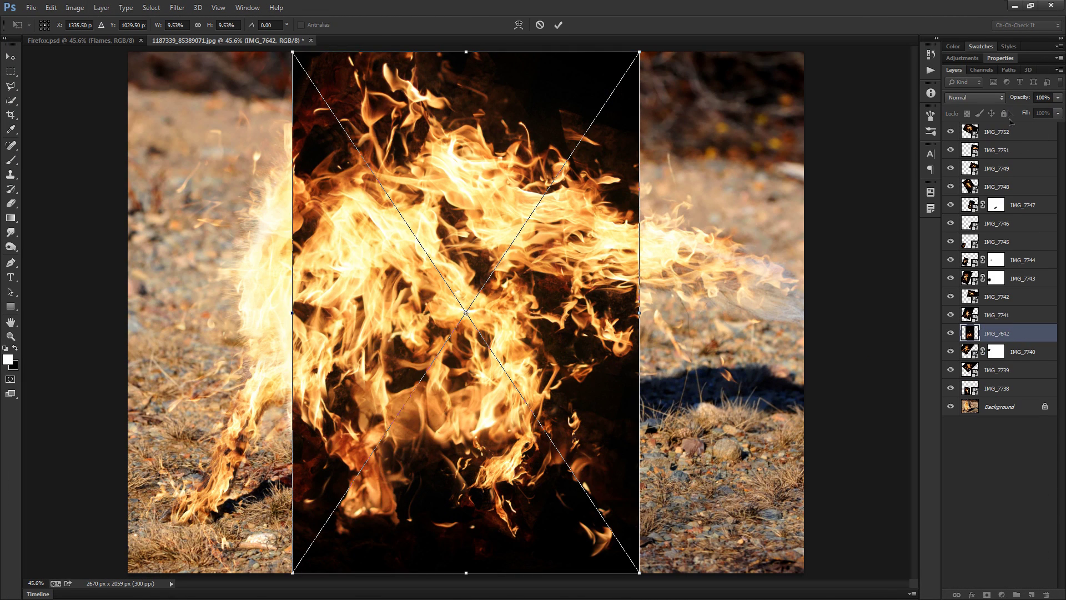
{"action": "left_click", "coordinate": [978, 98]}
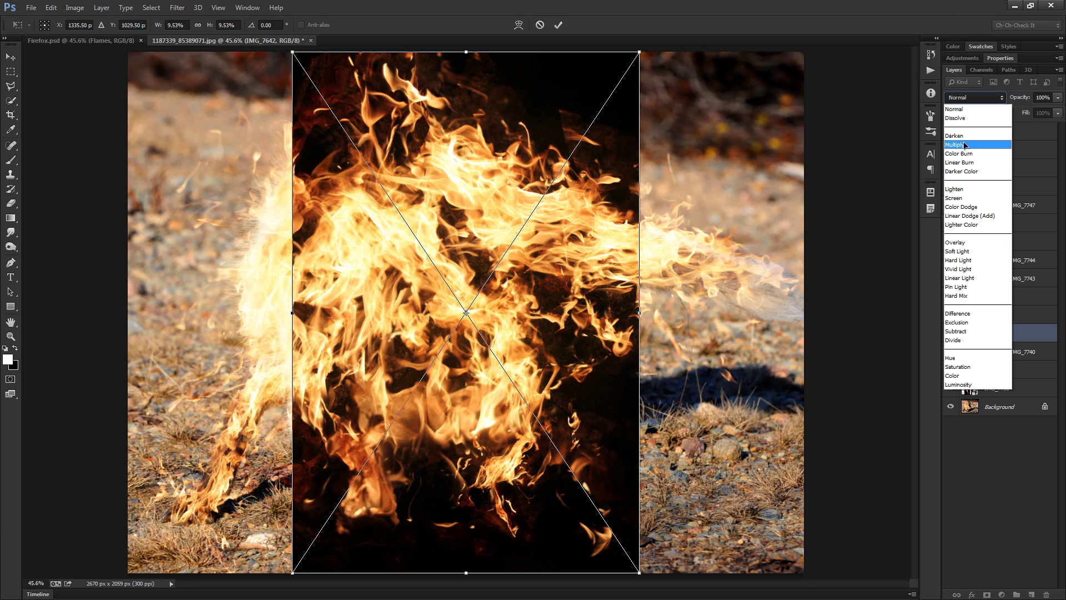
{"action": "left_click", "coordinate": [973, 207]}
Rotate the IMG_7642 flames to about 37 degrees, position them over the fox's upper back and rump, and commit the transform.
{"action": "left_click_drag", "start_coordinate": [687, 396], "coordinate": [615, 496]}
{"action": "left_click_drag", "start_coordinate": [446, 425], "coordinate": [739, 261]}
{"action": "scroll", "coordinate": [661, 209], "scroll_direction": "up", "scroll_amount": 1}
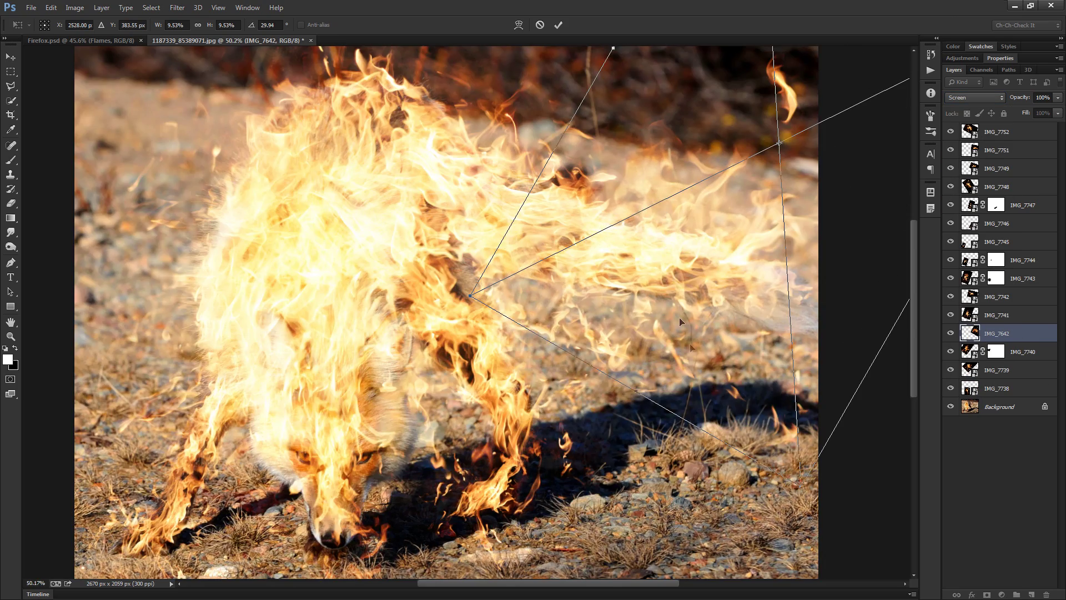
{"action": "left_click_drag", "start_coordinate": [722, 332], "coordinate": [499, 239]}
{"action": "scroll", "coordinate": [499, 239], "scroll_direction": "down", "scroll_amount": 1}
{"action": "left_click_drag", "start_coordinate": [562, 221], "coordinate": [531, 203]}
{"action": "scroll", "coordinate": [510, 259], "scroll_direction": "up", "scroll_amount": 2}
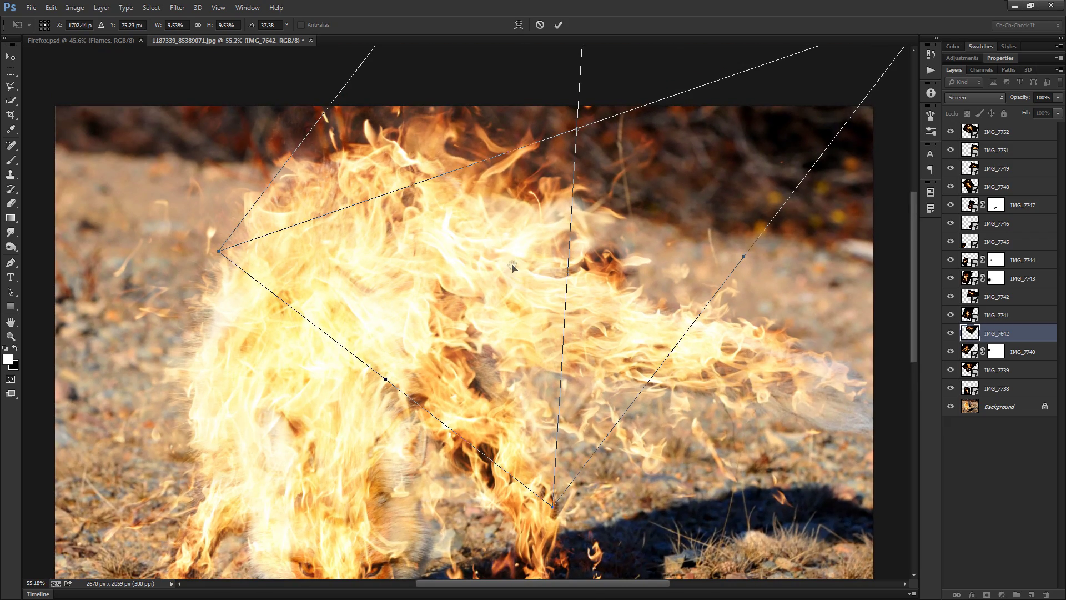
{"action": "key", "text": "b"}
{"action": "key", "text": "Return"}
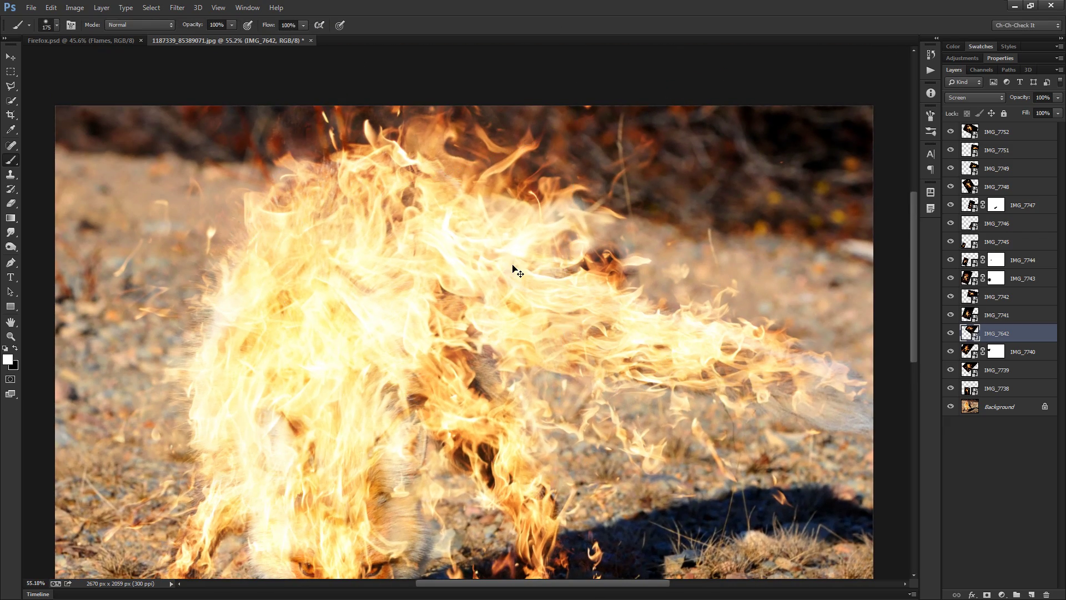
{"action": "scroll", "coordinate": [511, 267], "scroll_direction": "down", "scroll_amount": 2}
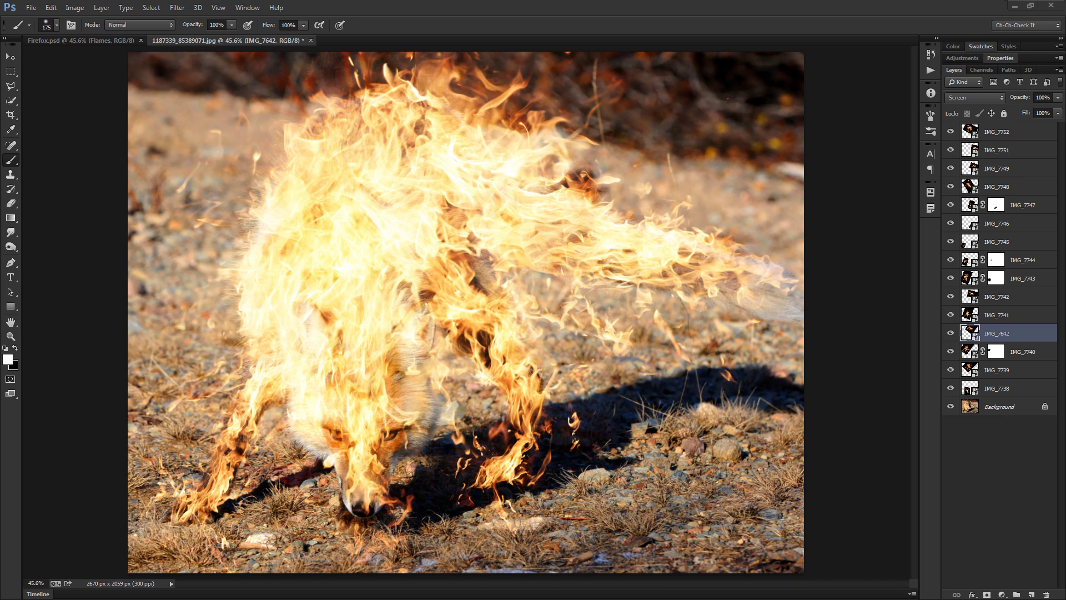
Switch to the Fire Texture Pack 2012 folder and preview the textures from IMG_7666 back to IMG_7662 at full size.
{"action": "key", "text": "alt+Tab"}
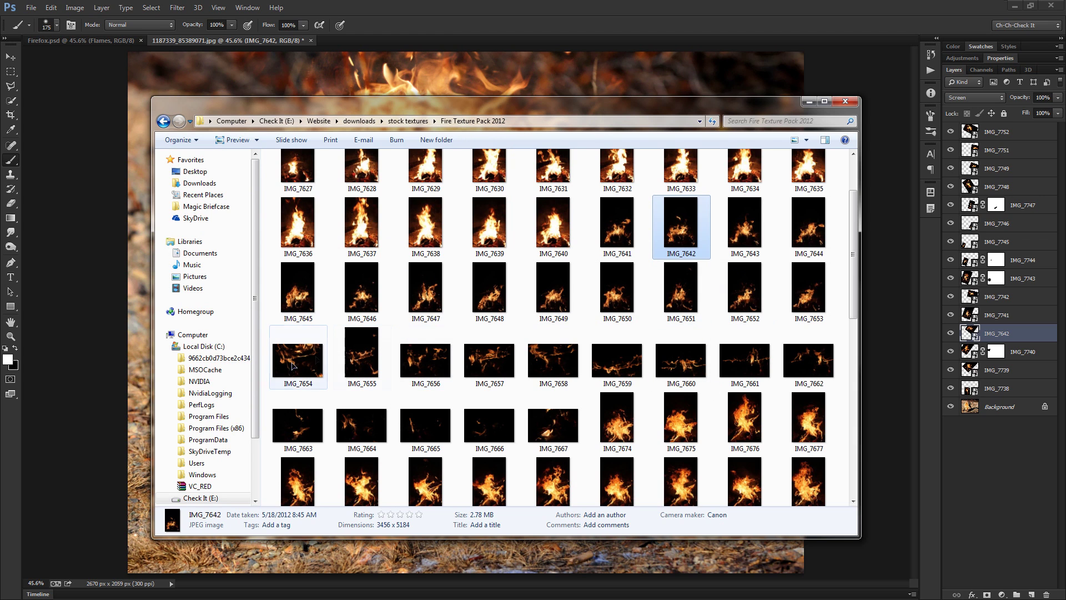
{"action": "double_click", "coordinate": [471, 425]}
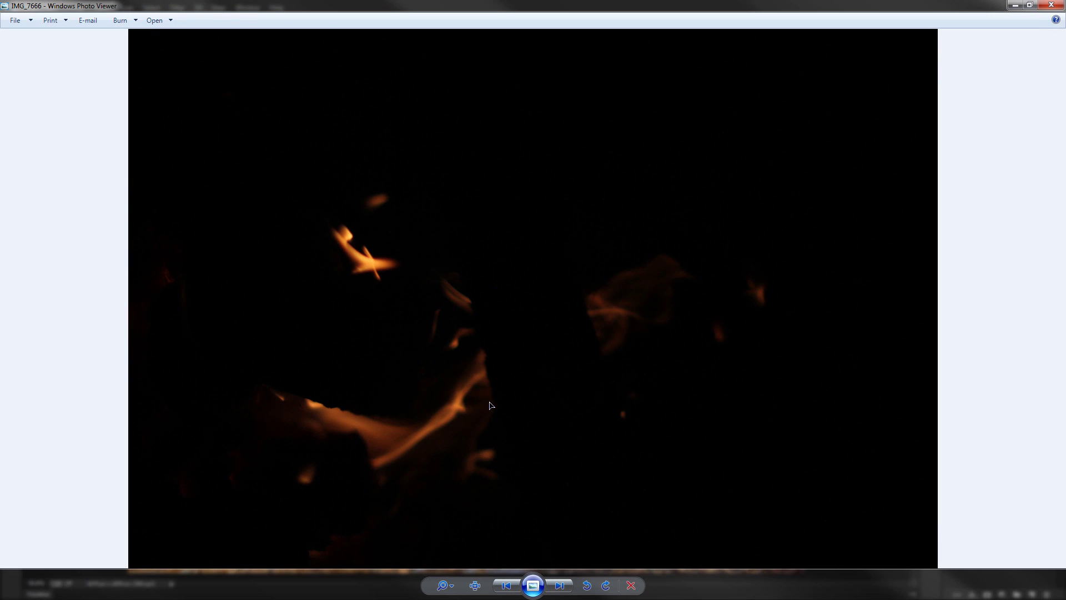
{"action": "key", "text": "Left"}
{"action": "key", "text": "Left"}
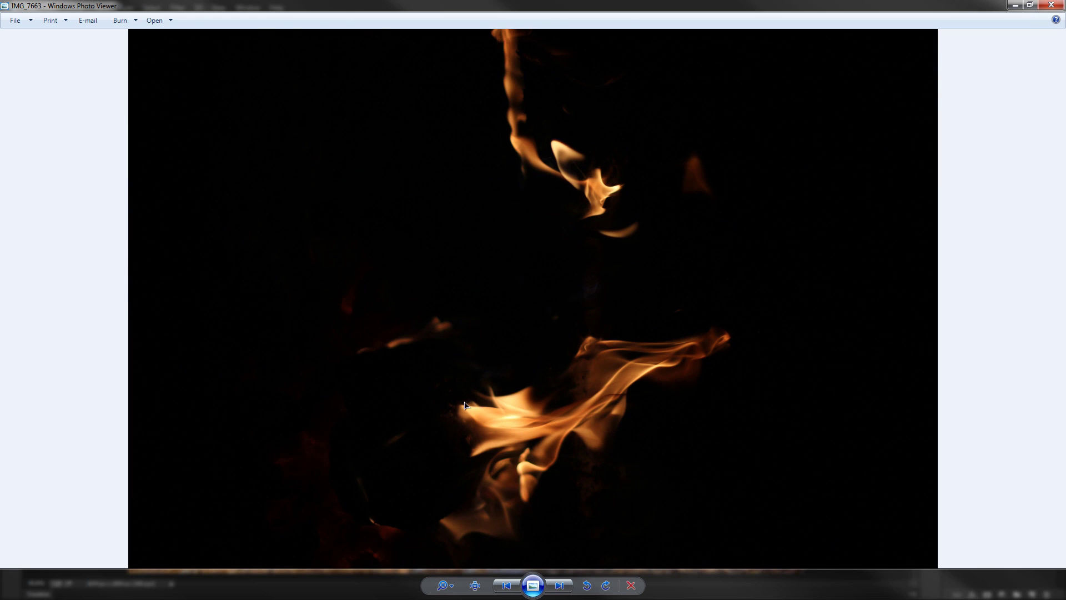
{"action": "key", "text": "Left"}
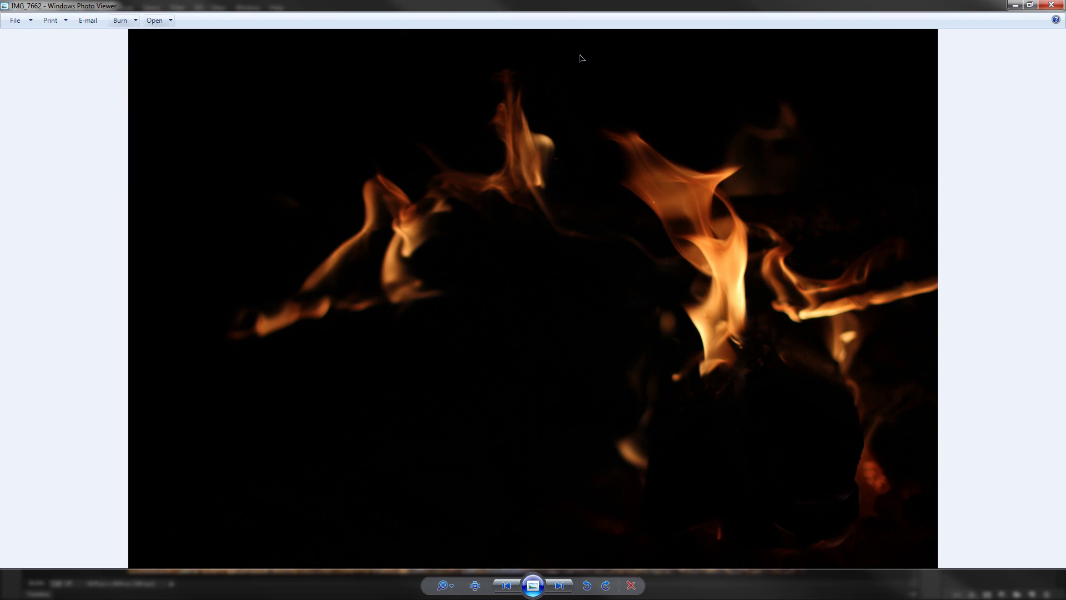
{"action": "left_click", "coordinate": [1051, 5]}
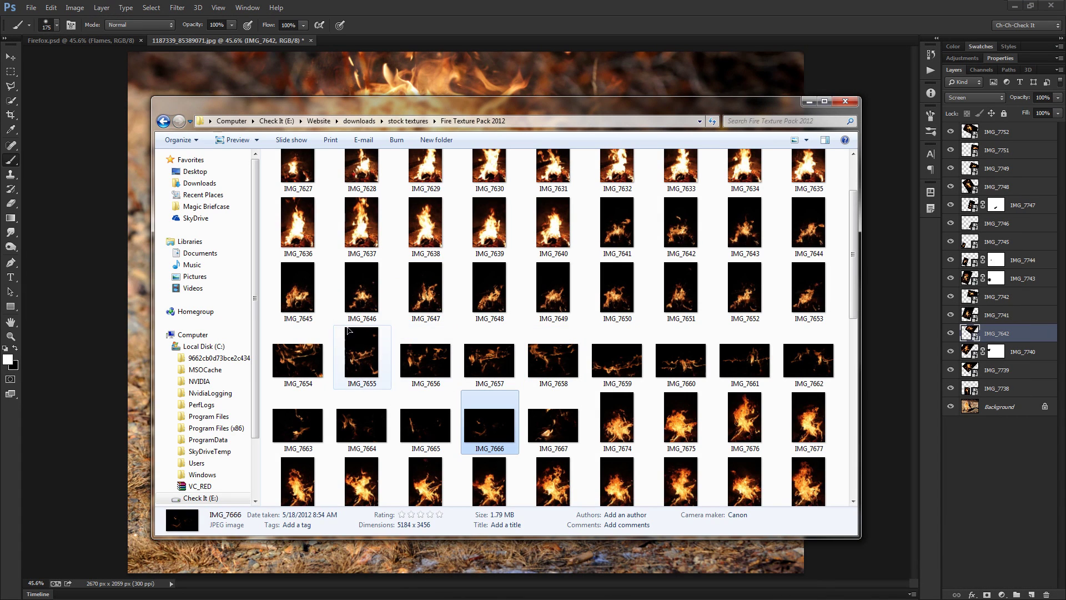
Place IMG_7662 from the folder into the fox document in Photoshop and set its blend mode to Screen.
{"action": "left_click", "coordinate": [879, 322]}
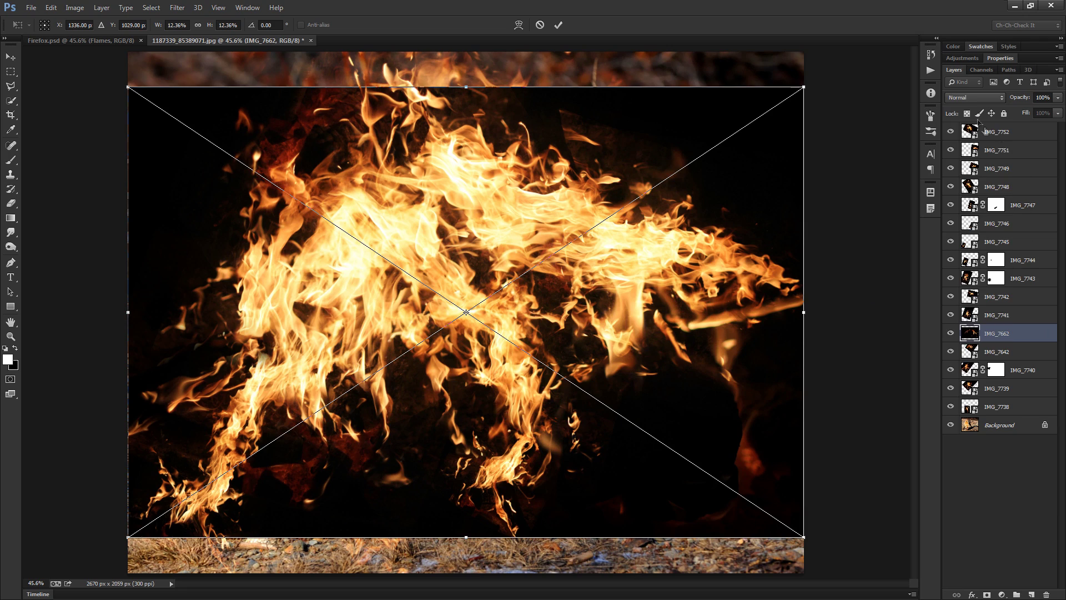
{"action": "left_click", "coordinate": [965, 99]}
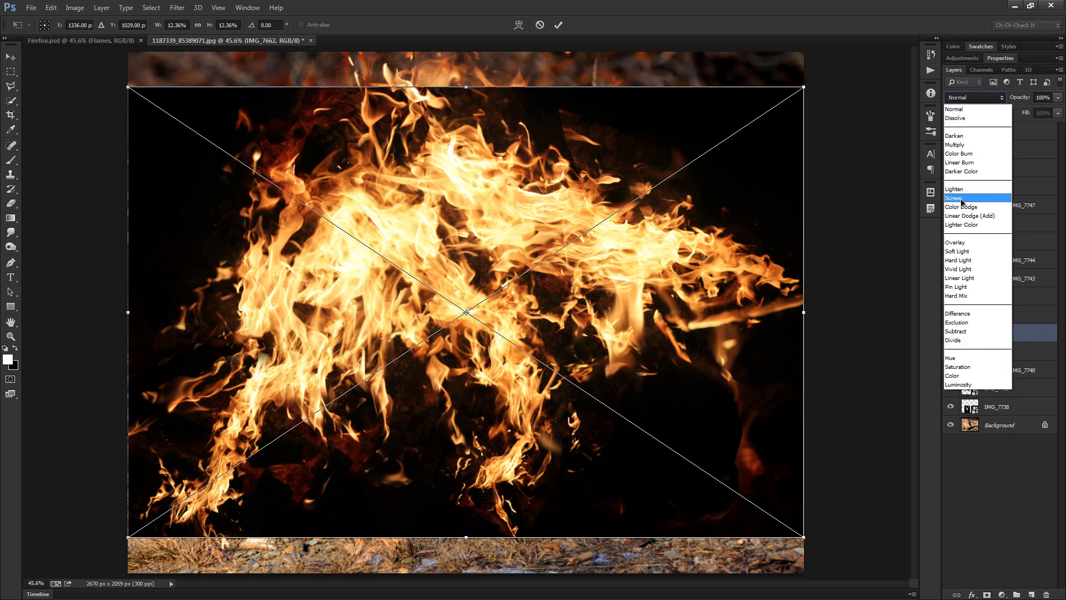
{"action": "left_click", "coordinate": [961, 199]}
Scale the IMG_7662 flames down to about 4.9%, rotate them to about 31 degrees, and move them above the fox's tail.
{"action": "left_click_drag", "start_coordinate": [428, 384], "coordinate": [521, 301]}
{"action": "left_click_drag", "start_coordinate": [405, 503], "coordinate": [692, 496]}
{"action": "left_click_drag", "start_coordinate": [666, 293], "coordinate": [687, 416]}
{"action": "left_click_drag", "start_coordinate": [529, 542], "coordinate": [530, 540]}
{"action": "scroll", "coordinate": [298, 281], "scroll_direction": "down", "scroll_amount": 2}
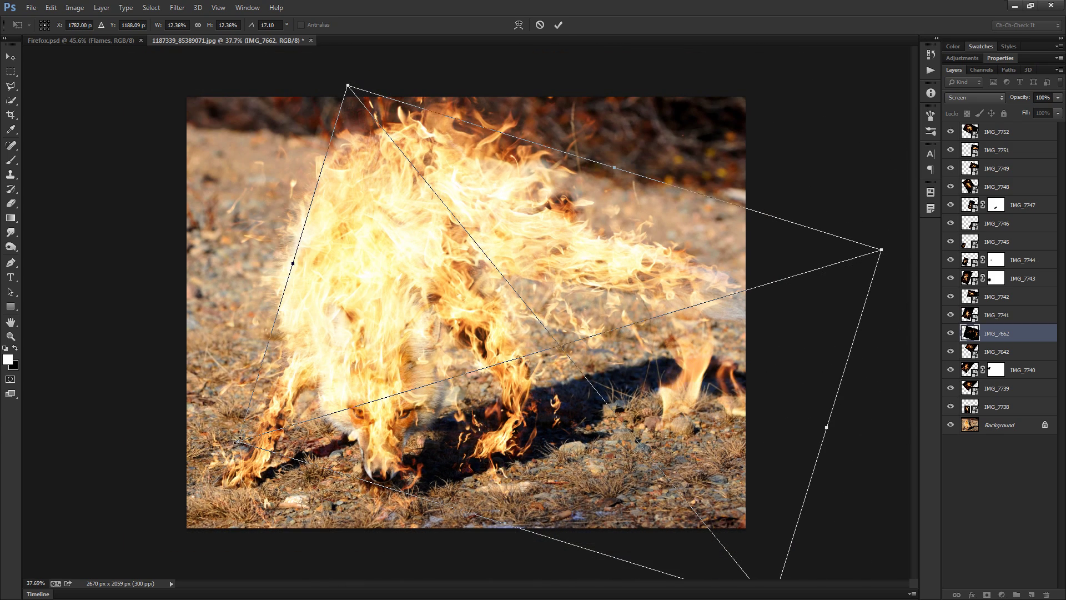
{"action": "left_click_drag", "start_coordinate": [234, 440], "coordinate": [430, 373]}
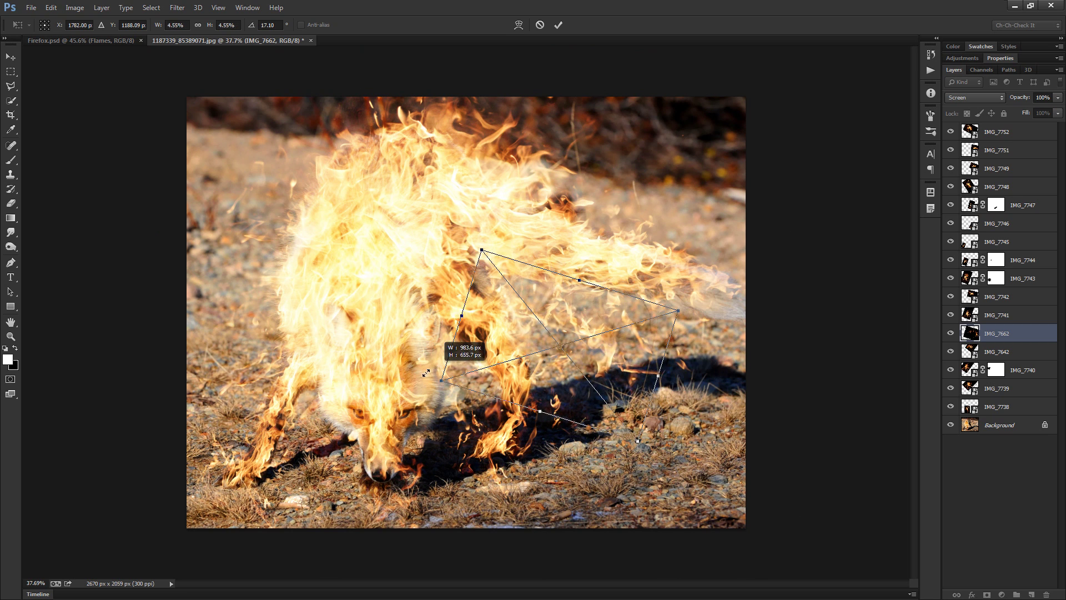
{"action": "left_click_drag", "start_coordinate": [591, 367], "coordinate": [643, 251]}
{"action": "left_click_drag", "start_coordinate": [609, 470], "coordinate": [550, 459]}
{"action": "left_click_drag", "start_coordinate": [642, 254], "coordinate": [670, 244]}
{"action": "scroll", "coordinate": [577, 269], "scroll_direction": "up", "scroll_amount": 1}
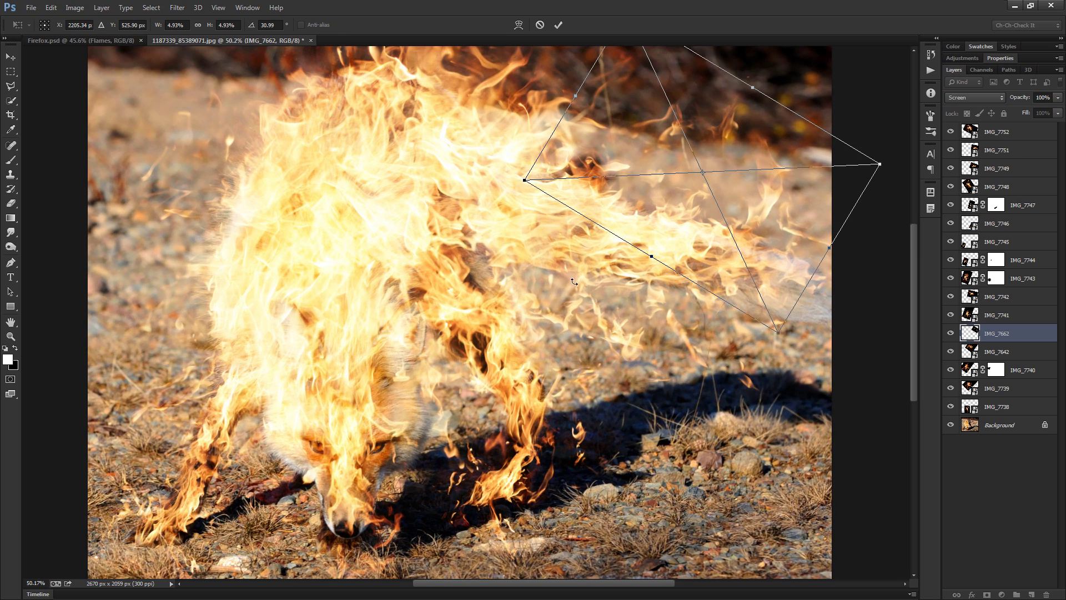
Enlarge the IMG_7662 flames to about 6.9%, rotate them to about 76 degrees around the tail tip, and commit the transform.
{"action": "left_click_drag", "start_coordinate": [574, 282], "coordinate": [605, 284]}
{"action": "left_click_drag", "start_coordinate": [544, 250], "coordinate": [417, 311]}
{"action": "left_click_drag", "start_coordinate": [651, 277], "coordinate": [697, 279]}
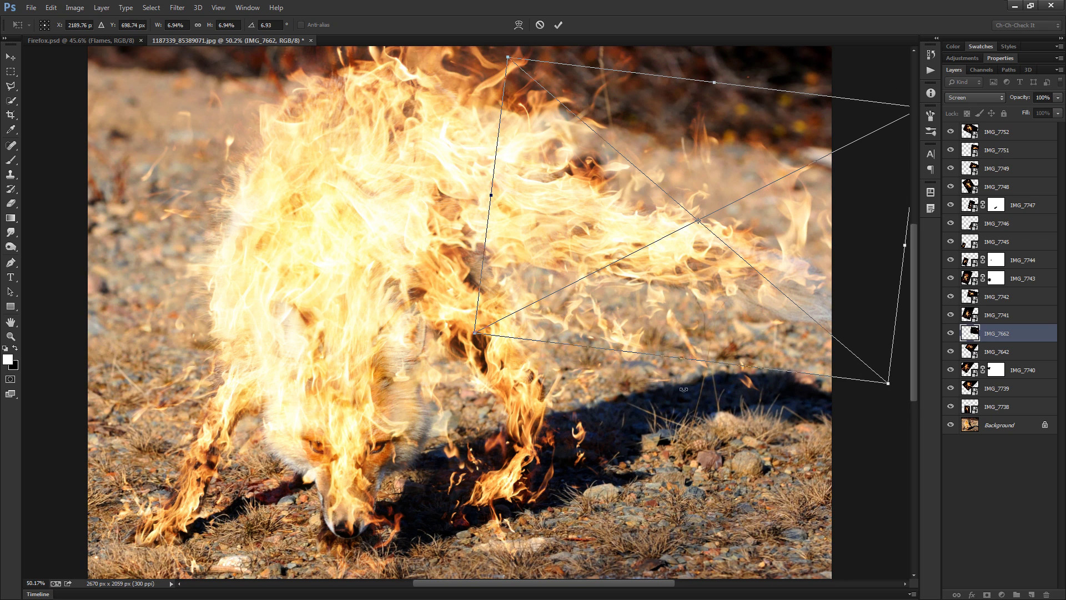
{"action": "left_click_drag", "start_coordinate": [783, 440], "coordinate": [617, 422]}
{"action": "mouse_move", "coordinate": [746, 328]}
{"action": "left_mouse_down"}
{"action": "mouse_move", "coordinate": [725, 324]}
{"action": "mouse_move", "coordinate": [755, 346]}
{"action": "left_mouse_up"}
{"action": "left_click_drag", "start_coordinate": [740, 502], "coordinate": [578, 504]}
{"action": "left_click_drag", "start_coordinate": [748, 377], "coordinate": [790, 347]}
{"action": "left_click_drag", "start_coordinate": [655, 500], "coordinate": [716, 510]}
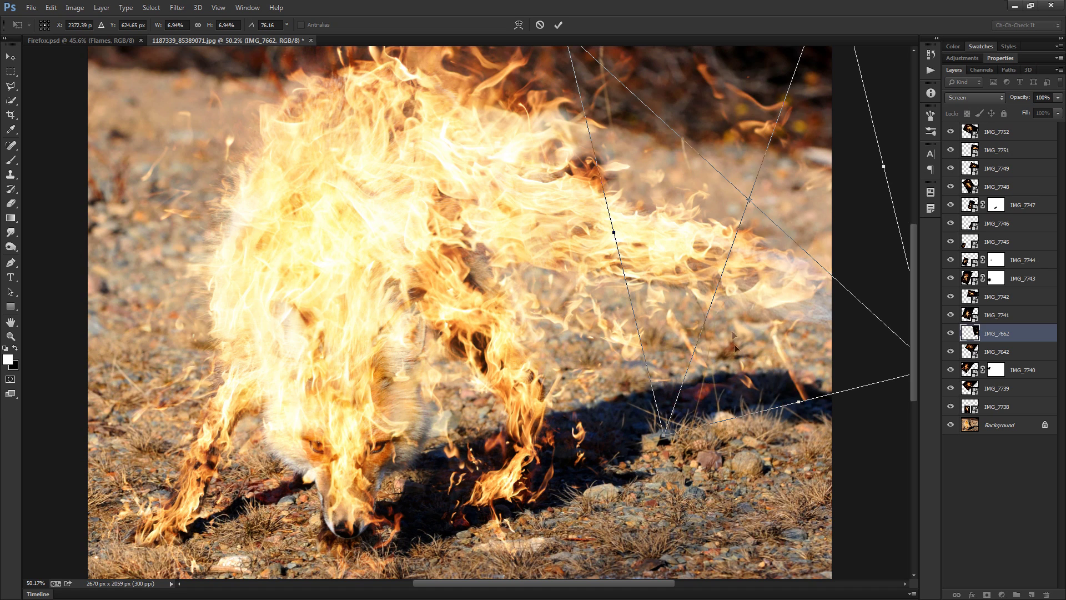
{"action": "key", "text": "ctrl+0"}
{"action": "key", "text": "b"}
{"action": "key", "text": "Return"}
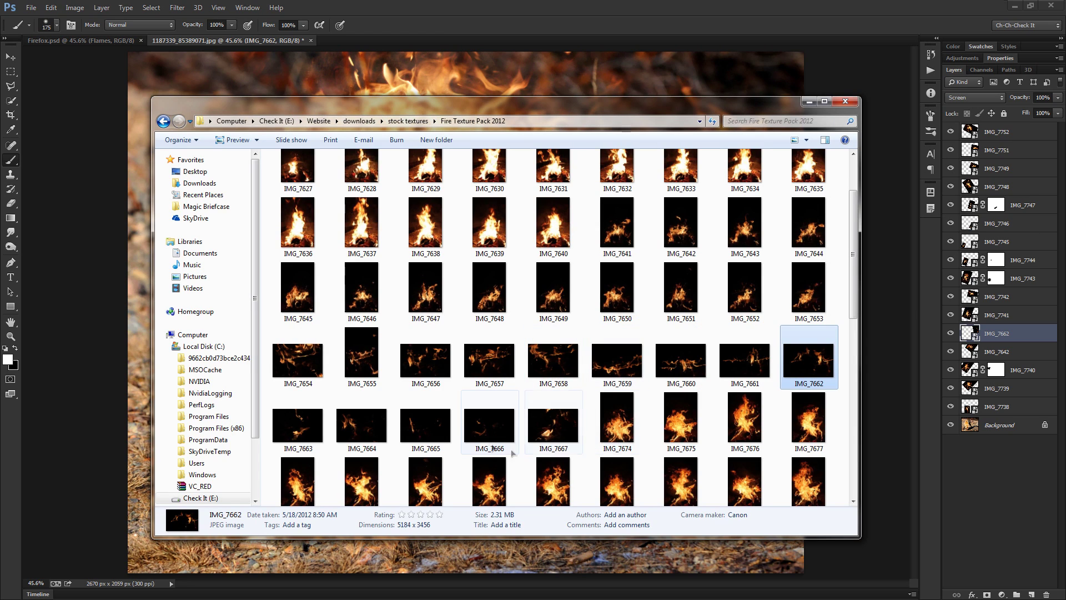
Place IMG_7666 from the texture folder into the fox document and set its blend mode to Screen.
{"action": "left_click_drag", "start_coordinate": [485, 436], "coordinate": [139, 361]}
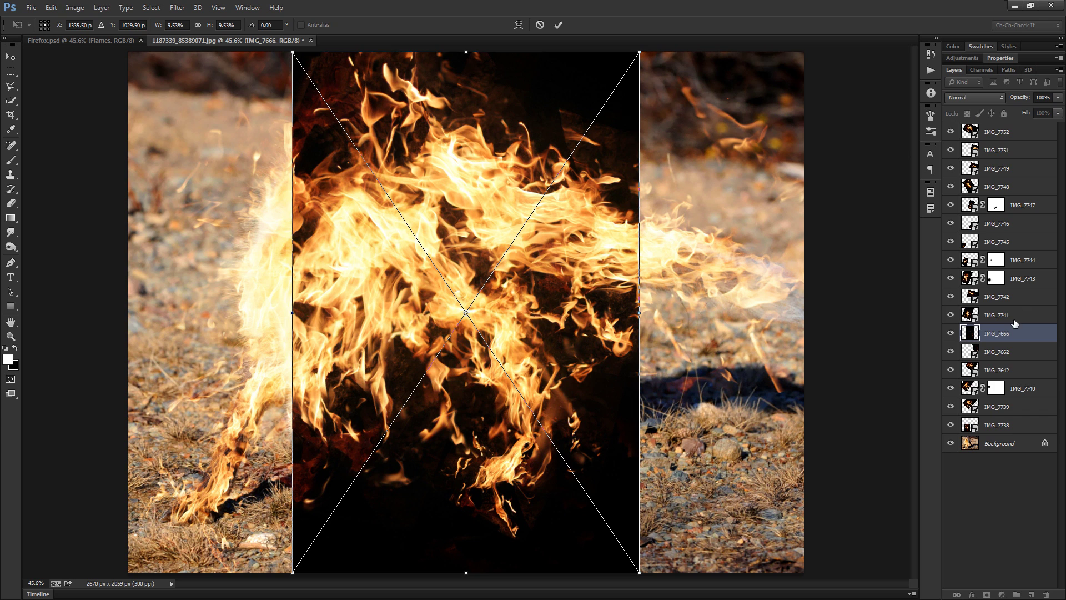
{"action": "left_click", "coordinate": [988, 98]}
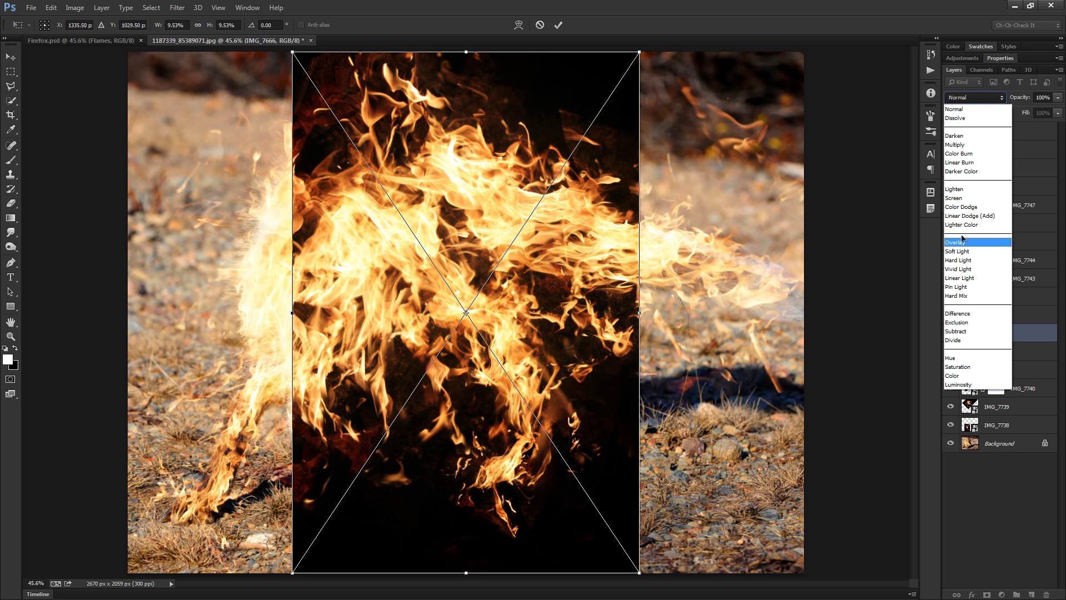
{"action": "left_click", "coordinate": [966, 190]}
{"action": "left_click", "coordinate": [989, 98]}
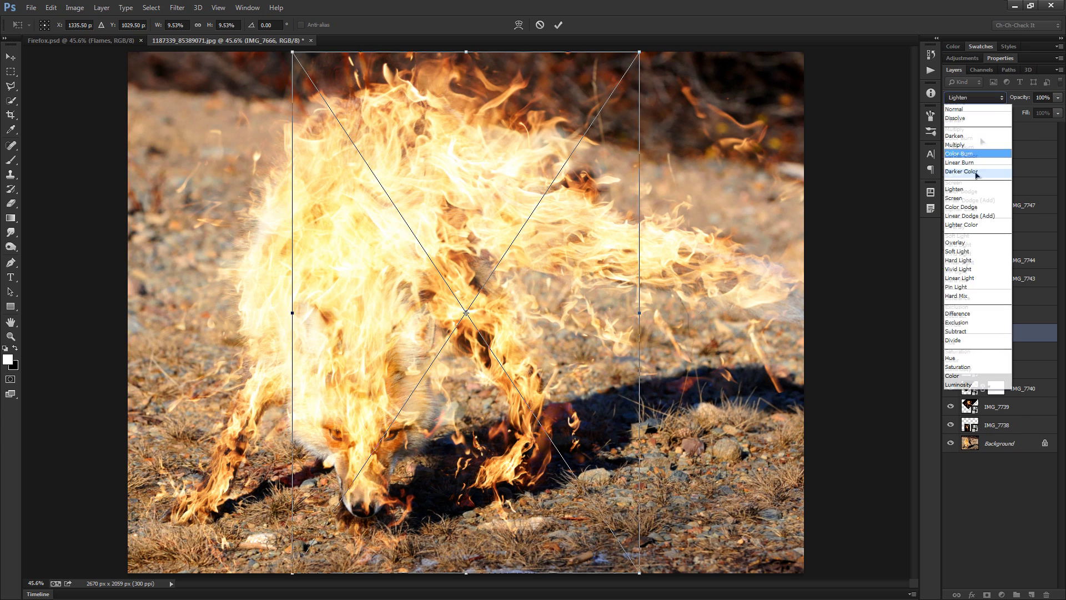
{"action": "left_click", "coordinate": [972, 196]}
Scale the IMG_7666 flames to about 7.15%, rotate them, position them below the fox's tail, and commit the transform.
{"action": "left_click_drag", "start_coordinate": [577, 381], "coordinate": [387, 391]}
{"action": "scroll", "coordinate": [400, 419], "scroll_direction": "up", "scroll_amount": 2}
{"action": "key", "text": "ctrl+0"}
{"action": "left_click_drag", "start_coordinate": [519, 559], "coordinate": [472, 494]}
{"action": "left_click_drag", "start_coordinate": [413, 414], "coordinate": [438, 450]}
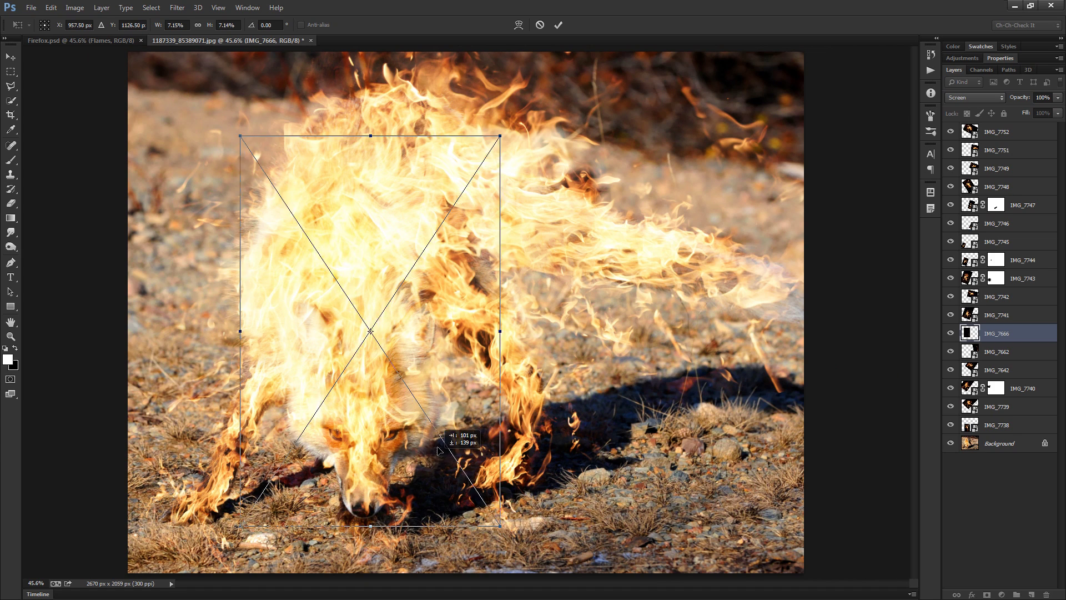
{"action": "left_click_drag", "start_coordinate": [234, 533], "coordinate": [207, 513]}
{"action": "left_click_drag", "start_coordinate": [317, 441], "coordinate": [574, 385]}
{"action": "key", "text": "Return"}
{"action": "key", "text": "b"}
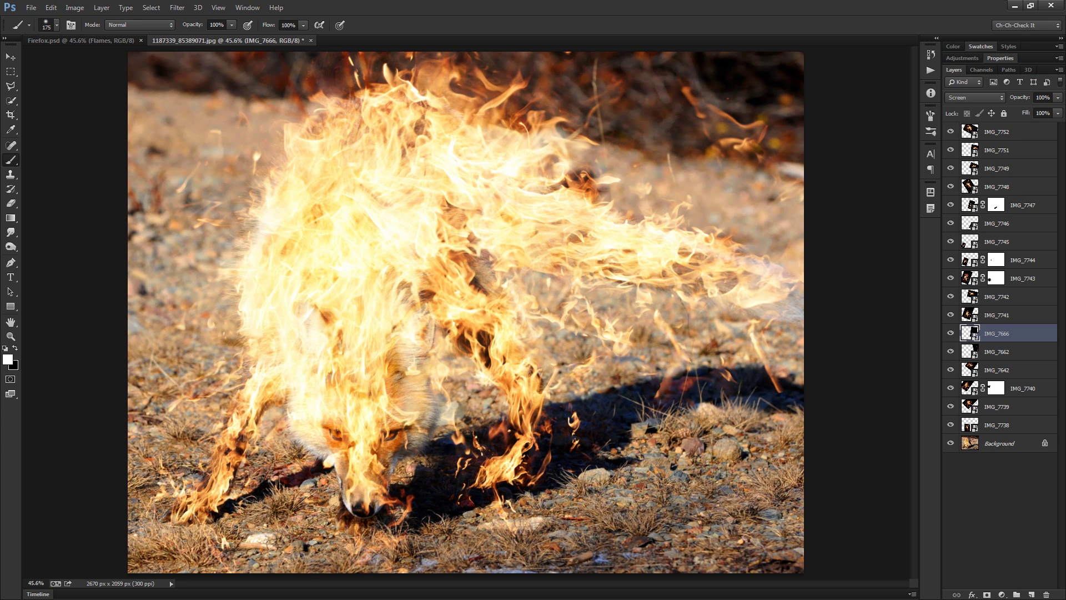
Place IMG_7660 from the texture folder into the fox document and set its blend mode to Screen.
{"action": "key", "text": "alt+Tab"}
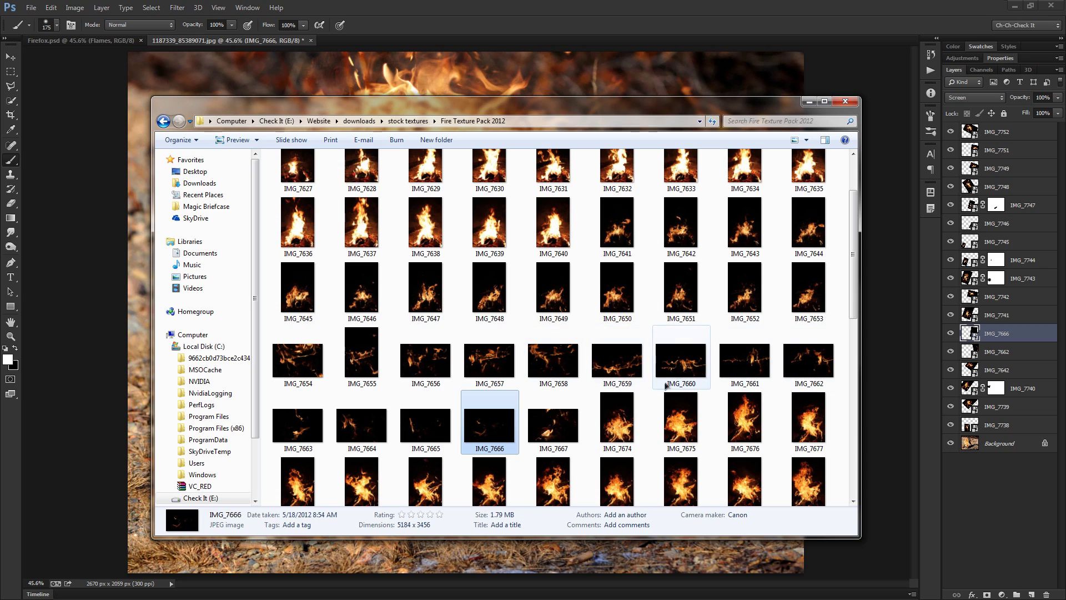
{"action": "left_click_drag", "start_coordinate": [679, 363], "coordinate": [139, 366]}
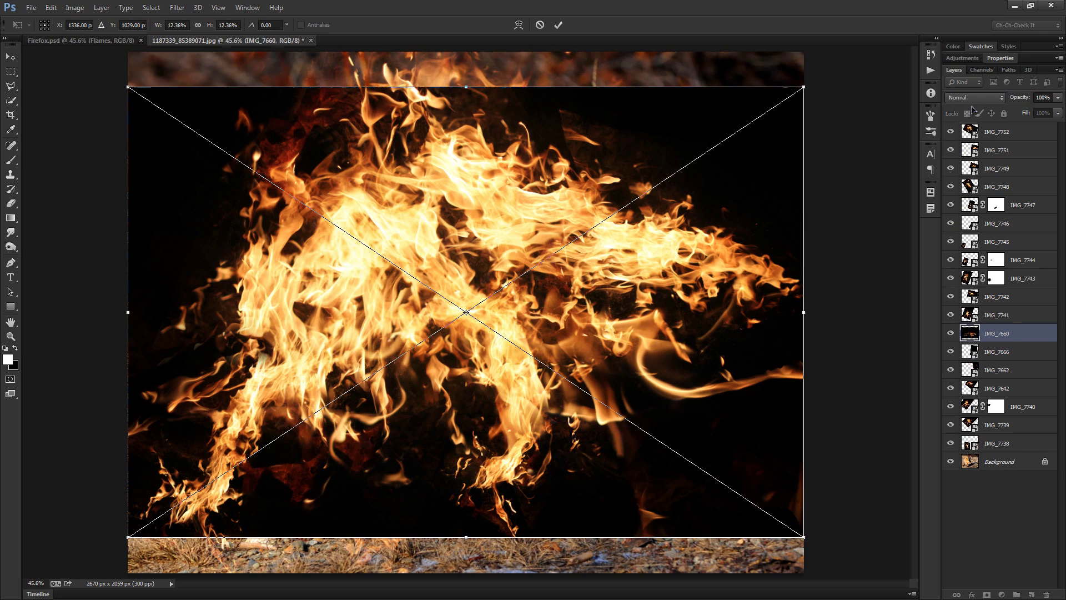
{"action": "left_click", "coordinate": [975, 98]}
{"action": "left_click", "coordinate": [977, 199]}
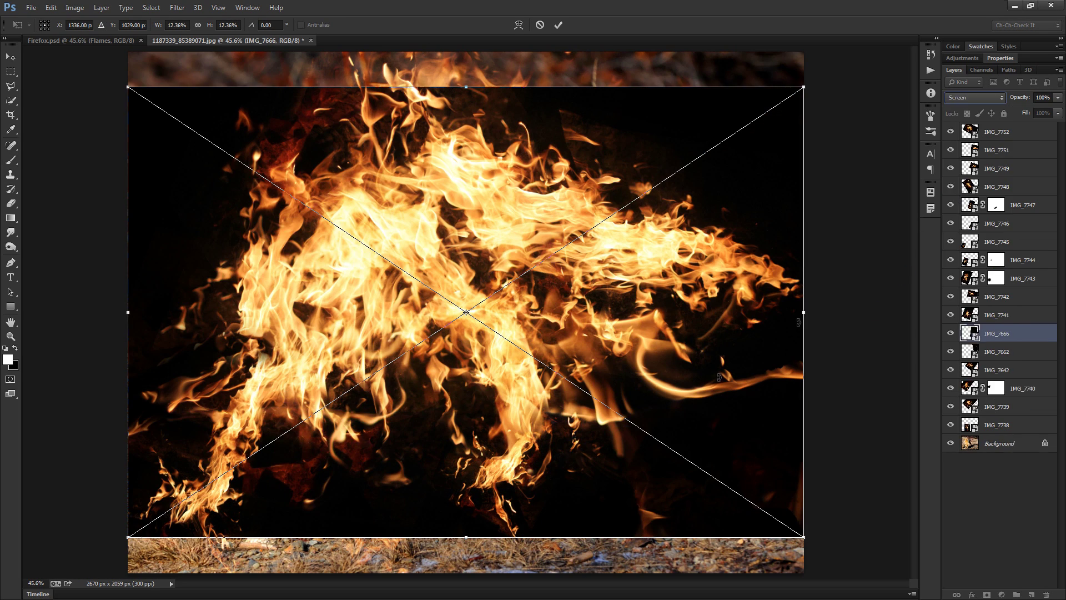
Scale the IMG_7660 flames to about 7.3%, rotate them to about 64 degrees, and move them over the fox's front.
{"action": "left_click_drag", "start_coordinate": [518, 392], "coordinate": [442, 412]}
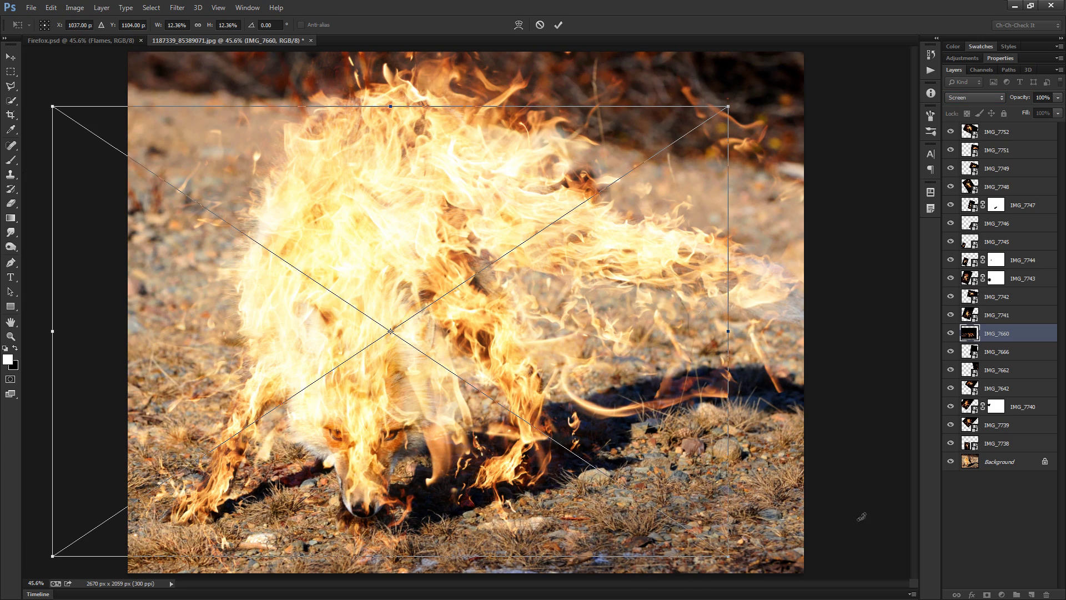
{"action": "left_click_drag", "start_coordinate": [729, 110], "coordinate": [590, 203]}
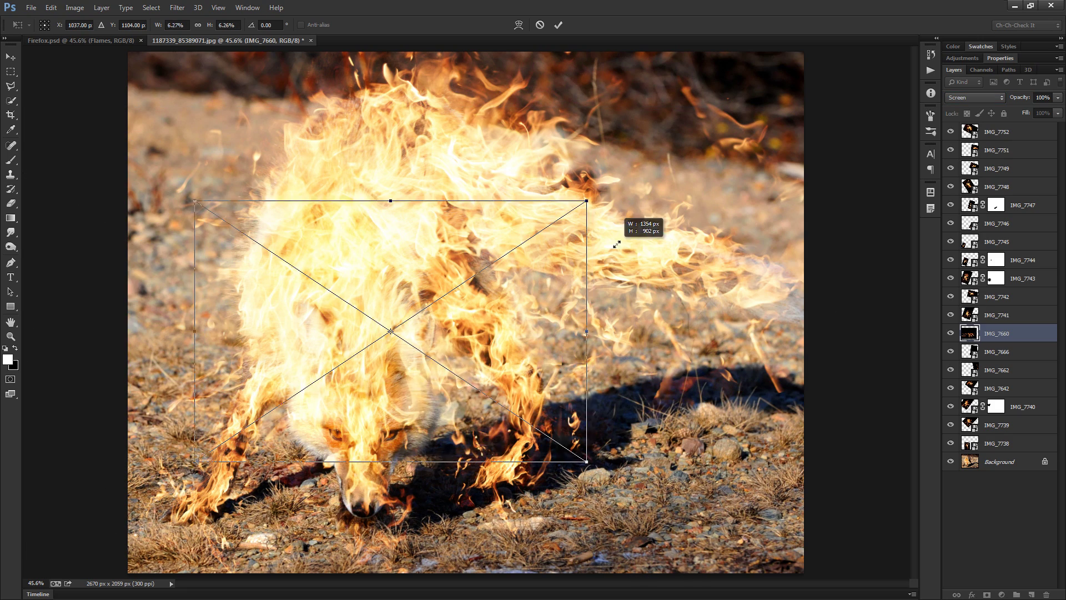
{"action": "left_click_drag", "start_coordinate": [597, 472], "coordinate": [357, 566]}
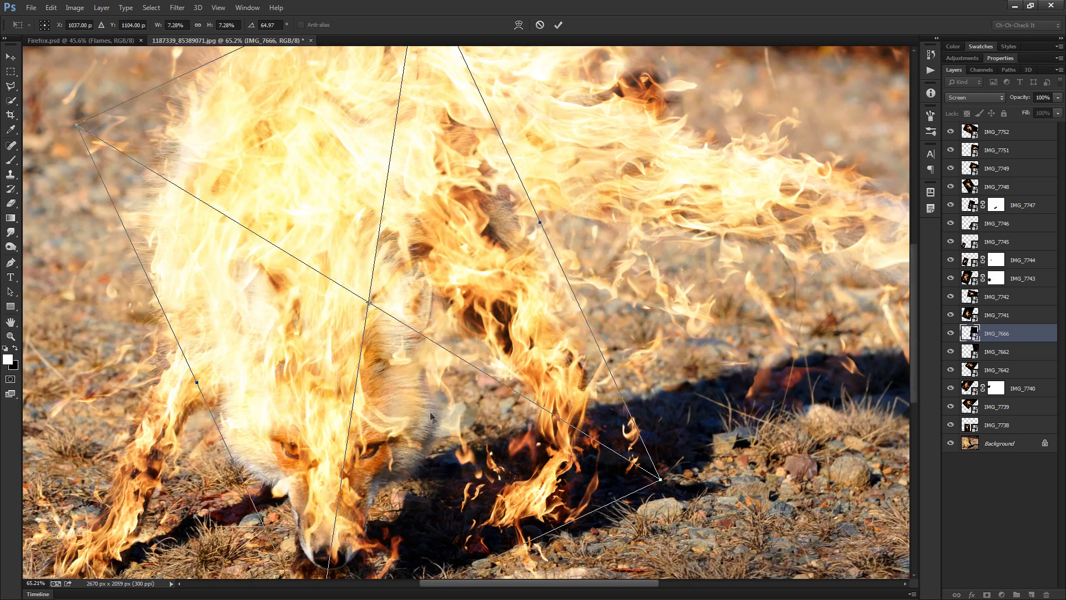
{"action": "left_click_drag", "start_coordinate": [473, 350], "coordinate": [484, 362]}
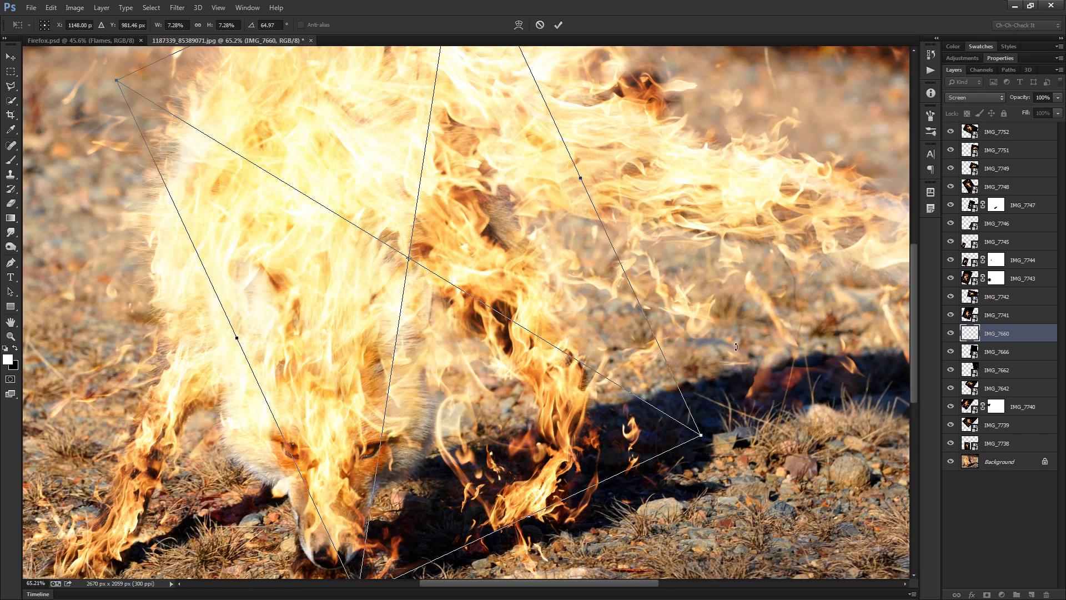
{"action": "left_click_drag", "start_coordinate": [485, 362], "coordinate": [372, 392]}
{"action": "left_click_drag", "start_coordinate": [629, 387], "coordinate": [623, 378]}
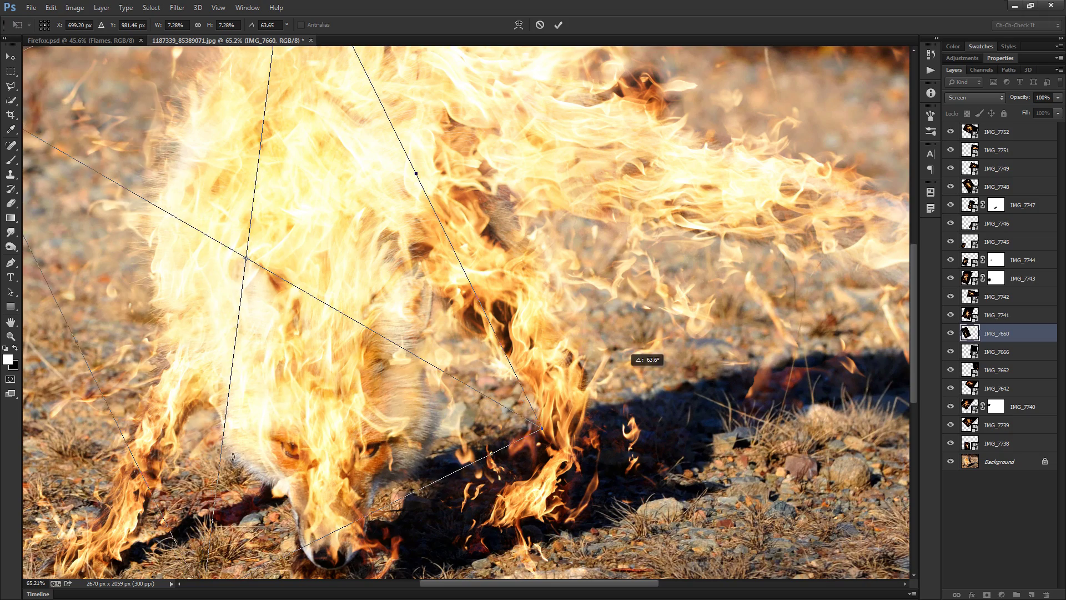
Rotate the IMG_7660 flames to about 59 degrees, position them along the outer side of the fox's front body, and commit the transform.
{"action": "scroll", "coordinate": [259, 465], "scroll_direction": "up", "scroll_amount": 2}
{"action": "left_click_drag", "start_coordinate": [264, 461], "coordinate": [406, 371]}
{"action": "left_click_drag", "start_coordinate": [603, 535], "coordinate": [626, 505]}
{"action": "left_click_drag", "start_coordinate": [504, 315], "coordinate": [486, 304]}
{"action": "left_click_drag", "start_coordinate": [609, 507], "coordinate": [631, 515]}
{"action": "scroll", "coordinate": [575, 472], "scroll_direction": "down", "scroll_amount": 2}
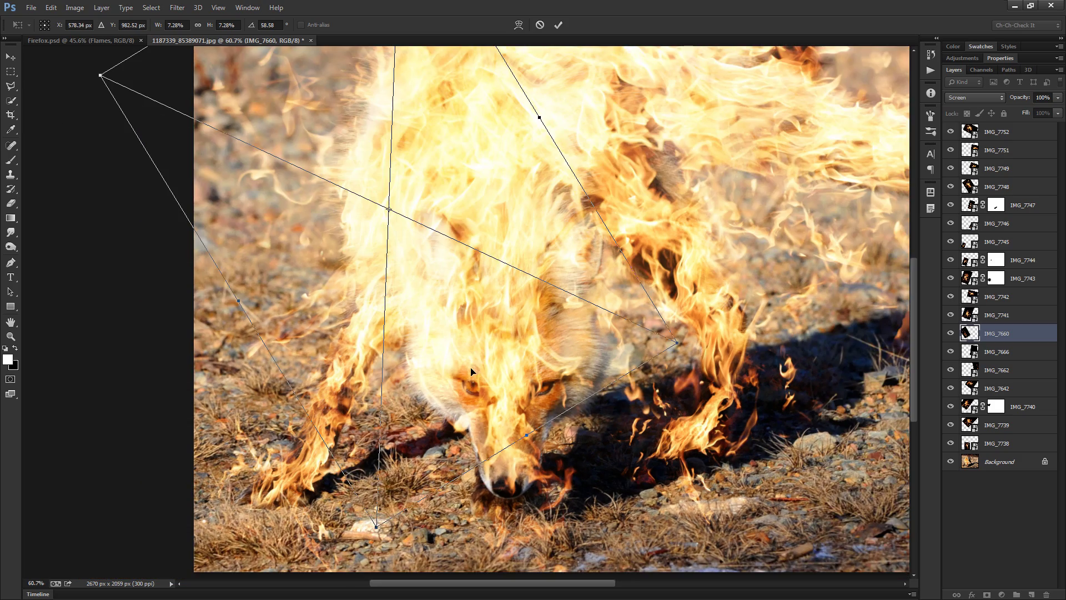
{"action": "scroll", "coordinate": [431, 315], "scroll_direction": "down", "scroll_amount": 2}
{"action": "scroll", "coordinate": [270, 303], "scroll_direction": "up", "scroll_amount": 2}
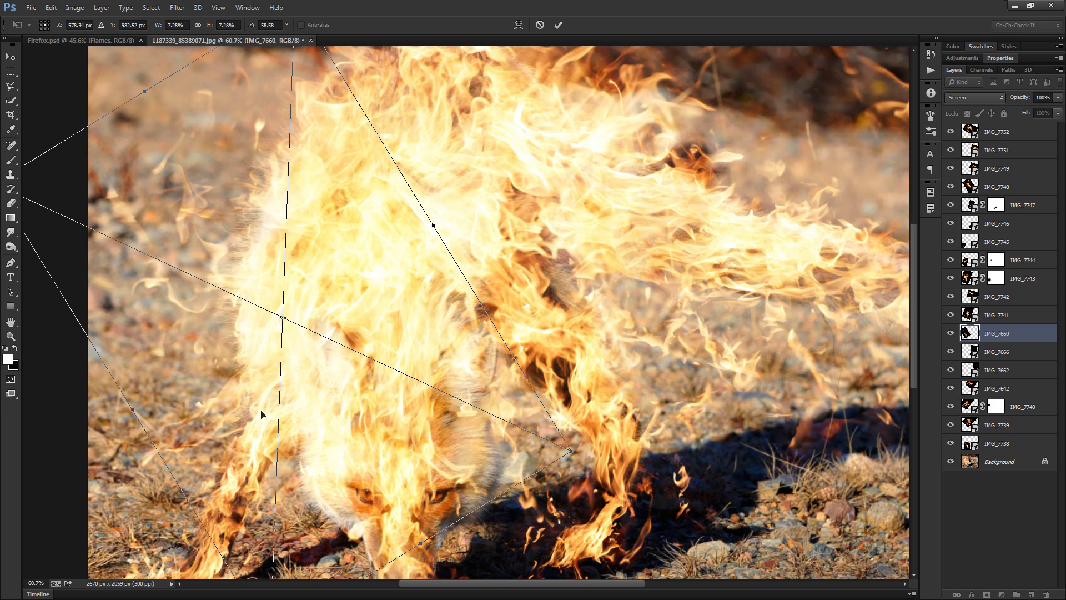
{"action": "key", "text": "b"}
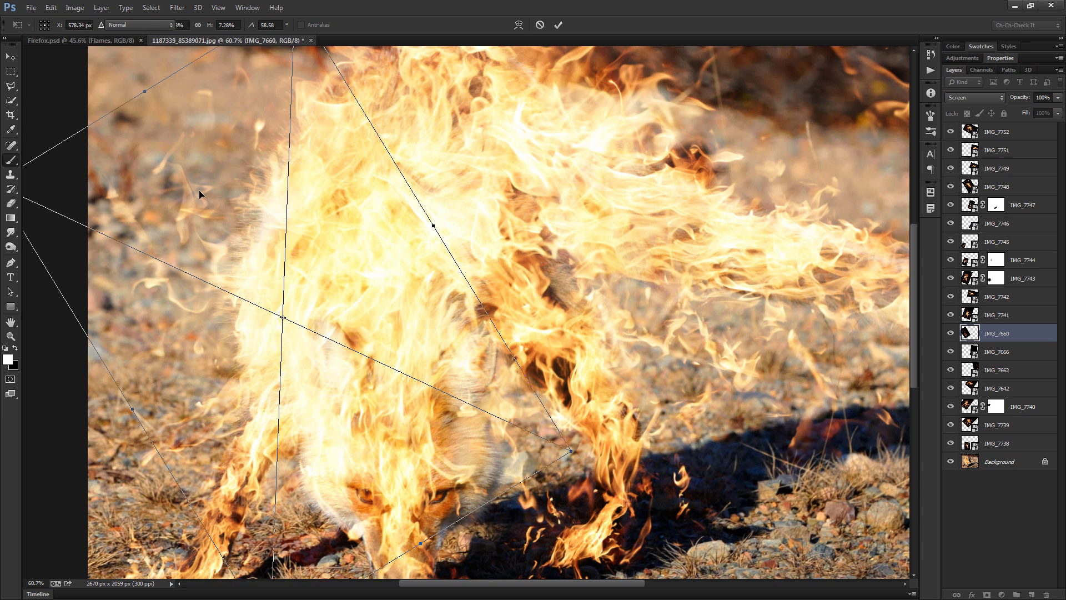
{"action": "key", "text": "Return"}
{"action": "key", "text": "ctrl+0"}
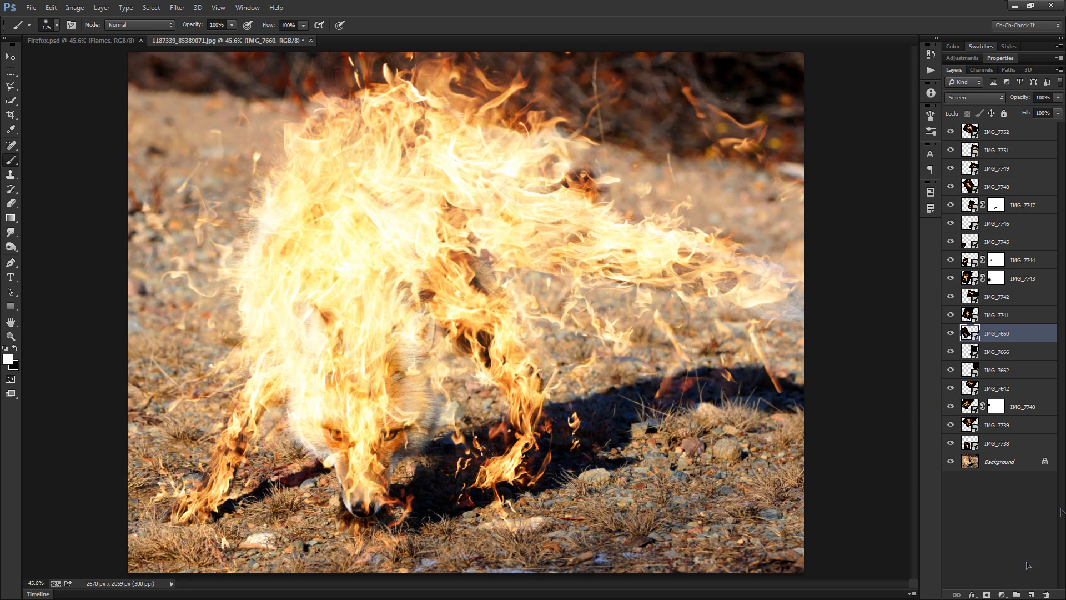
Group all the fire layers from IMG_7738 to IMG_7752 and name the group Flames.
{"action": "left_click", "coordinate": [999, 443]}
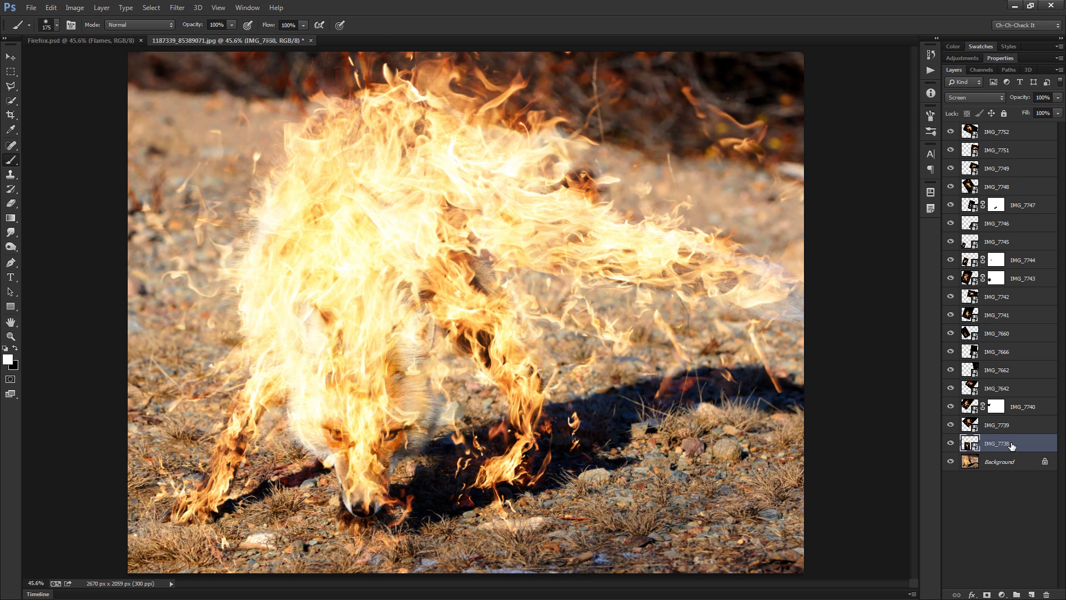
{"action": "left_click", "coordinate": [1009, 134], "text": "shift"}
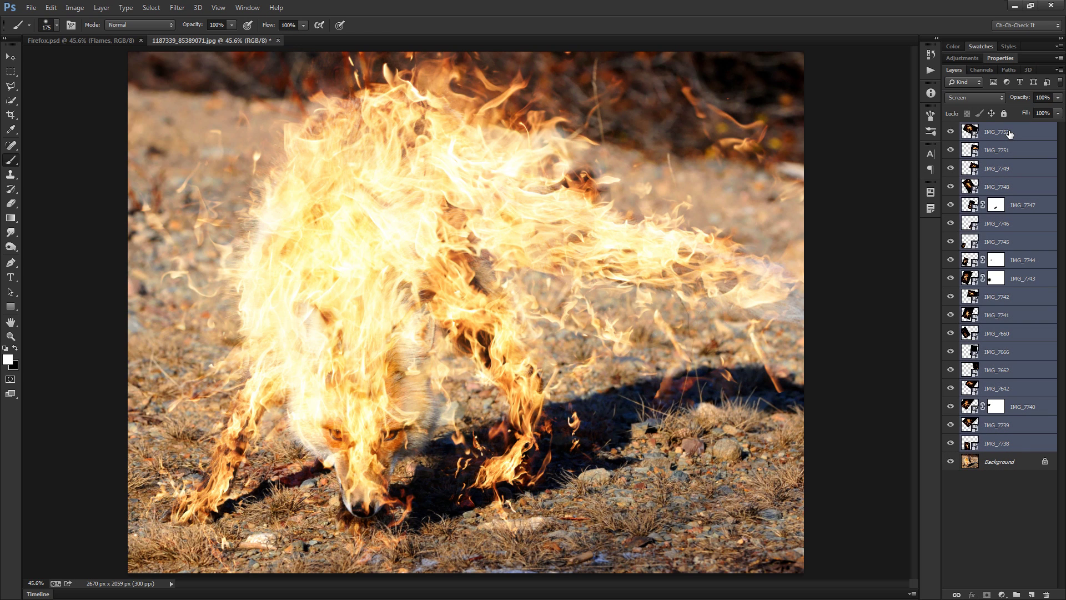
{"action": "key", "text": "ctrl+g"}
{"action": "double_click", "coordinate": [994, 129]}
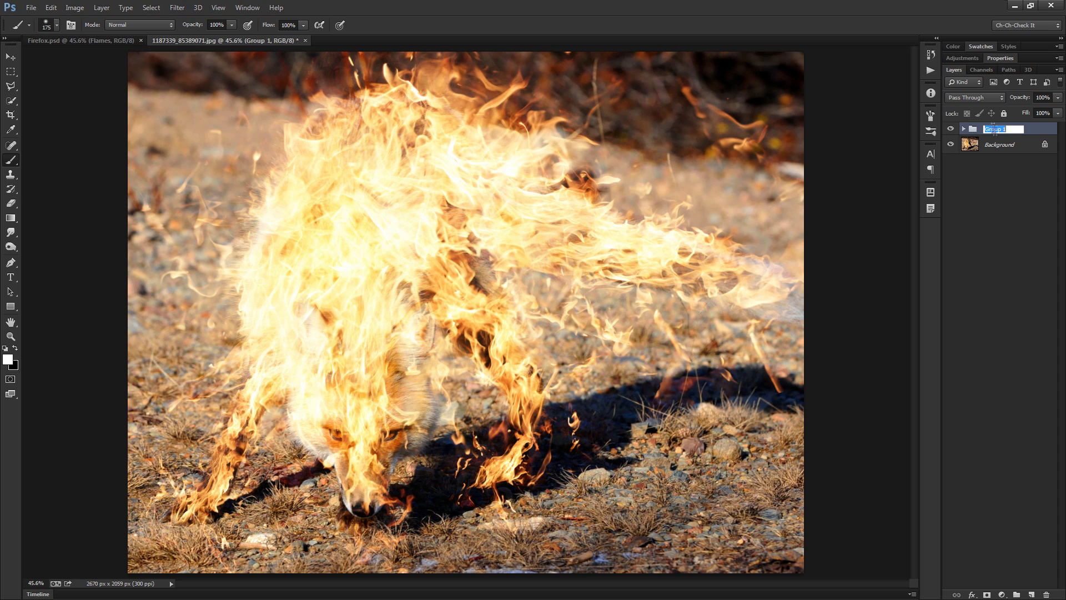
{"action": "key", "text": "Return"}
Add a new empty layer above the Flames group and name it Orange Glow.
{"action": "left_click", "coordinate": [1031, 595]}
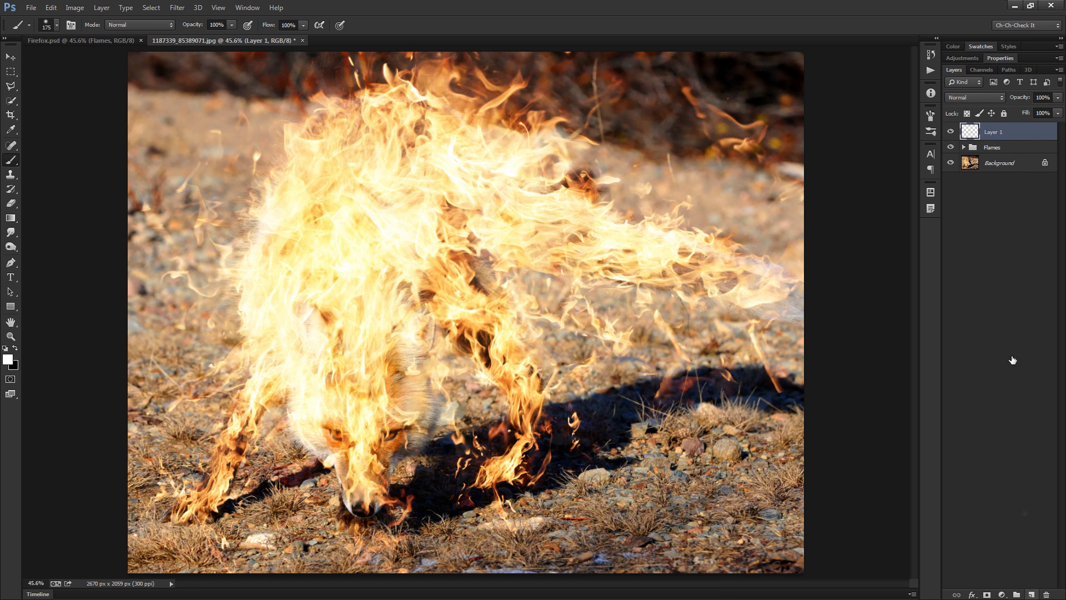
{"action": "double_click", "coordinate": [991, 132]}
{"action": "type", "text": "Orange Glow"}
{"action": "key", "text": "Return"}
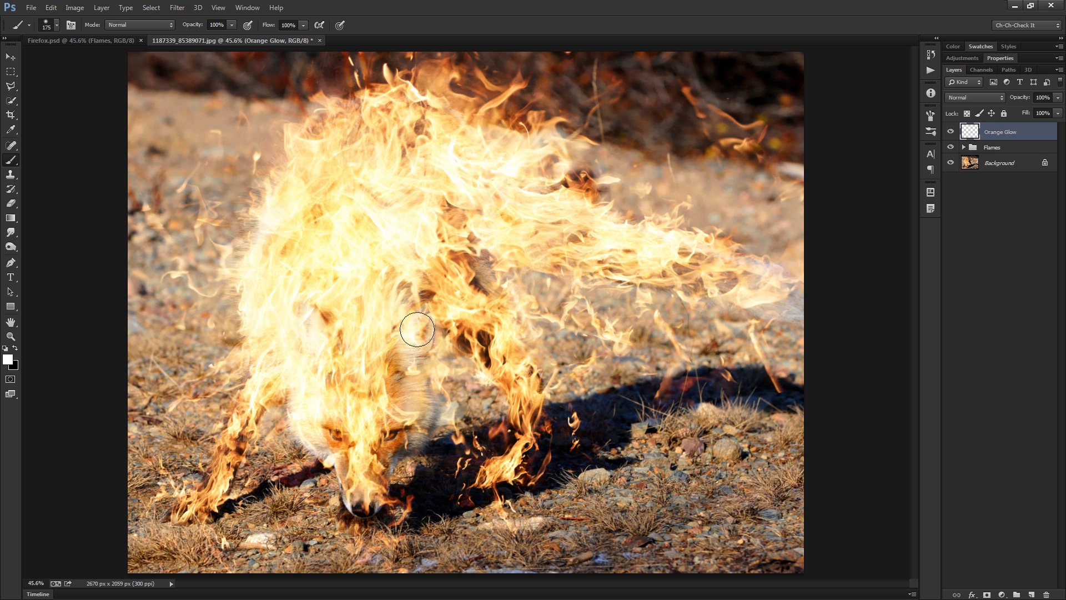
Confirm white as the foreground colour and set the brush opacity to 15%.
{"action": "left_click", "coordinate": [8, 360]}
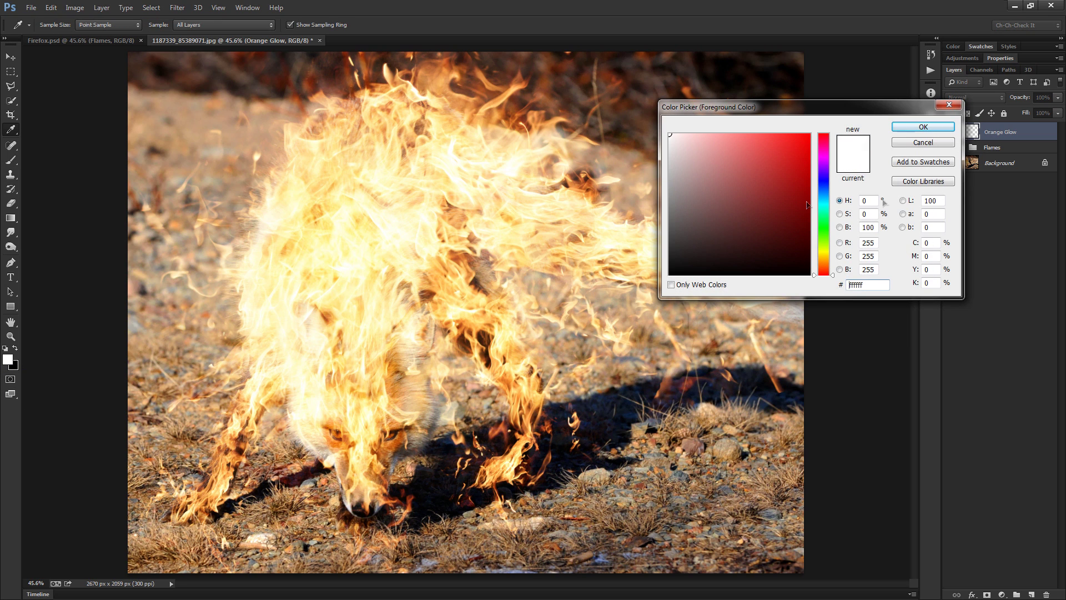
{"action": "left_click", "coordinate": [925, 132]}
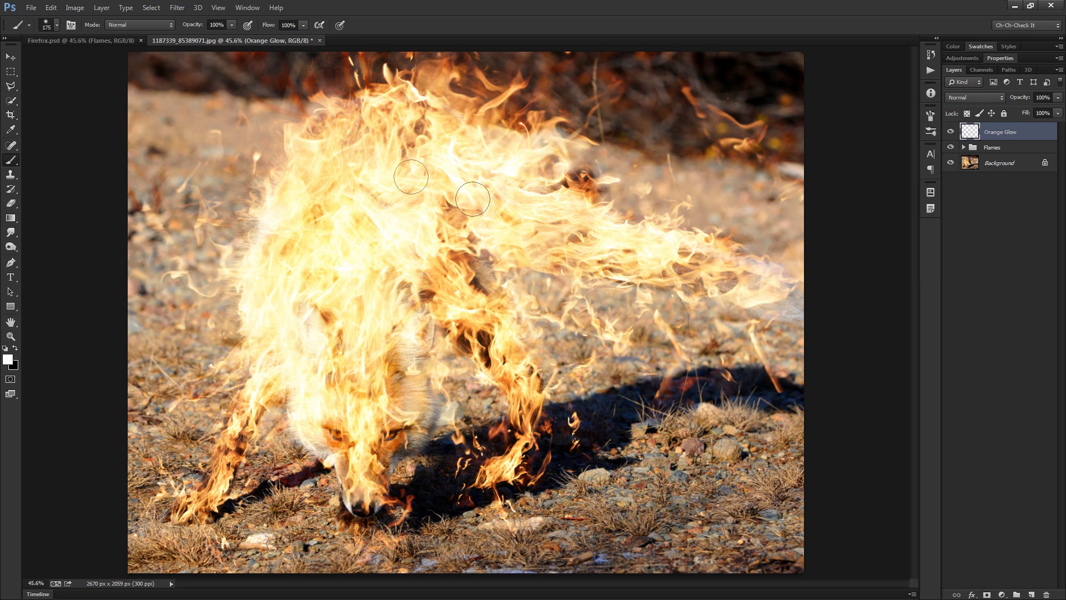
{"action": "left_click", "coordinate": [214, 25]}
{"action": "type", "text": "15"}
{"action": "key", "text": "Return"}
Paint soft white on the Orange Glow layer over the flames on the fox's head, legs and the ground shadow, adjusting the brush size.
{"action": "scroll", "coordinate": [316, 350], "scroll_direction": "up", "scroll_amount": 4}
{"action": "mouse_move", "coordinate": [350, 416]}
{"action": "left_mouse_down"}
{"action": "mouse_move", "coordinate": [415, 309]}
{"action": "mouse_move", "coordinate": [407, 340]}
{"action": "left_mouse_up"}
{"action": "key", "text": "]"}
{"action": "key", "text": "]"}
{"action": "mouse_move", "coordinate": [165, 498]}
{"action": "left_mouse_down"}
{"action": "mouse_move", "coordinate": [222, 452]}
{"action": "mouse_move", "coordinate": [213, 449]}
{"action": "mouse_move", "coordinate": [308, 296]}
{"action": "left_mouse_up"}
{"action": "mouse_move", "coordinate": [347, 360]}
{"action": "left_mouse_down"}
{"action": "mouse_move", "coordinate": [408, 432]}
{"action": "mouse_move", "coordinate": [402, 389]}
{"action": "mouse_move", "coordinate": [427, 476]}
{"action": "mouse_move", "coordinate": [456, 498]}
{"action": "mouse_move", "coordinate": [491, 402]}
{"action": "mouse_move", "coordinate": [546, 350]}
{"action": "mouse_move", "coordinate": [543, 307]}
{"action": "mouse_move", "coordinate": [519, 268]}
{"action": "mouse_move", "coordinate": [526, 236]}
{"action": "mouse_move", "coordinate": [511, 135]}
{"action": "mouse_move", "coordinate": [517, 163]}
{"action": "mouse_move", "coordinate": [610, 240]}
{"action": "mouse_move", "coordinate": [651, 303]}
{"action": "mouse_move", "coordinate": [652, 415]}
{"action": "mouse_move", "coordinate": [631, 449]}
{"action": "mouse_move", "coordinate": [676, 403]}
{"action": "mouse_move", "coordinate": [691, 371]}
{"action": "left_mouse_up"}
{"action": "key", "text": "bracketleft"}
{"action": "key", "text": "bracketleft"}
{"action": "key", "text": "bracketleft"}
{"action": "mouse_move", "coordinate": [757, 364]}
{"action": "left_mouse_down"}
{"action": "mouse_move", "coordinate": [761, 403]}
{"action": "mouse_move", "coordinate": [611, 429]}
{"action": "left_mouse_up"}
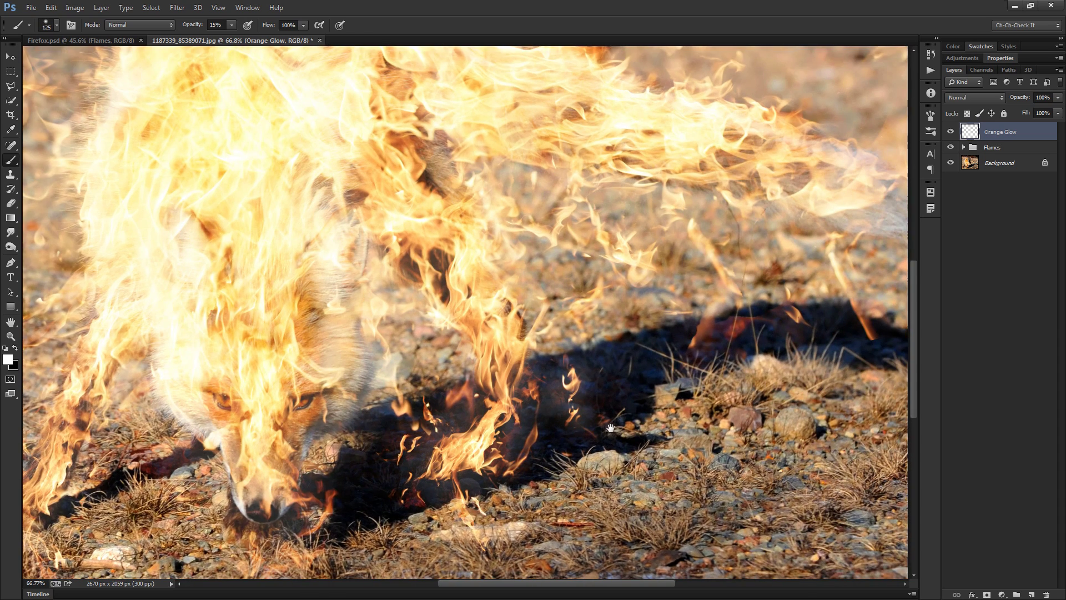
Paint over the loose flame wisps beneath the tail and above the shadow with a 100 px brush.
{"action": "key", "text": "bracketleft"}
{"action": "key", "text": "bracketleft"}
{"action": "scroll", "coordinate": [701, 333], "scroll_direction": "up", "scroll_amount": 1}
{"action": "mouse_move", "coordinate": [700, 348]}
{"action": "left_mouse_down"}
{"action": "mouse_move", "coordinate": [726, 298]}
{"action": "mouse_move", "coordinate": [710, 233]}
{"action": "left_mouse_up"}
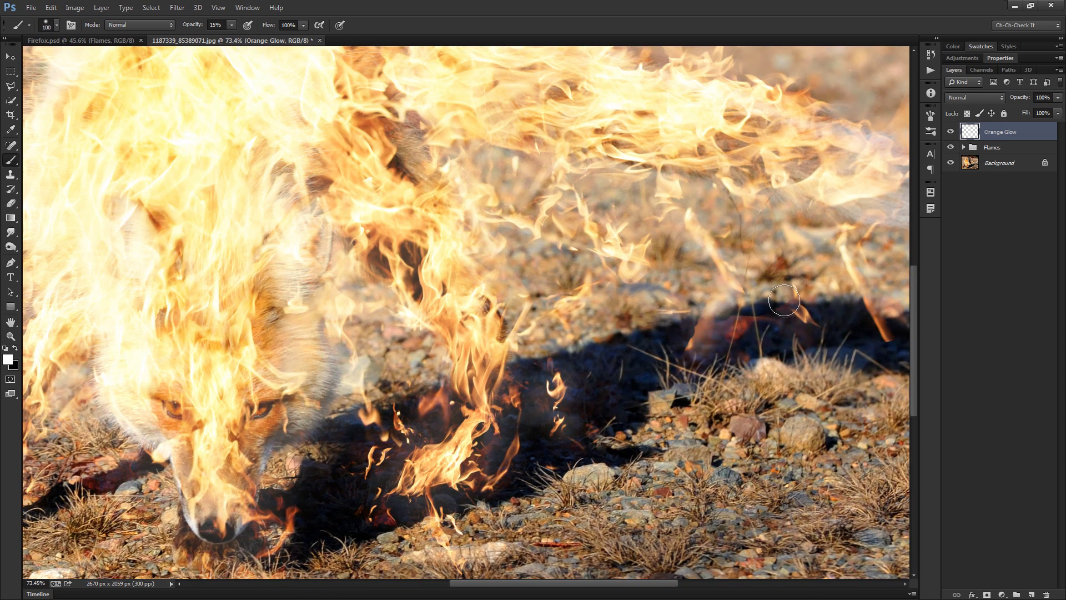
{"action": "left_click_drag", "start_coordinate": [784, 305], "coordinate": [815, 318]}
{"action": "left_click_drag", "start_coordinate": [886, 332], "coordinate": [861, 240]}
{"action": "left_click_drag", "start_coordinate": [814, 298], "coordinate": [651, 335]}
Paint white over the burning tail, the flames hanging below it and the hind leg with a brush of about 150 px.
{"action": "key", "text": "bracketright"}
{"action": "key", "text": "bracketright"}
{"action": "key", "text": "bracketright"}
{"action": "key", "text": "bracketright"}
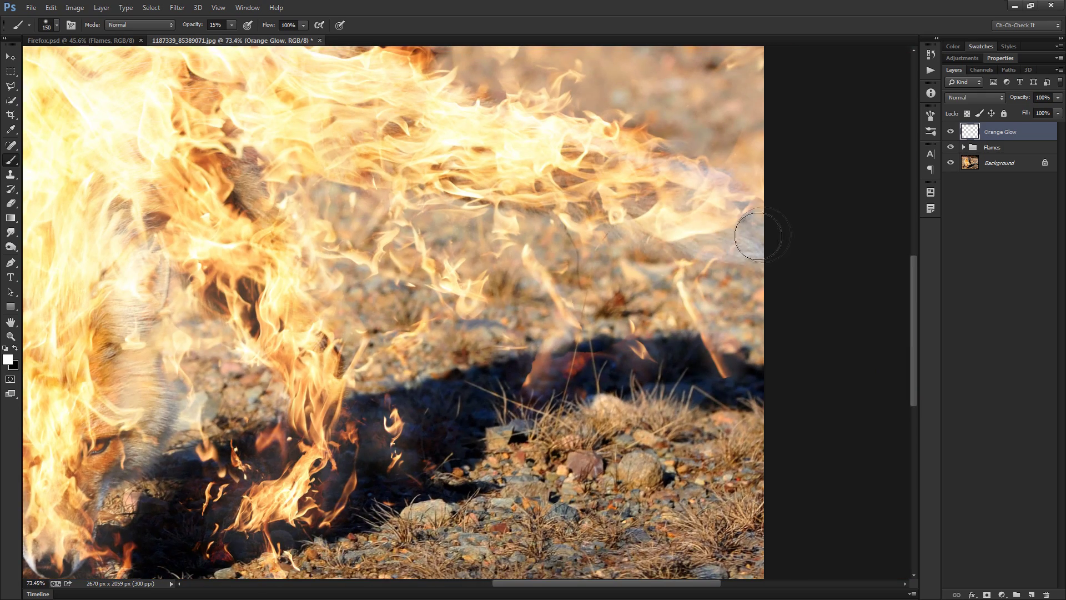
{"action": "key", "text": "bracketright"}
{"action": "left_click_drag", "start_coordinate": [389, 181], "coordinate": [624, 253]}
{"action": "key", "text": "bracketleft"}
{"action": "mouse_move", "coordinate": [461, 216]}
{"action": "left_mouse_down"}
{"action": "mouse_move", "coordinate": [495, 261]}
{"action": "mouse_move", "coordinate": [506, 301]}
{"action": "mouse_move", "coordinate": [460, 222]}
{"action": "left_mouse_up"}
{"action": "key", "text": "bracketright"}
{"action": "mouse_move", "coordinate": [485, 406]}
{"action": "left_mouse_down"}
{"action": "mouse_move", "coordinate": [428, 344]}
{"action": "mouse_move", "coordinate": [419, 295]}
{"action": "mouse_move", "coordinate": [362, 272]}
{"action": "mouse_move", "coordinate": [386, 320]}
{"action": "left_mouse_up"}
{"action": "mouse_move", "coordinate": [333, 367]}
{"action": "left_mouse_down"}
{"action": "mouse_move", "coordinate": [248, 374]}
{"action": "mouse_move", "coordinate": [179, 322]}
{"action": "mouse_move", "coordinate": [203, 293]}
{"action": "mouse_move", "coordinate": [182, 156]}
{"action": "left_mouse_up"}
Enlarge the brush and paint broad white strokes over the flames on the fox's body, back and tail.
{"action": "key", "text": "bracketright"}
{"action": "key", "text": "bracketright"}
{"action": "key", "text": "bracketright"}
{"action": "mouse_move", "coordinate": [127, 410]}
{"action": "left_mouse_down"}
{"action": "mouse_move", "coordinate": [423, 456]}
{"action": "mouse_move", "coordinate": [445, 405]}
{"action": "mouse_move", "coordinate": [478, 156]}
{"action": "left_mouse_up"}
{"action": "left_click_drag", "start_coordinate": [456, 219], "coordinate": [421, 350]}
{"action": "mouse_move", "coordinate": [432, 260]}
{"action": "left_mouse_down"}
{"action": "mouse_move", "coordinate": [561, 204]}
{"action": "mouse_move", "coordinate": [547, 202]}
{"action": "mouse_move", "coordinate": [690, 215]}
{"action": "mouse_move", "coordinate": [372, 210]}
{"action": "left_mouse_up"}
{"action": "mouse_move", "coordinate": [381, 121]}
{"action": "left_mouse_down"}
{"action": "mouse_move", "coordinate": [490, 218]}
{"action": "mouse_move", "coordinate": [550, 245]}
{"action": "mouse_move", "coordinate": [590, 316]}
{"action": "mouse_move", "coordinate": [705, 338]}
{"action": "mouse_move", "coordinate": [759, 368]}
{"action": "left_mouse_up"}
Reduce the brush to 80 px and touch up the small stray flames above the tail.
{"action": "key", "text": "bracketleft"}
{"action": "key", "text": "bracketleft"}
{"action": "key", "text": "bracketleft"}
{"action": "key", "text": "bracketleft"}
{"action": "key", "text": "bracketleft"}
{"action": "key", "text": "bracketleft"}
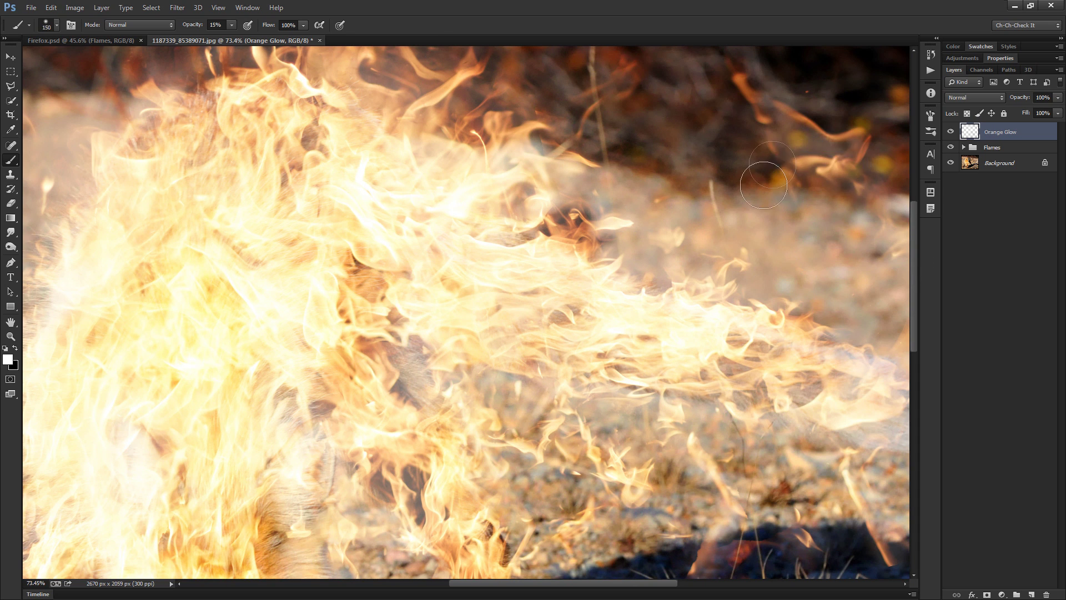
{"action": "key", "text": "bracketleft"}
{"action": "key", "text": "bracketleft"}
{"action": "key", "text": "bracketleft"}
{"action": "key", "text": "bracketleft"}
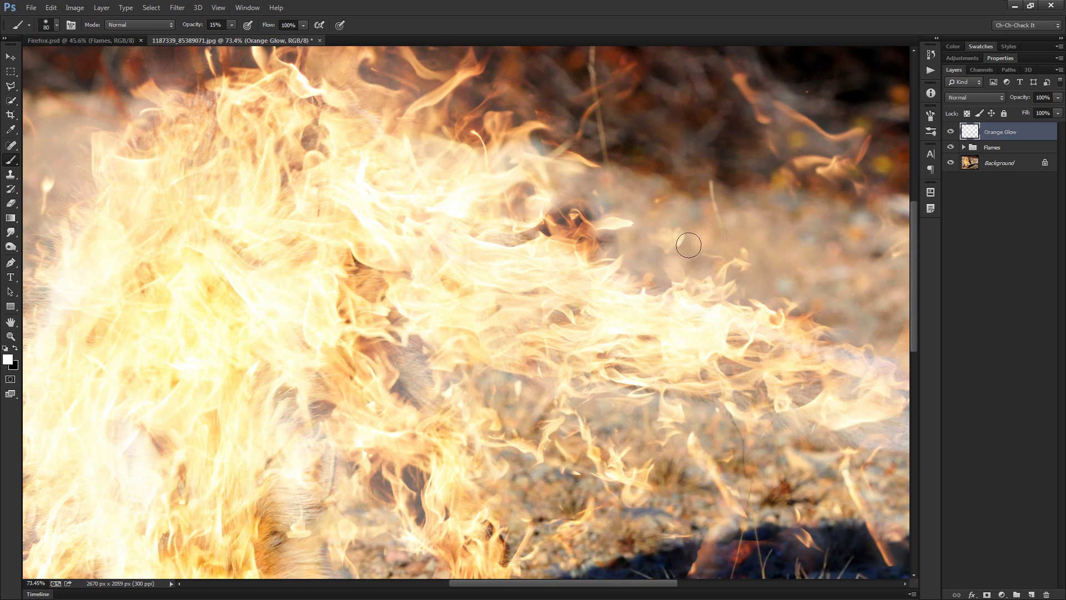
{"action": "key", "text": "ctrl+0"}
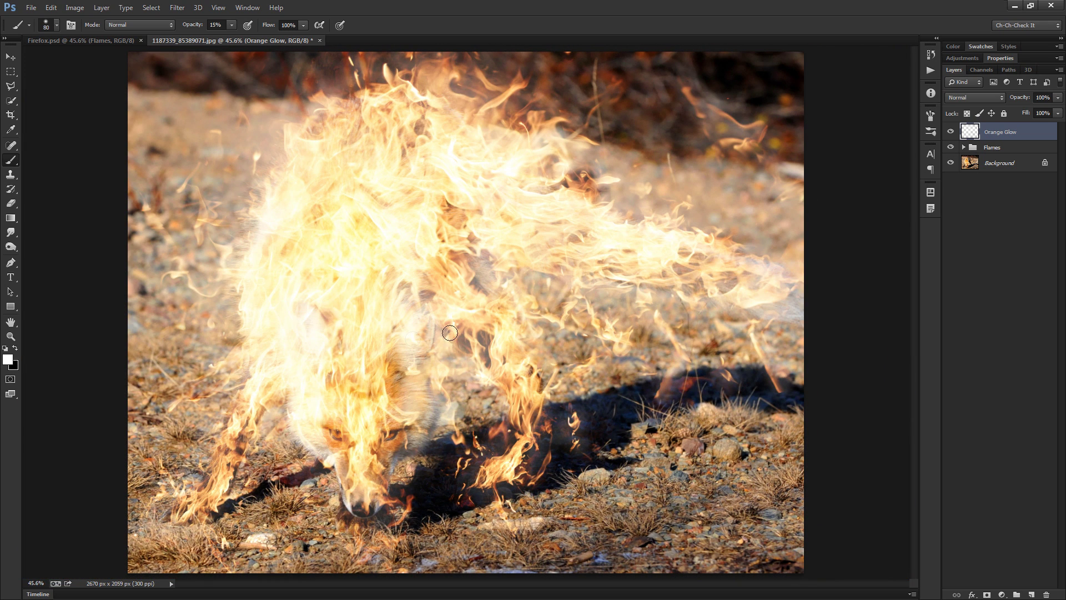
Set the Orange Glow layer's fill opacity to 0% in its blending options.
{"action": "double_click", "coordinate": [970, 132]}
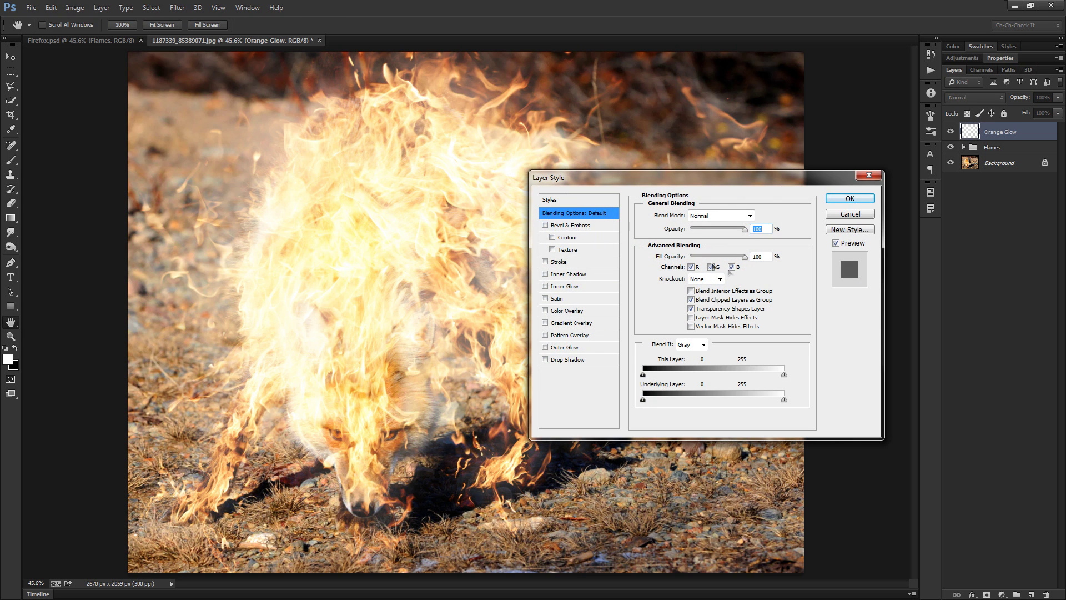
{"action": "left_click_drag", "start_coordinate": [746, 259], "coordinate": [687, 258]}
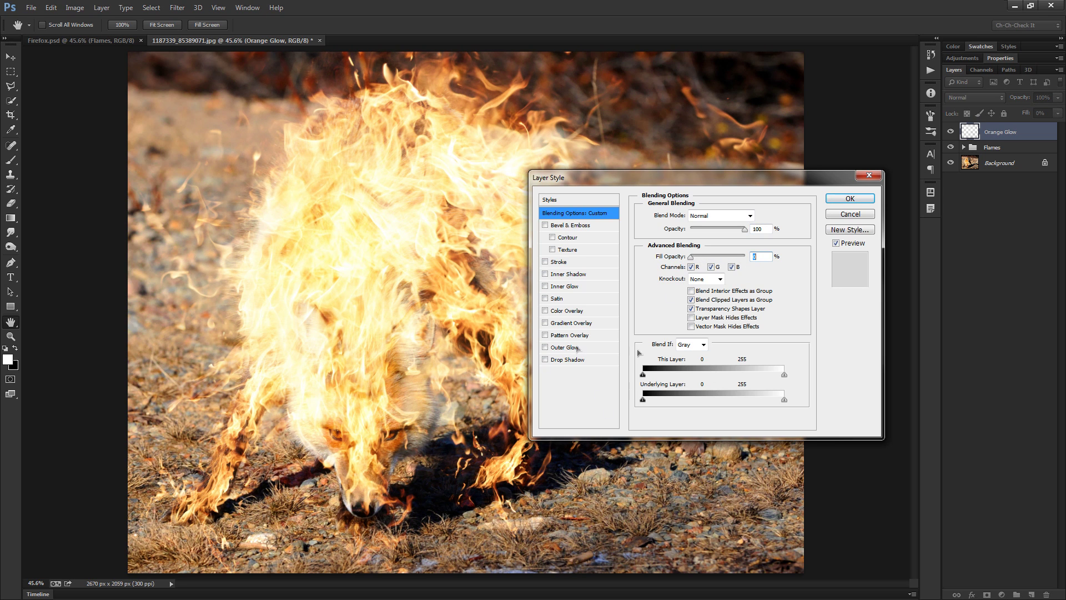
{"action": "left_click_drag", "start_coordinate": [666, 176], "coordinate": [684, 163]}
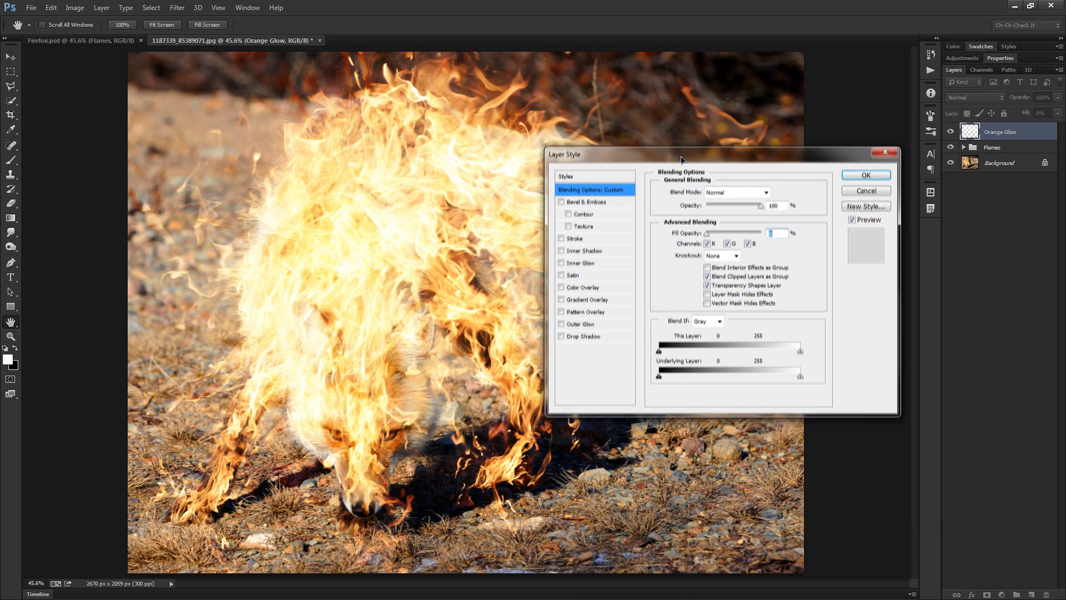
Add a Color Overlay to the Orange Glow layer in orange ff9000.
{"action": "left_click", "coordinate": [587, 290]}
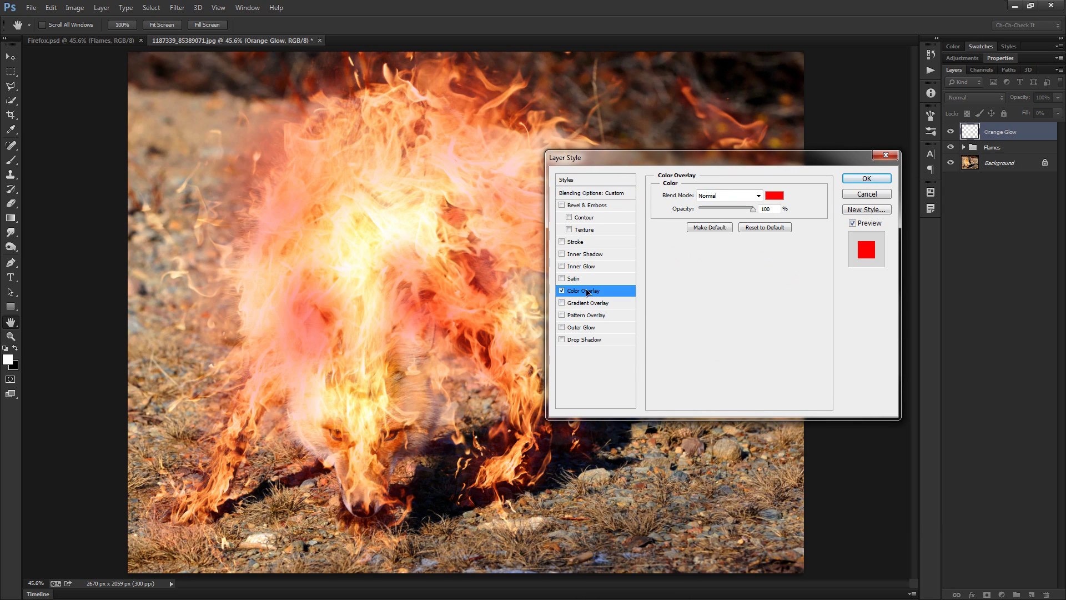
{"action": "left_click", "coordinate": [774, 195]}
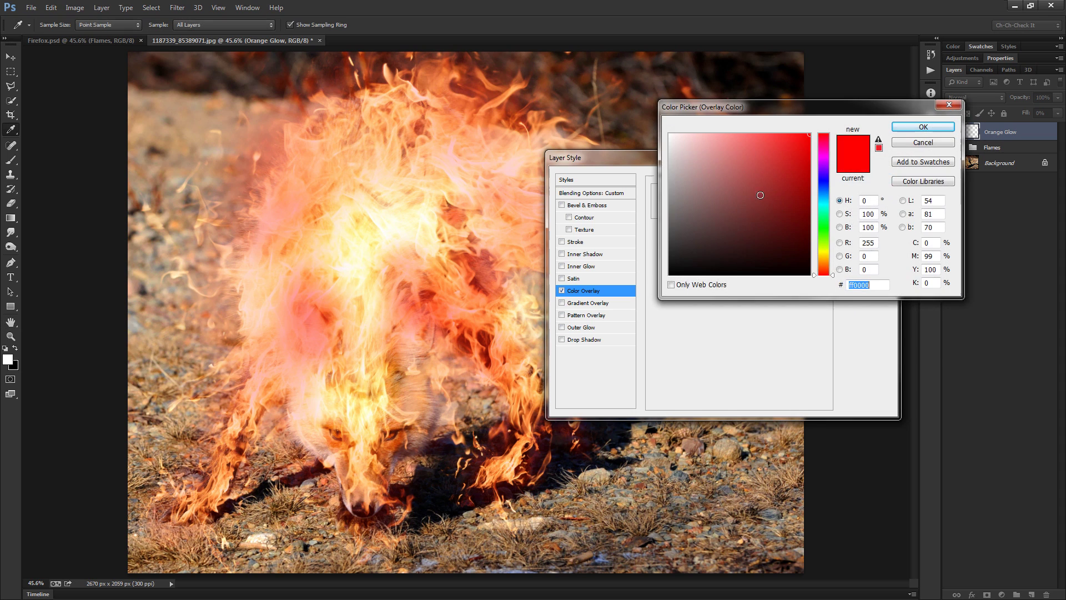
{"action": "left_click", "coordinate": [824, 272]}
{"action": "left_click_drag", "start_coordinate": [823, 272], "coordinate": [826, 264]}
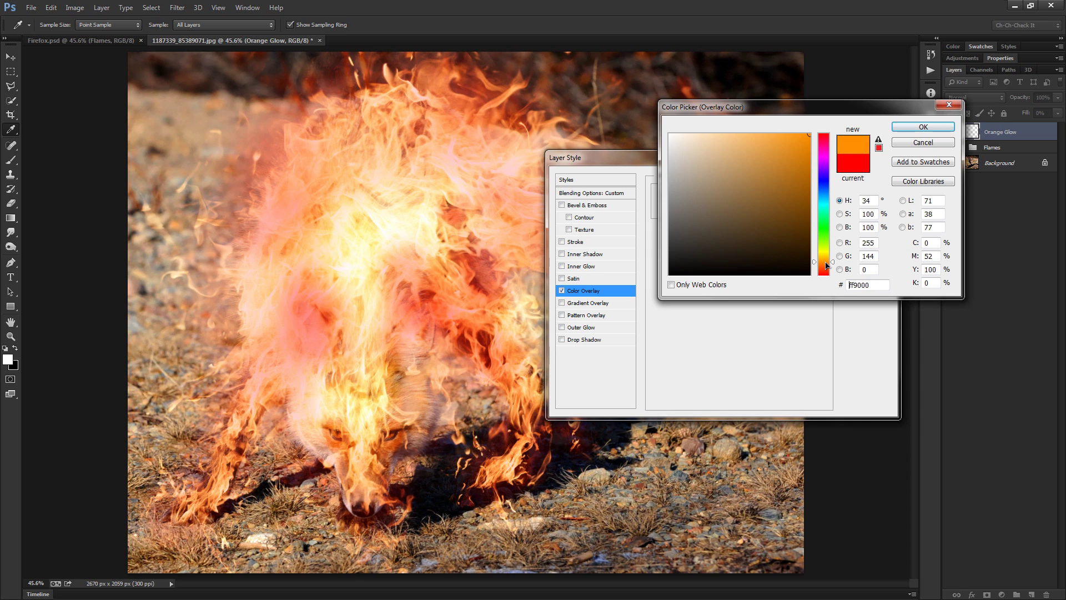
{"action": "left_click", "coordinate": [923, 127]}
Set the Color Overlay's blend mode to Linear Dodge (Add), lower its opacity to about 63%, and apply the layer style.
{"action": "left_click", "coordinate": [745, 197]}
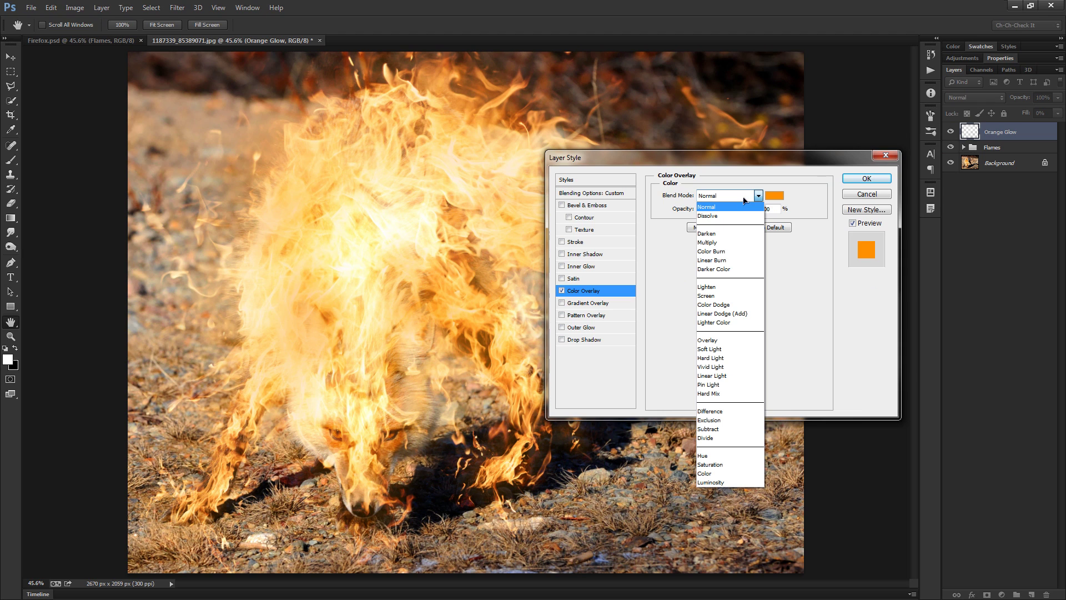
{"action": "left_click", "coordinate": [741, 314]}
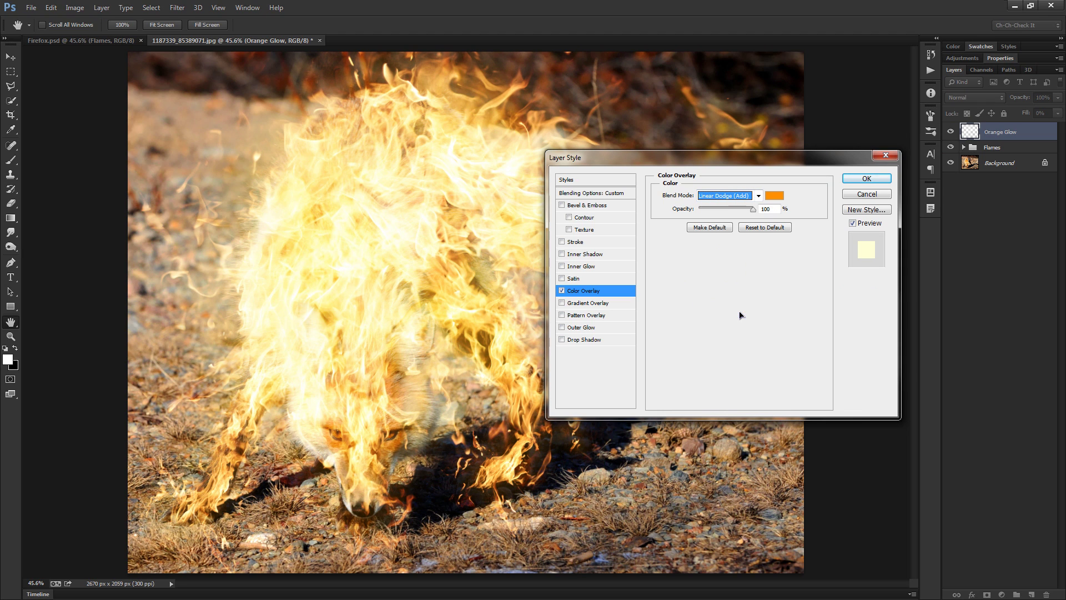
{"action": "left_click_drag", "start_coordinate": [751, 212], "coordinate": [749, 212]}
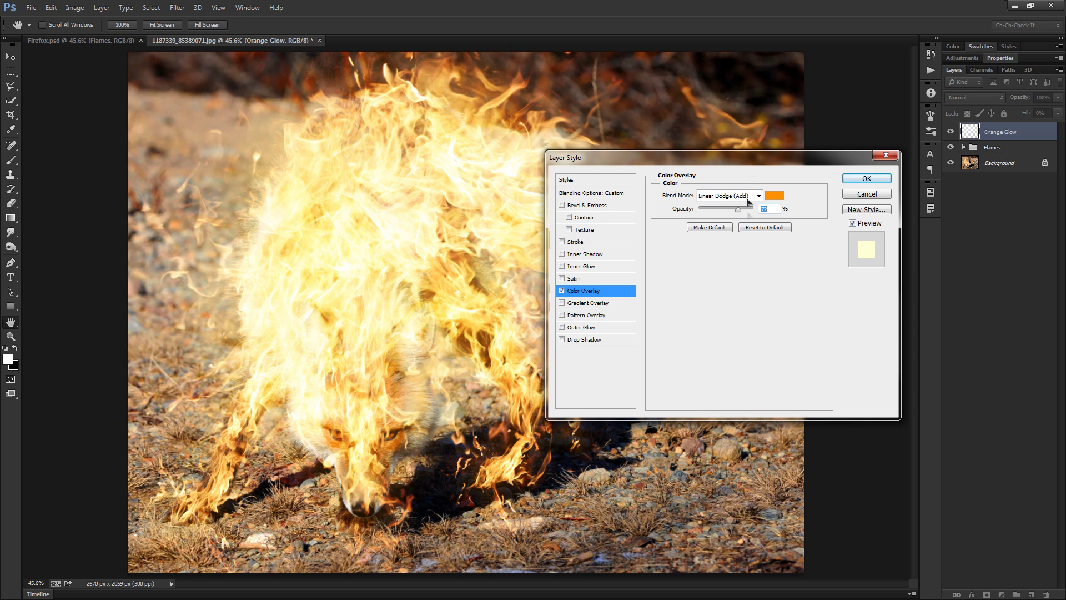
{"action": "left_click_drag", "start_coordinate": [738, 168], "coordinate": [689, 180]}
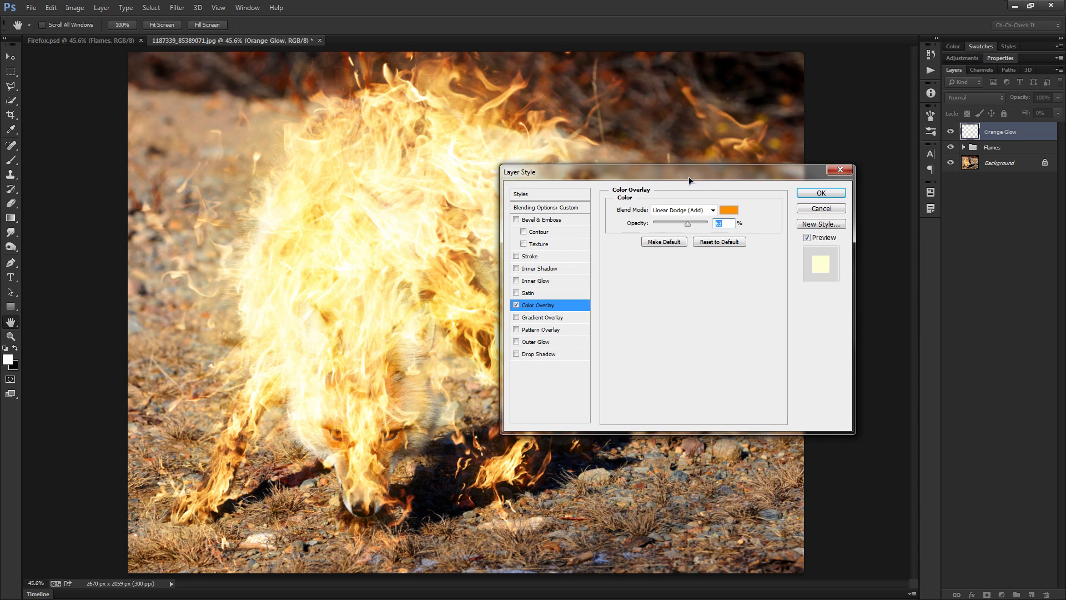
{"action": "left_click", "coordinate": [827, 195]}
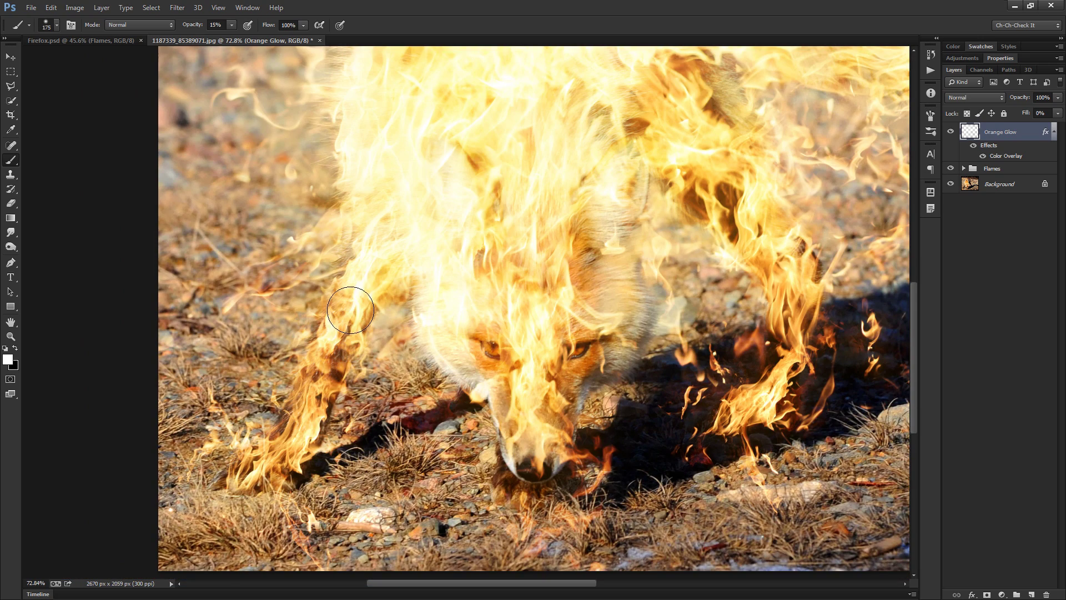
Paint glow over the flames on the fox's outstretched front leg with a 175 px brush, then enlarge the brush to 500 px.
{"action": "mouse_move", "coordinate": [350, 310]}
{"action": "left_mouse_down"}
{"action": "mouse_move", "coordinate": [264, 454]}
{"action": "mouse_move", "coordinate": [294, 411]}
{"action": "mouse_move", "coordinate": [223, 466]}
{"action": "left_mouse_up"}
{"action": "left_click_drag", "start_coordinate": [330, 459], "coordinate": [257, 445]}
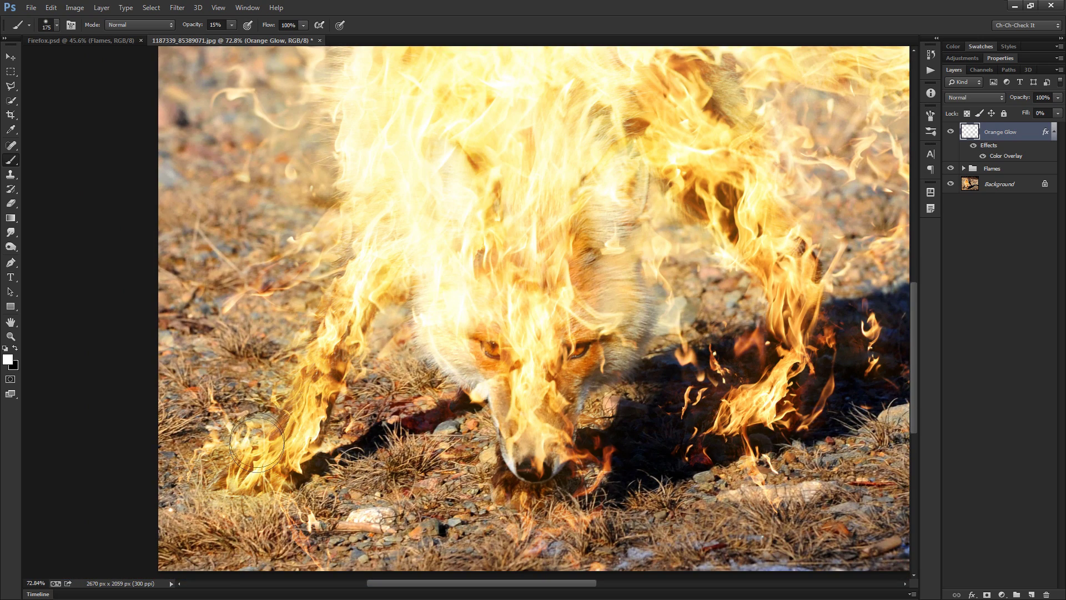
{"action": "left_click_drag", "start_coordinate": [272, 388], "coordinate": [294, 308]}
{"action": "key", "text": "bracketright"}
{"action": "key", "text": "bracketright"}
{"action": "key", "text": "bracketright"}
{"action": "key", "text": "bracketright"}
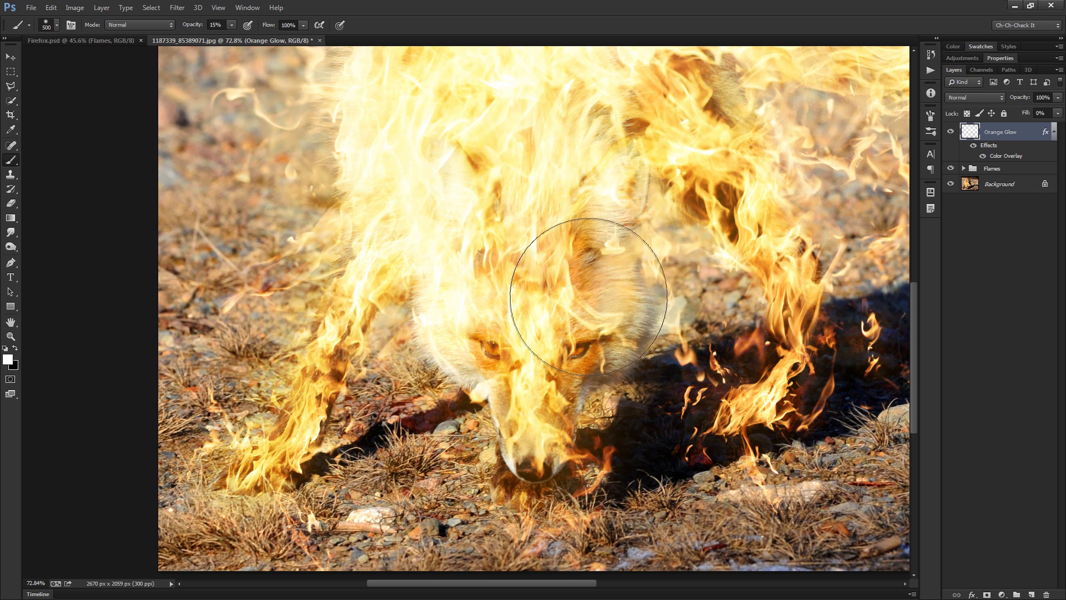
Change the Orange Glow layer's Color Overlay colour to a deeper orange, ff7200.
{"action": "double_click", "coordinate": [1012, 157]}
{"action": "left_click", "coordinate": [730, 210]}
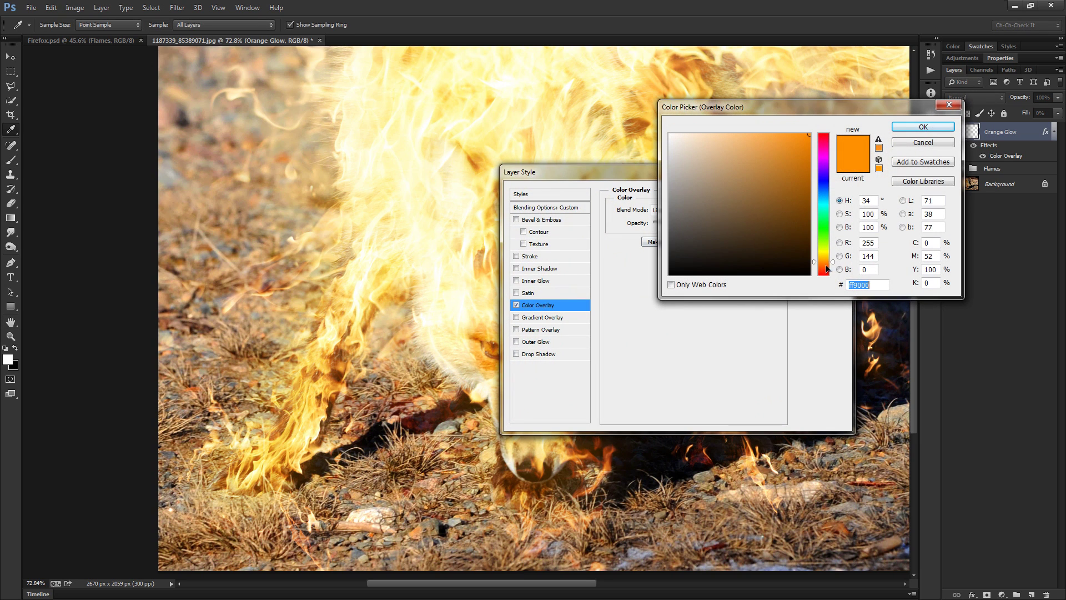
{"action": "left_click", "coordinate": [825, 265]}
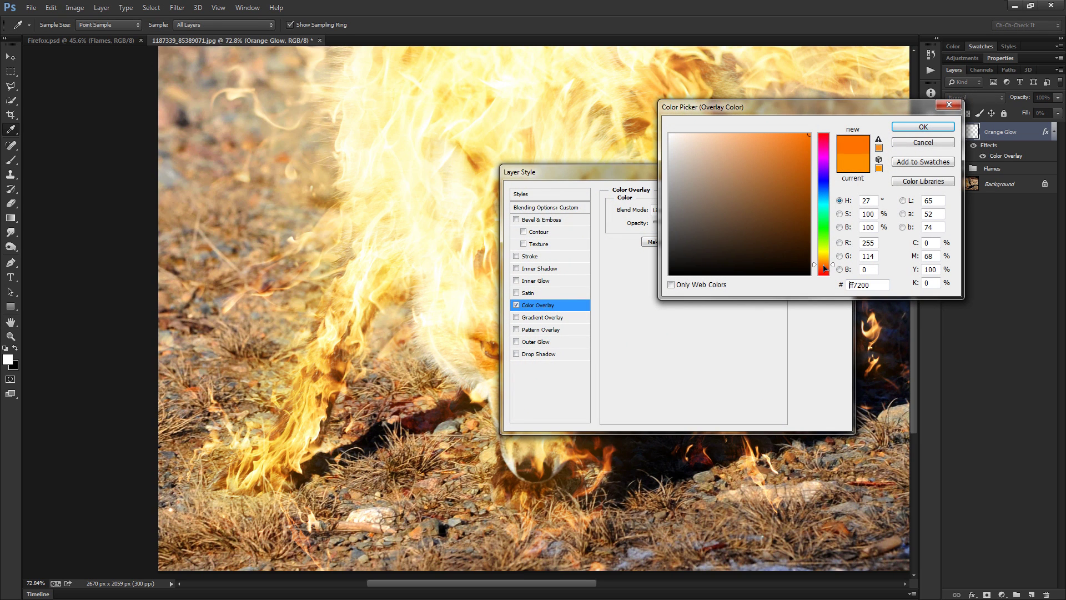
{"action": "left_click", "coordinate": [922, 127]}
Paint glow around the fox's head and over the hind leg's flames, reducing the brush size for the leg.
{"action": "scroll", "coordinate": [744, 259], "scroll_direction": "down", "scroll_amount": 4}
{"action": "scroll", "coordinate": [690, 309], "scroll_direction": "up", "scroll_amount": 3}
{"action": "left_click_drag", "start_coordinate": [689, 357], "coordinate": [419, 400]}
{"action": "key", "text": "["}
{"action": "key", "text": "bracketleft"}
{"action": "key", "text": "bracketleft"}
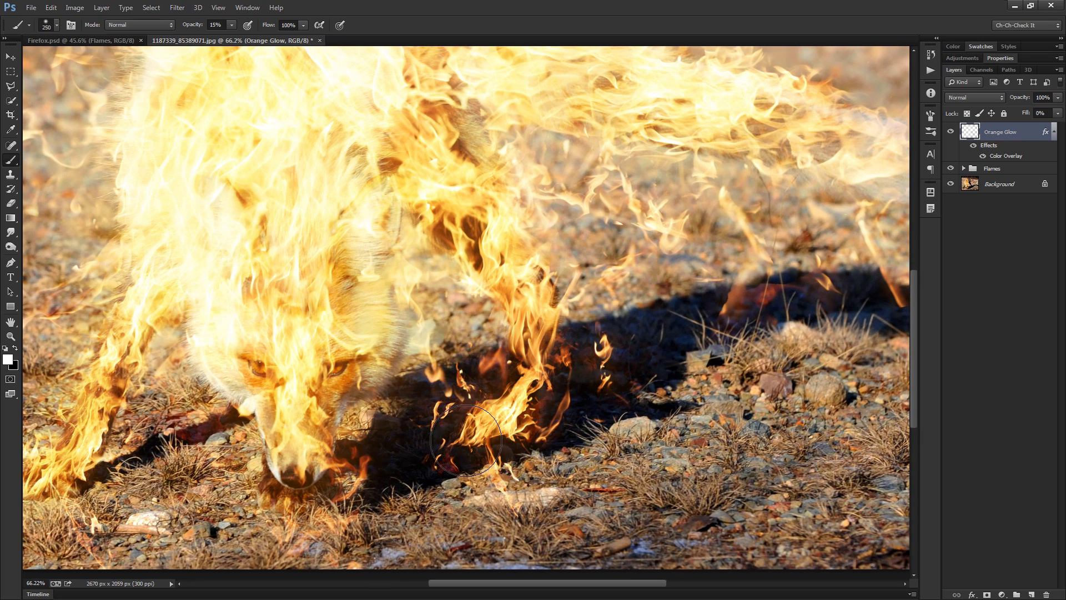
{"action": "left_click", "coordinate": [527, 375]}
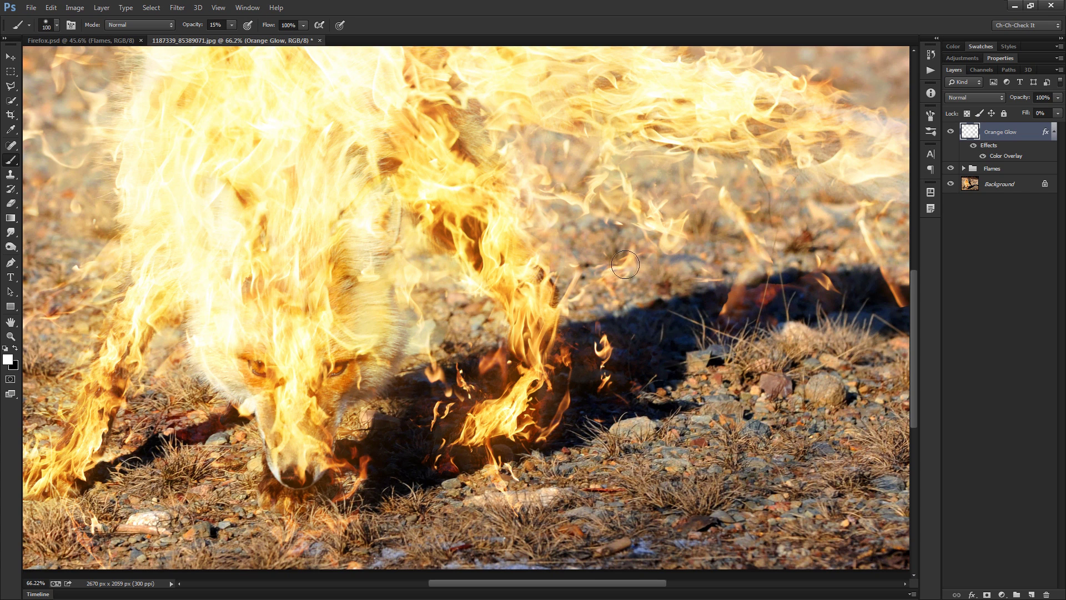
Paint glow along the burning tail with an 80 px brush, enlarging the brush to 250 px toward the hindquarters.
{"action": "scroll", "coordinate": [694, 376], "scroll_direction": "down", "scroll_amount": 1}
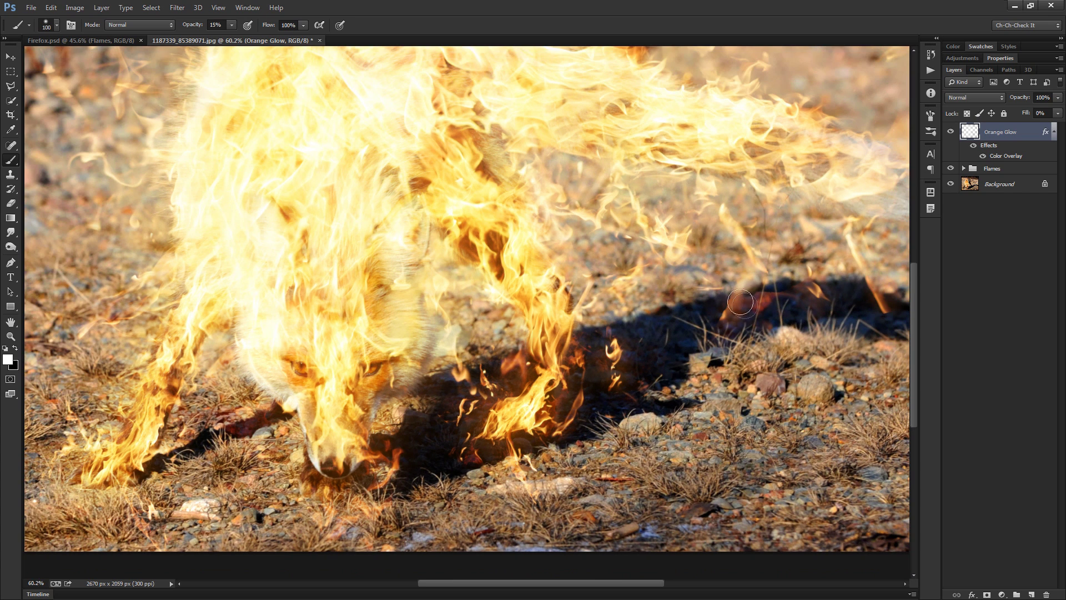
{"action": "scroll", "coordinate": [666, 278], "scroll_direction": "up", "scroll_amount": 5}
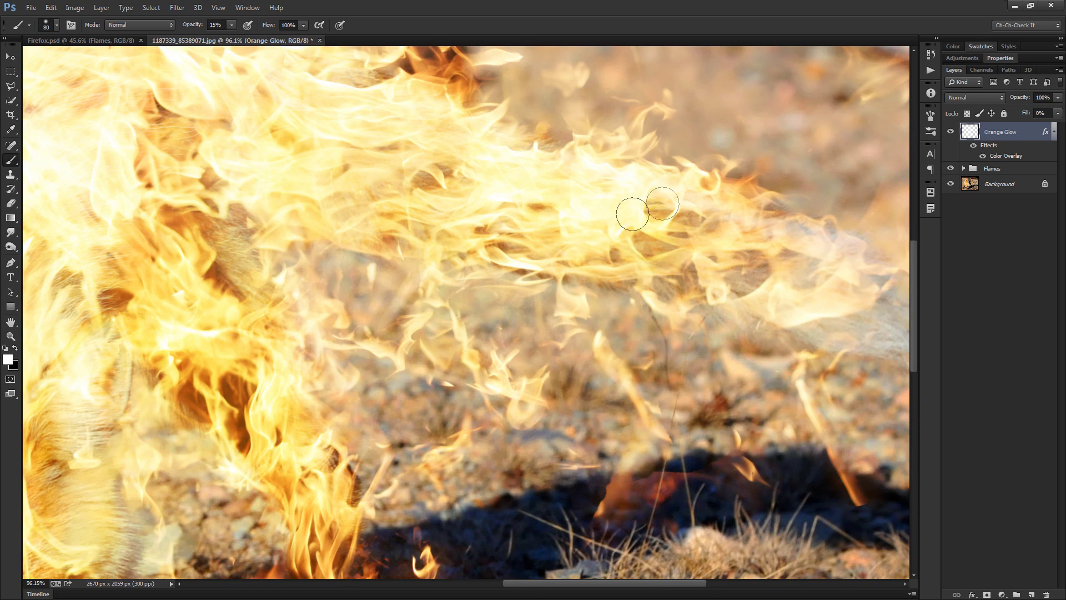
{"action": "key", "text": "bracketright"}
{"action": "key", "text": "bracketright"}
{"action": "key", "text": "bracketright"}
{"action": "key", "text": "bracketright"}
{"action": "key", "text": "bracketright"}
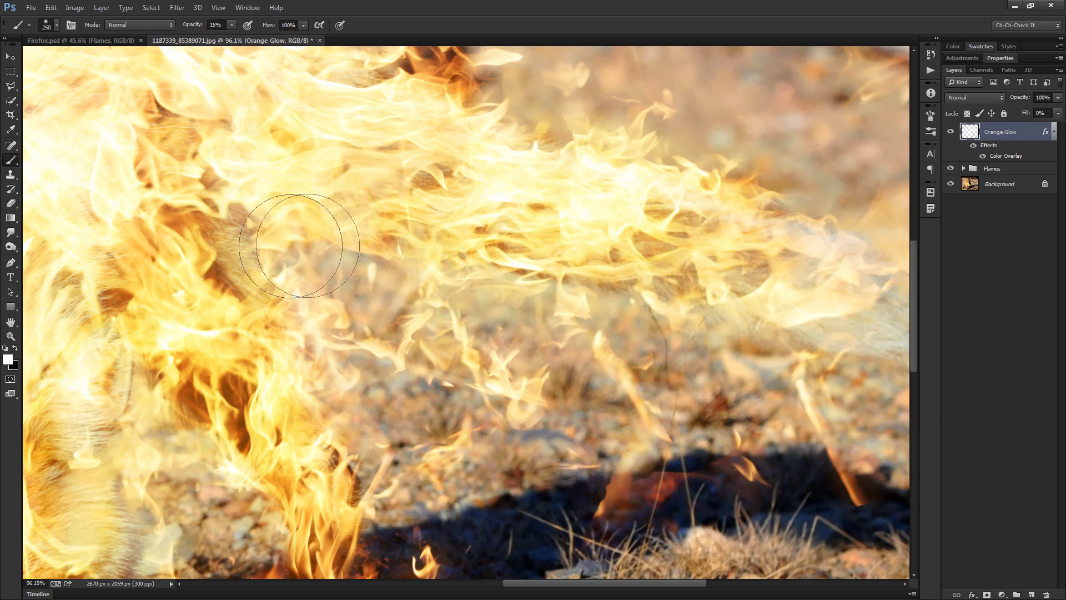
Paint broad glow strokes over the fox's body and surrounding flames with a brush of up to 400 px.
{"action": "scroll", "coordinate": [461, 193], "scroll_direction": "down", "scroll_amount": 3}
{"action": "left_click_drag", "start_coordinate": [533, 175], "coordinate": [719, 405]}
{"action": "key", "text": "bracketright"}
{"action": "key", "text": "bracketright"}
{"action": "mouse_move", "coordinate": [632, 339]}
{"action": "left_mouse_down"}
{"action": "mouse_move", "coordinate": [506, 329]}
{"action": "mouse_move", "coordinate": [417, 241]}
{"action": "mouse_move", "coordinate": [283, 194]}
{"action": "mouse_move", "coordinate": [226, 258]}
{"action": "left_mouse_up"}
{"action": "scroll", "coordinate": [226, 258], "scroll_direction": "down", "scroll_amount": 3}
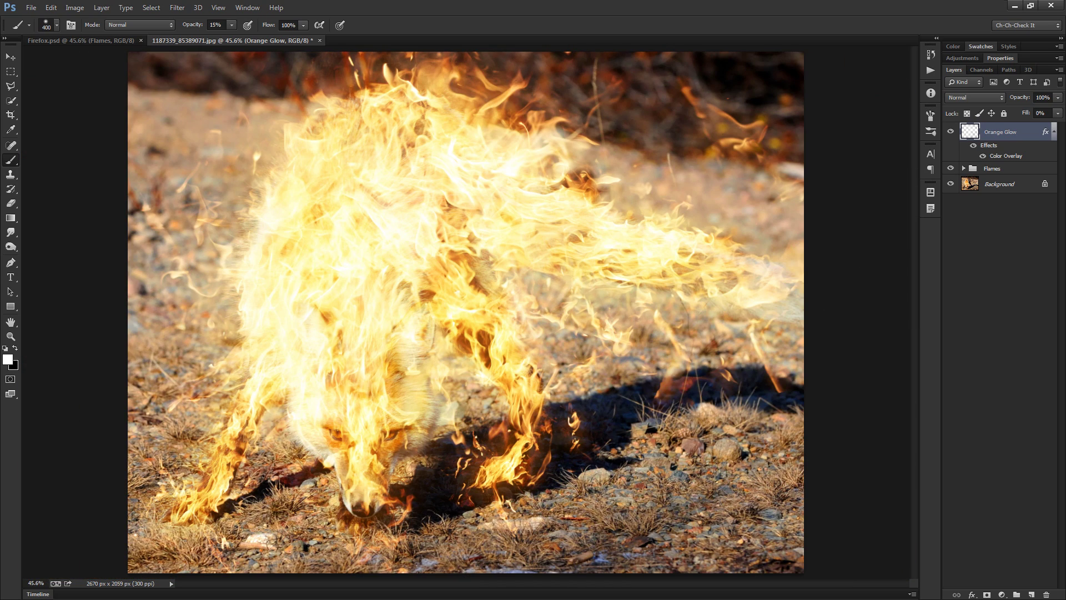
Toggle the Orange Glow layer's visibility to compare the image with and without the glow.
{"action": "left_click", "coordinate": [952, 131]}
{"action": "left_click", "coordinate": [951, 131]}
{"action": "left_click", "coordinate": [951, 132]}
{"action": "left_click", "coordinate": [950, 131]}
{"action": "left_click", "coordinate": [951, 131]}
{"action": "left_click", "coordinate": [950, 132]}
Duplicate the Background layer and choose the Burn tool.
{"action": "left_click", "coordinate": [995, 186]}
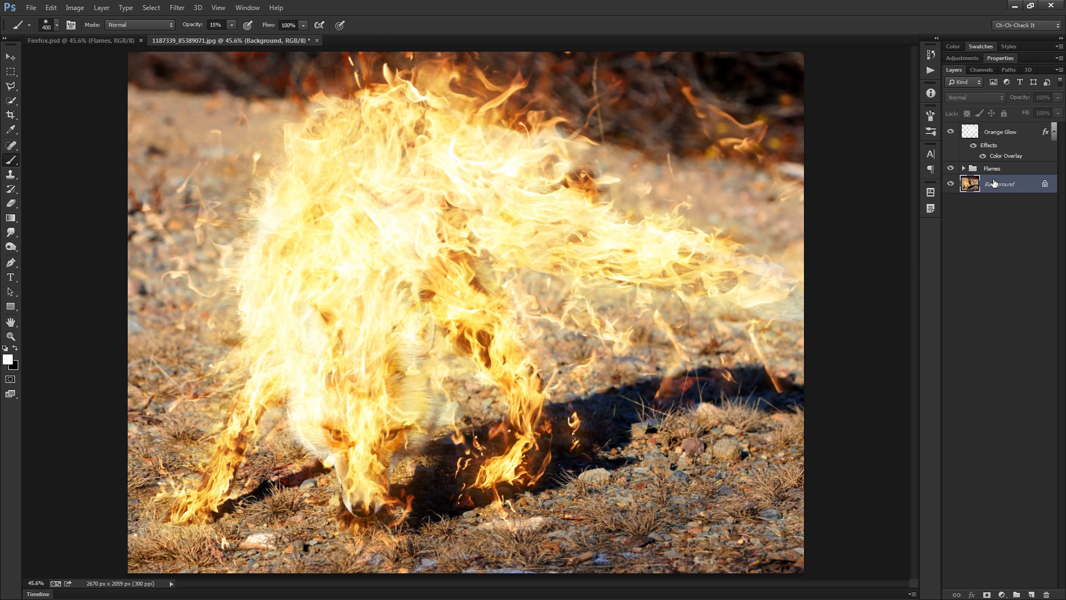
{"action": "key", "text": "ctrl+j"}
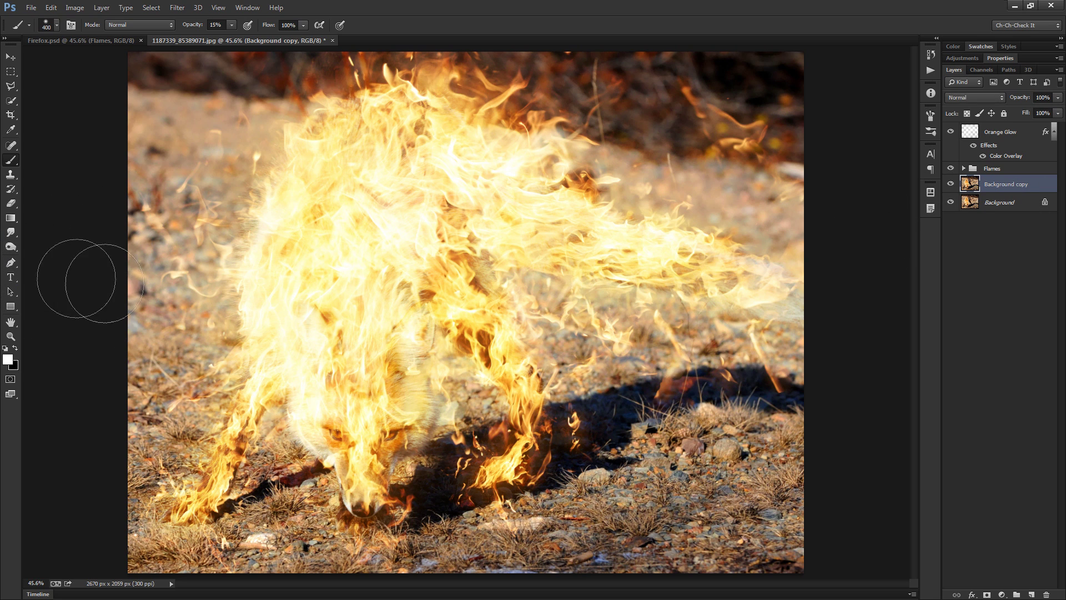
{"action": "left_click_drag", "start_coordinate": [8, 249], "coordinate": [49, 259]}
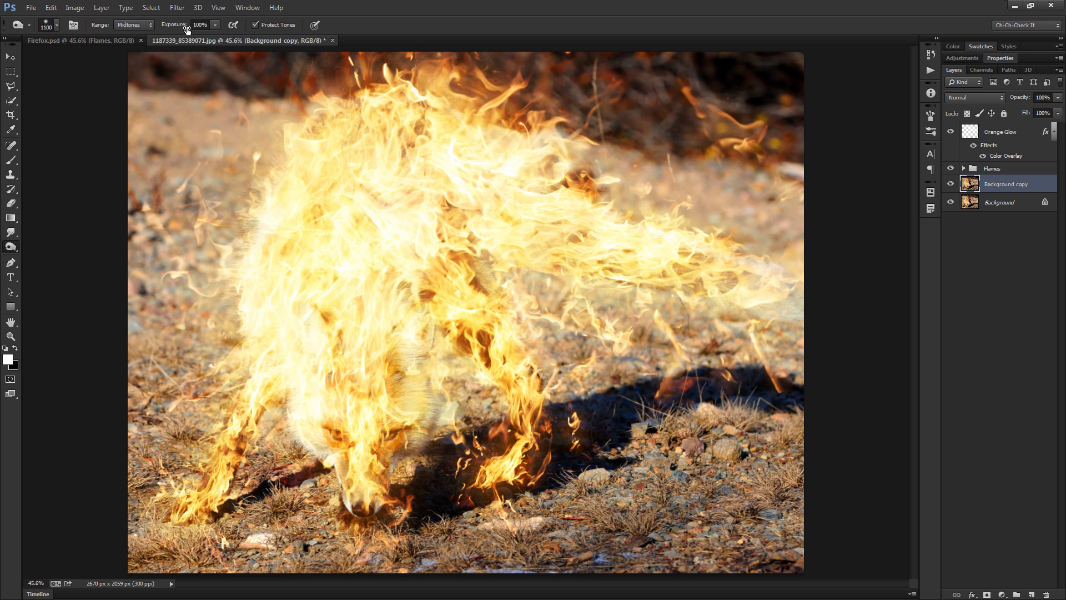
Burn the outer edges and ground of the Background copy using Midtones at 100% exposure, reducing the brush to 600 px.
{"action": "scroll", "coordinate": [645, 329], "scroll_direction": "down", "scroll_amount": 1}
{"action": "key", "text": "bracketleft"}
{"action": "key", "text": "bracketleft"}
{"action": "key", "text": "bracketleft"}
{"action": "key", "text": "bracketleft"}
{"action": "key", "text": "bracketleft"}
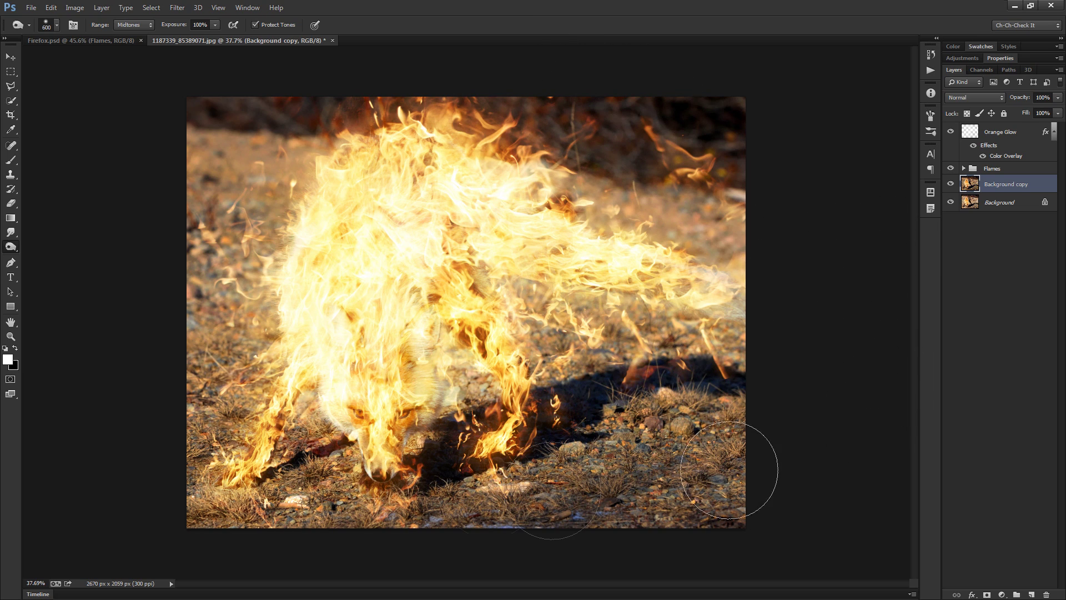
Burn the ground and shadow around the fox's legs on the Background copy with a smaller brush of about 400 px.
{"action": "scroll", "coordinate": [470, 391], "scroll_direction": "up", "scroll_amount": 5}
{"action": "key", "text": "bracketleft"}
{"action": "key", "text": "bracketleft"}
{"action": "key", "text": "bracketleft"}
{"action": "key", "text": "bracketright"}
{"action": "mouse_move", "coordinate": [452, 350]}
{"action": "left_mouse_down"}
{"action": "mouse_move", "coordinate": [453, 409]}
{"action": "mouse_move", "coordinate": [468, 381]}
{"action": "mouse_move", "coordinate": [430, 408]}
{"action": "mouse_move", "coordinate": [448, 476]}
{"action": "left_mouse_up"}
{"action": "scroll", "coordinate": [696, 407], "scroll_direction": "down", "scroll_amount": 3}
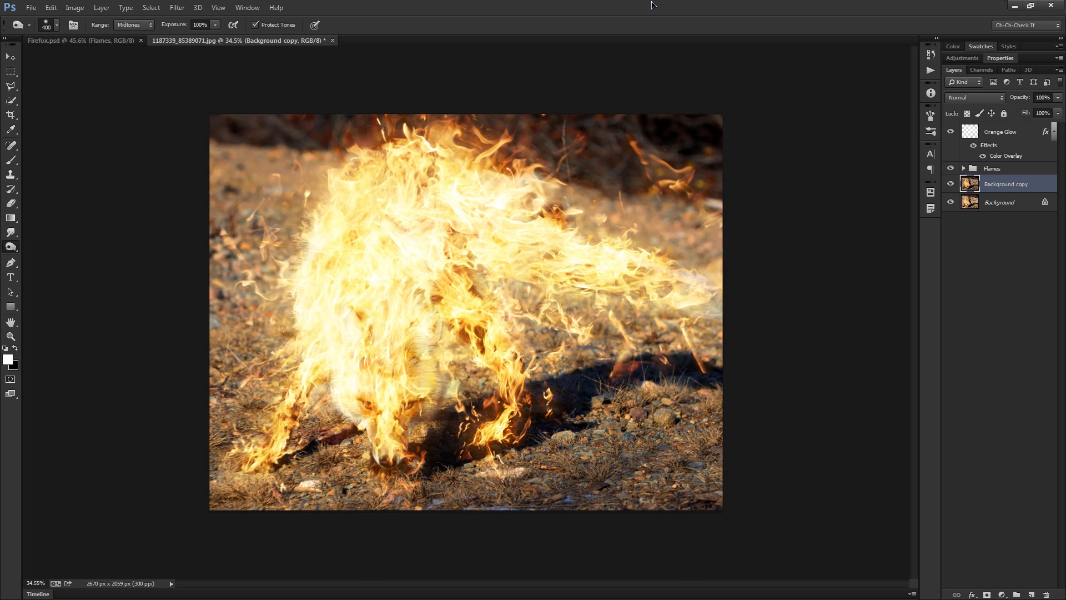
{"action": "key", "text": "ctrl+0"}
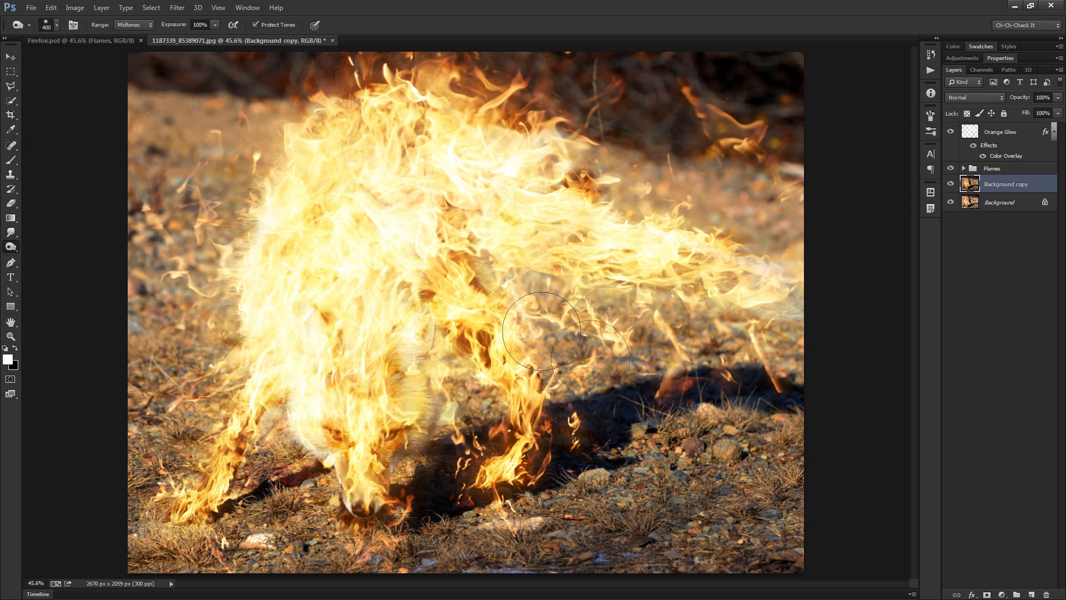
Burn the outer edges of the Background copy darker with the brush enlarged to 1300 px.
{"action": "scroll", "coordinate": [527, 401], "scroll_direction": "down", "scroll_amount": 1}
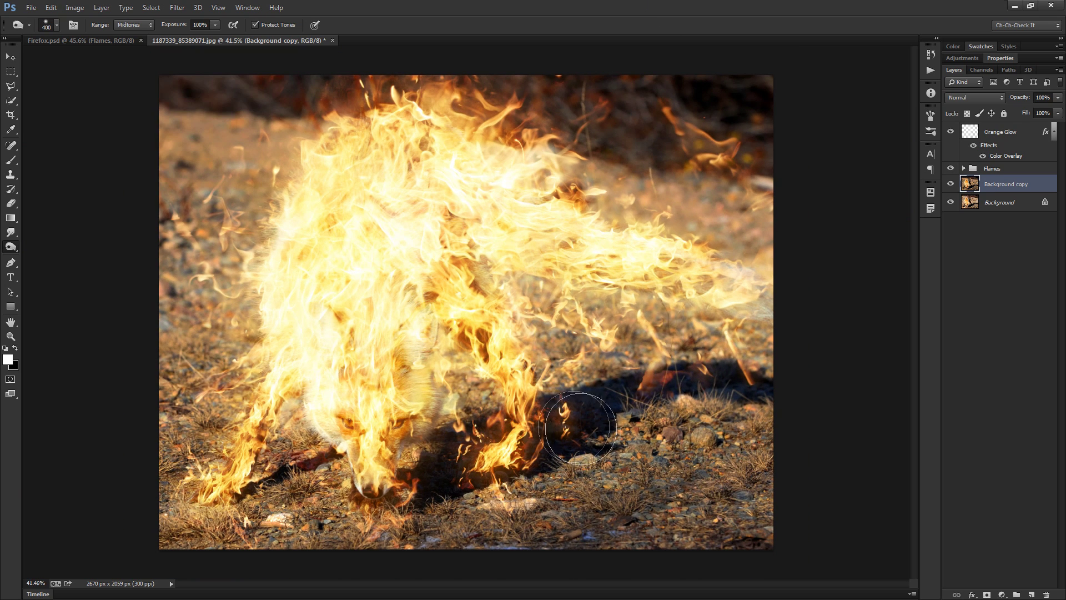
{"action": "scroll", "coordinate": [777, 461], "scroll_direction": "down", "scroll_amount": 4}
{"action": "key", "text": "bracketright"}
{"action": "key", "text": "bracketright"}
{"action": "key", "text": "bracketright"}
{"action": "key", "text": "bracketright"}
{"action": "key", "text": "bracketright"}
{"action": "key", "text": "bracketright"}
{"action": "key", "text": "bracketright"}
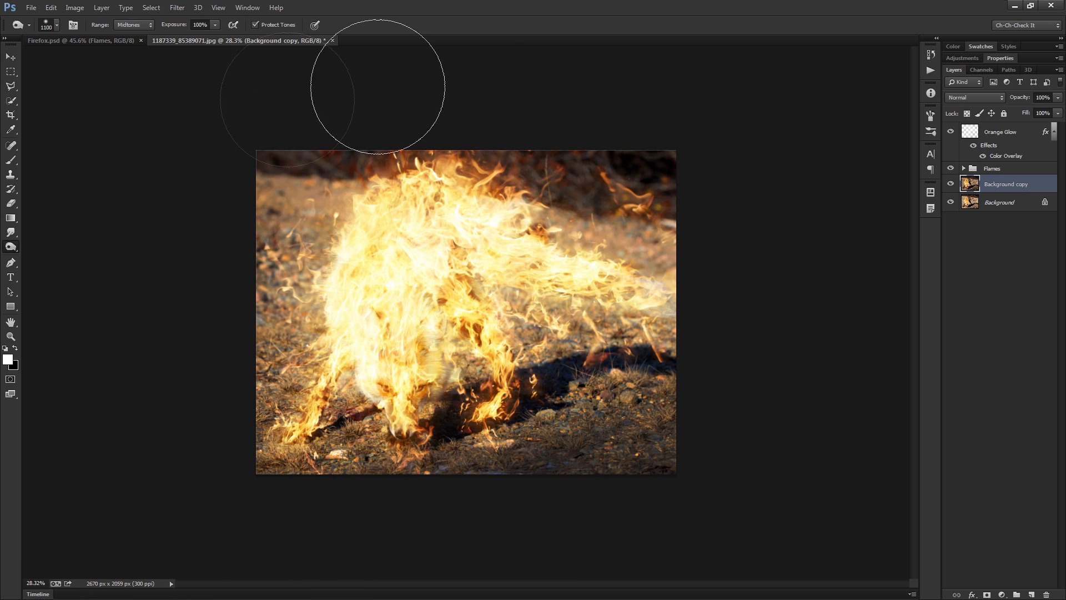
{"action": "key", "text": "bracketright"}
{"action": "key", "text": "bracketright"}
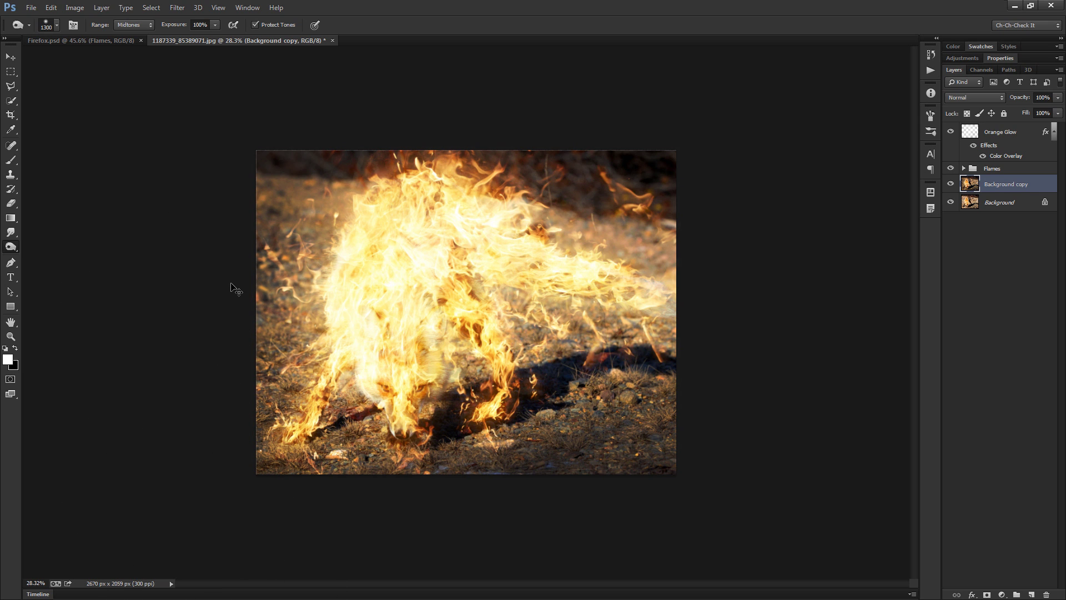
{"action": "key", "text": "ctrl+0"}
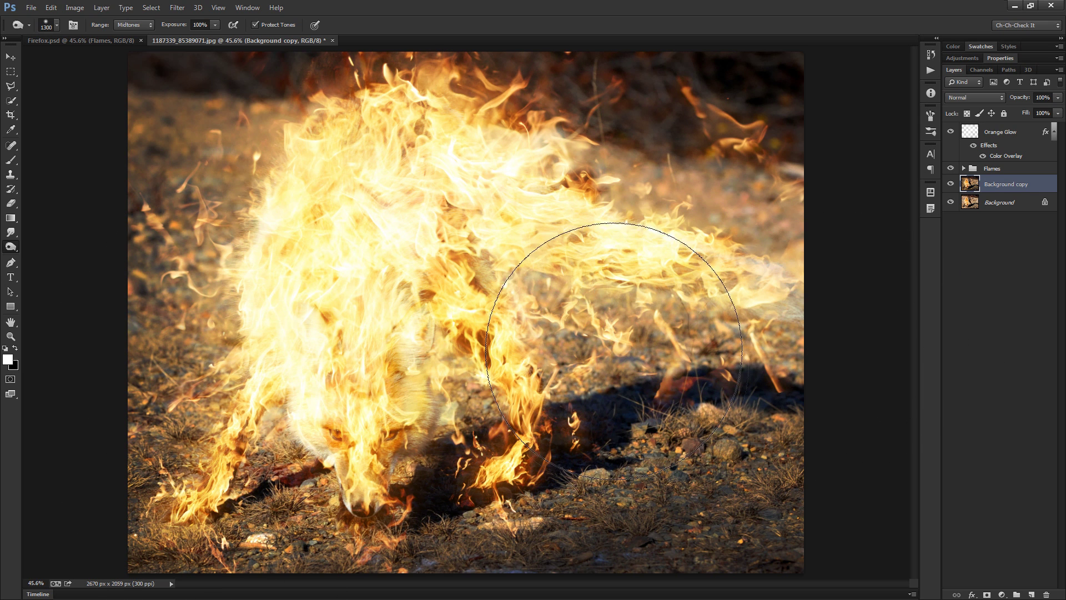
{"action": "left_click_drag", "start_coordinate": [613, 351], "coordinate": [660, 383]}
{"action": "key", "text": "ctrl+z"}
{"action": "key", "text": "ctrl+z"}
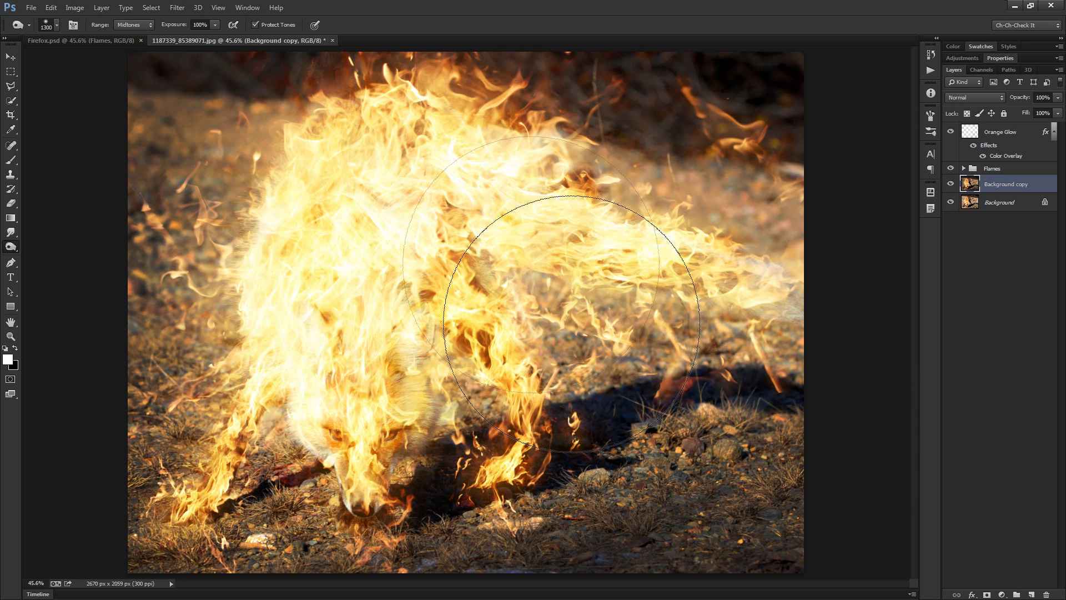
Add a Curves adjustment layer above Background copy and bend the RGB curve down to input 147, output 106.
{"action": "left_click", "coordinate": [963, 59]}
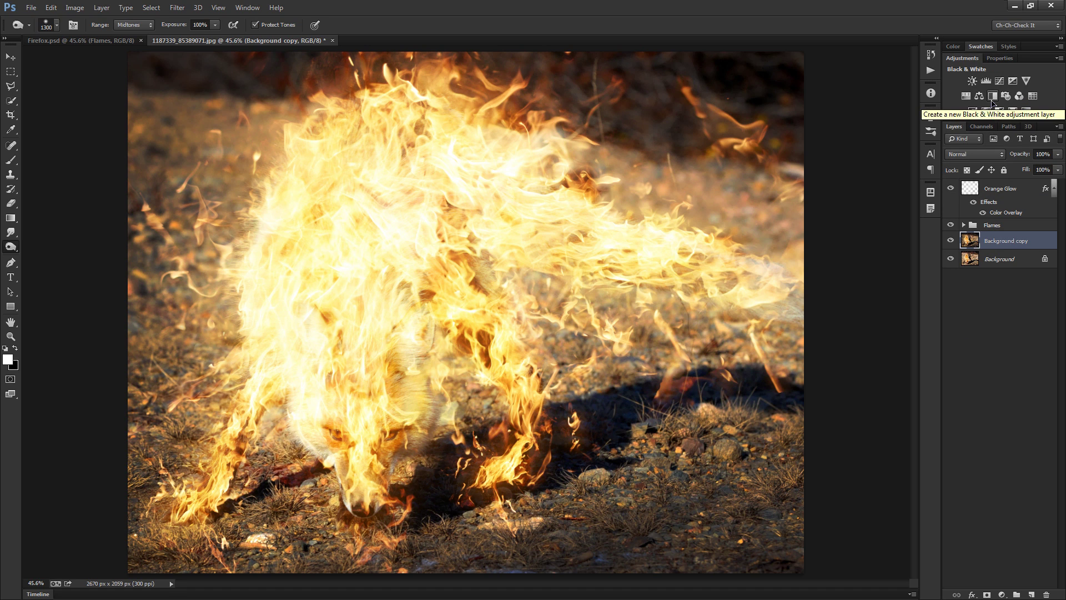
{"action": "left_click", "coordinate": [999, 80]}
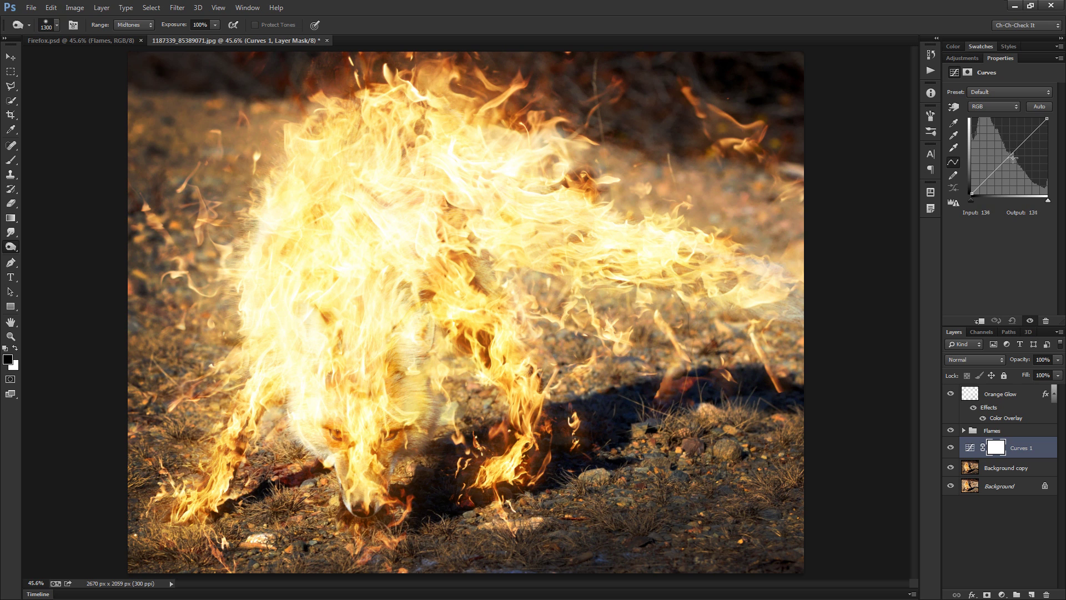
{"action": "left_click_drag", "start_coordinate": [1011, 158], "coordinate": [1015, 165]}
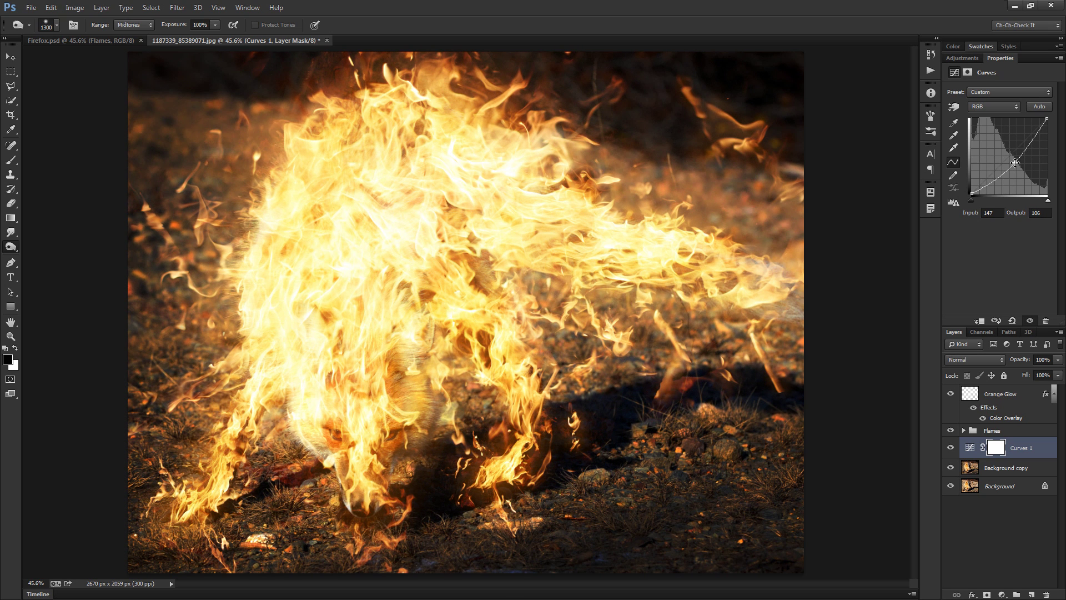
{"action": "mouse_move", "coordinate": [398, 243]}
{"action": "left_mouse_down"}
{"action": "mouse_move", "coordinate": [378, 394]}
{"action": "mouse_move", "coordinate": [558, 387]}
{"action": "mouse_move", "coordinate": [621, 365]}
{"action": "left_mouse_up"}
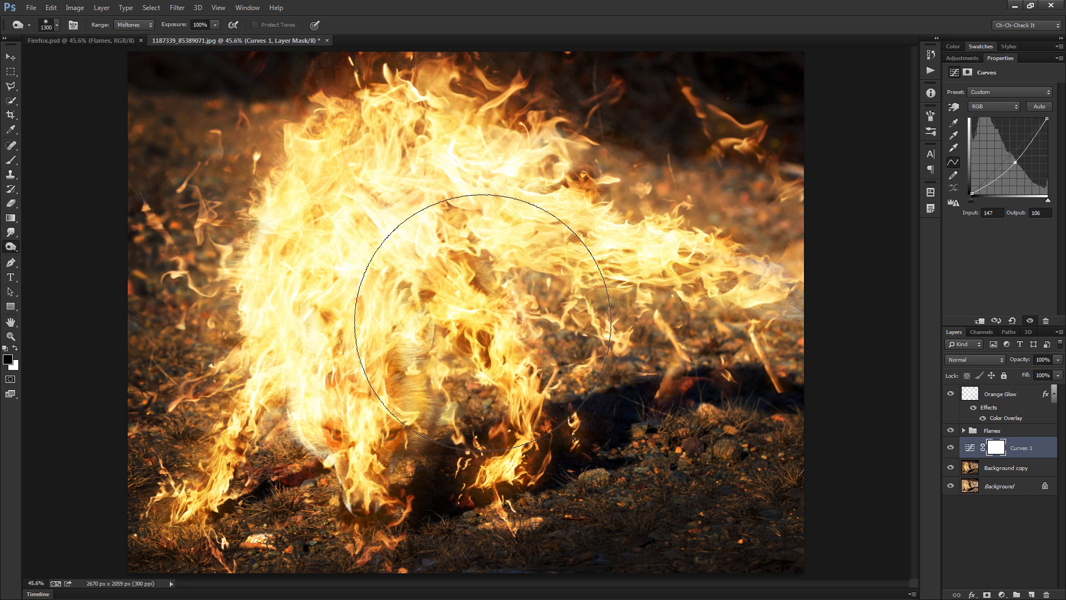
Reduce the Burn tool's brush size to 500 px.
{"action": "key", "text": "bracketleft"}
{"action": "key", "text": "bracketleft"}
{"action": "key", "text": "bracketleft"}
{"action": "key", "text": "bracketleft"}
{"action": "key", "text": "bracketleft"}
{"action": "key", "text": "bracketleft"}
{"action": "key", "text": "bracketleft"}
{"action": "key", "text": "bracketleft"}
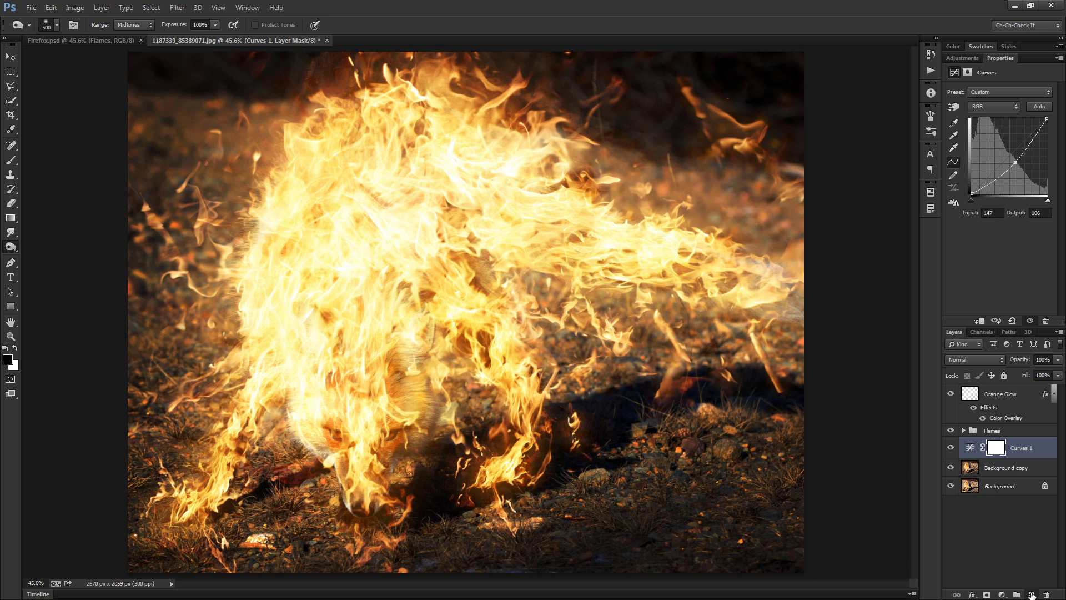
Create a new layer named Red Glow directly above the Curves layer and choose the Brush tool for it.
{"action": "left_click", "coordinate": [1031, 595]}
{"action": "double_click", "coordinate": [989, 447]}
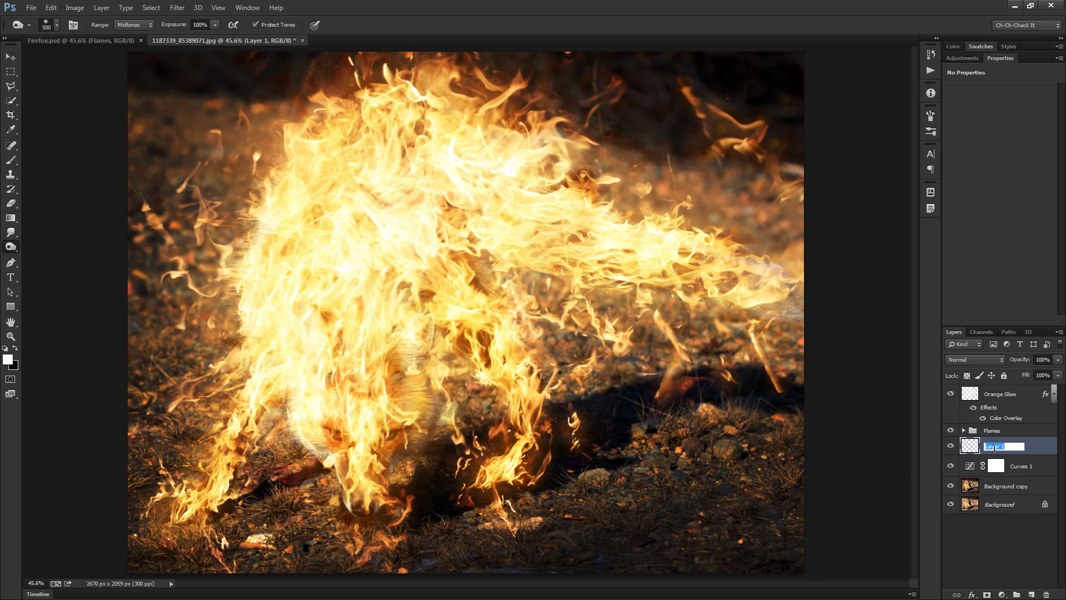
{"action": "left_click", "coordinate": [971, 469]}
{"action": "left_click", "coordinate": [994, 448]}
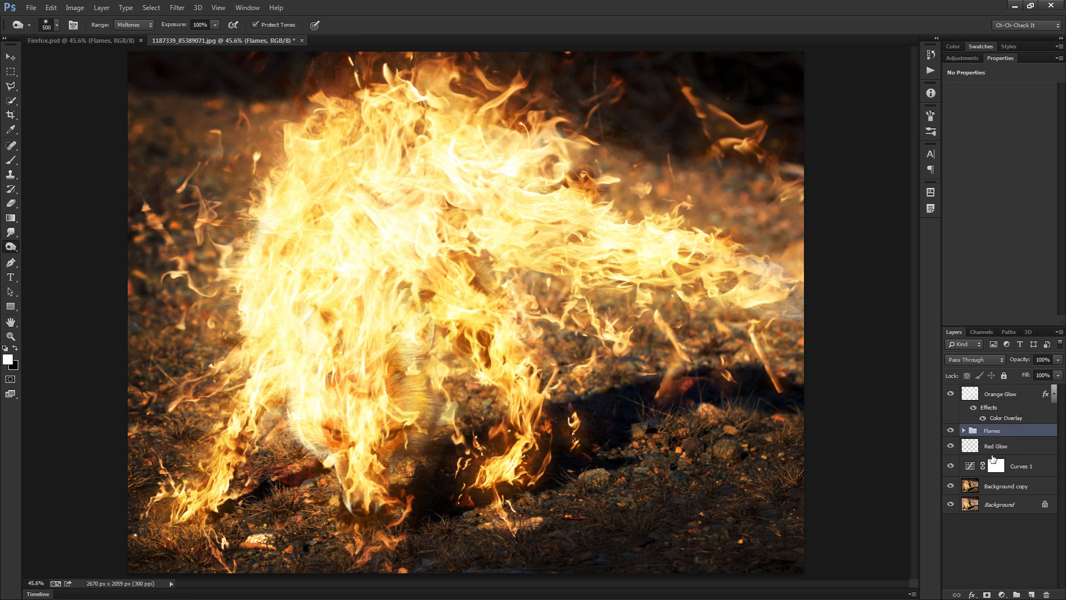
{"action": "key", "text": "x"}
{"action": "key", "text": "b"}
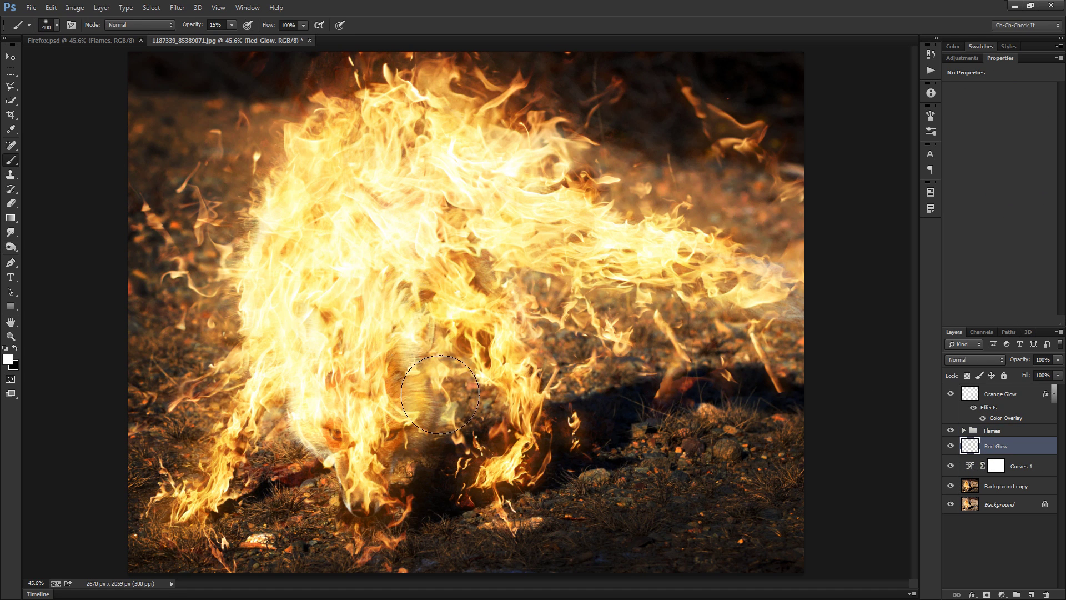
Paint white at 15% opacity over the dark gaps between the flames on the fox's foreleg, reducing the brush to 20 px.
{"action": "scroll", "coordinate": [414, 422], "scroll_direction": "up", "scroll_amount": 7}
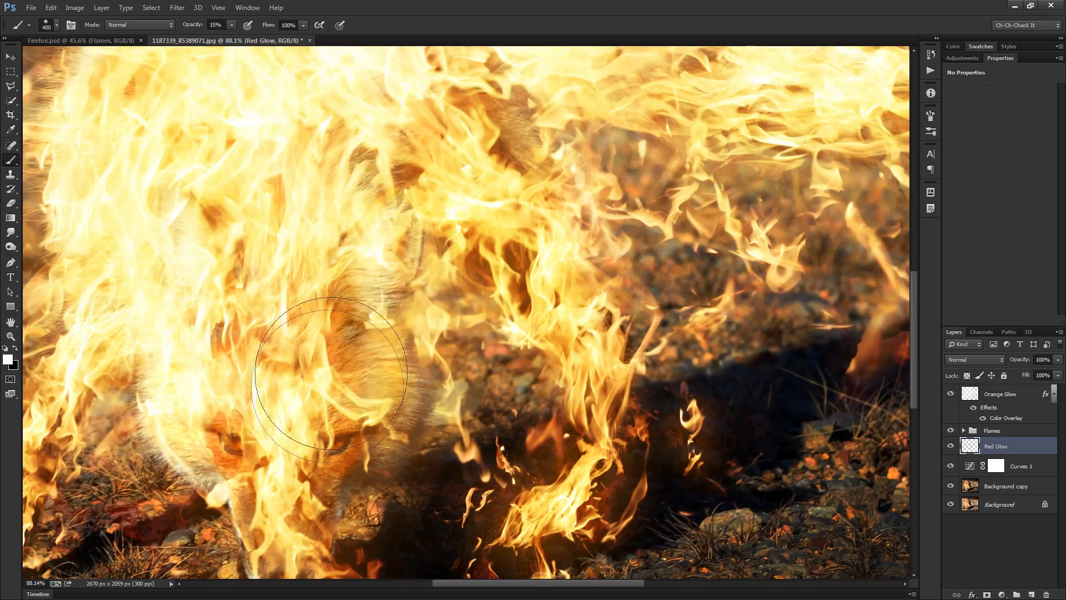
{"action": "left_click_drag", "start_coordinate": [278, 486], "coordinate": [492, 407]}
{"action": "key", "text": "bracketleft"}
{"action": "key", "text": "bracketleft"}
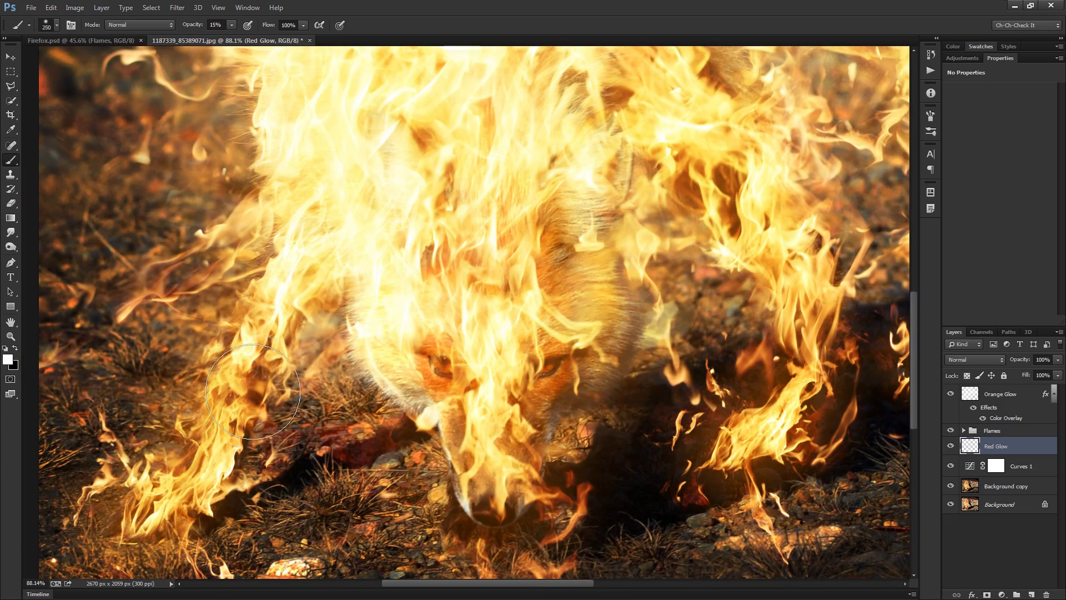
{"action": "scroll", "coordinate": [252, 392], "scroll_direction": "up", "scroll_amount": 5}
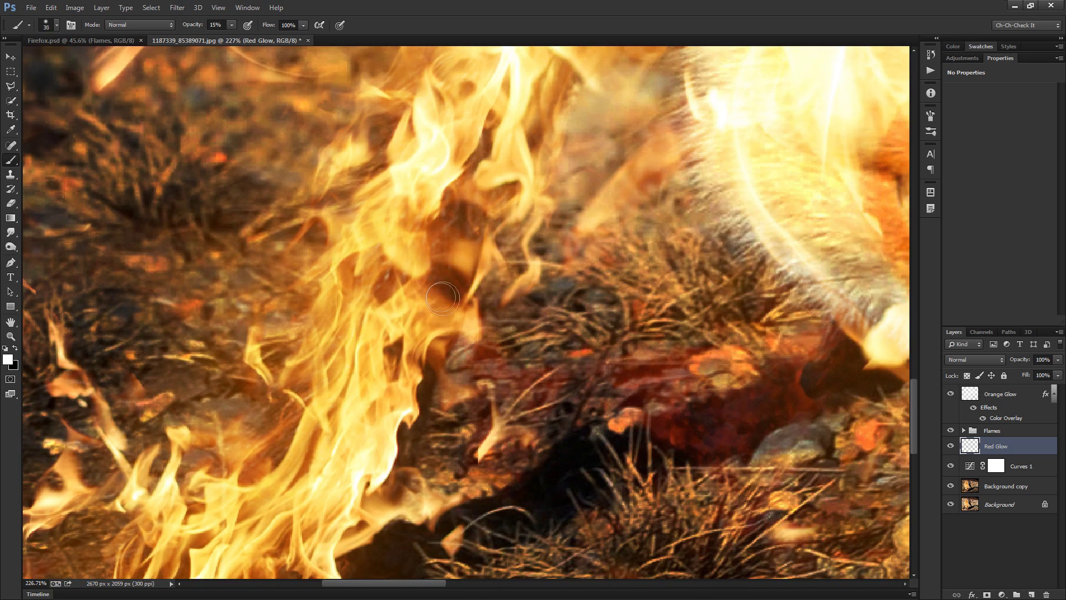
{"action": "left_click_drag", "start_coordinate": [453, 291], "coordinate": [441, 272]}
{"action": "left_click", "coordinate": [390, 286]}
{"action": "key", "text": "bracketleft"}
{"action": "mouse_move", "coordinate": [467, 223]}
{"action": "left_mouse_down"}
{"action": "mouse_move", "coordinate": [445, 219]}
{"action": "mouse_move", "coordinate": [468, 224]}
{"action": "mouse_move", "coordinate": [434, 232]}
{"action": "mouse_move", "coordinate": [458, 228]}
{"action": "mouse_move", "coordinate": [444, 219]}
{"action": "mouse_move", "coordinate": [486, 132]}
{"action": "mouse_move", "coordinate": [425, 136]}
{"action": "left_mouse_up"}
{"action": "key", "text": "bracketleft"}
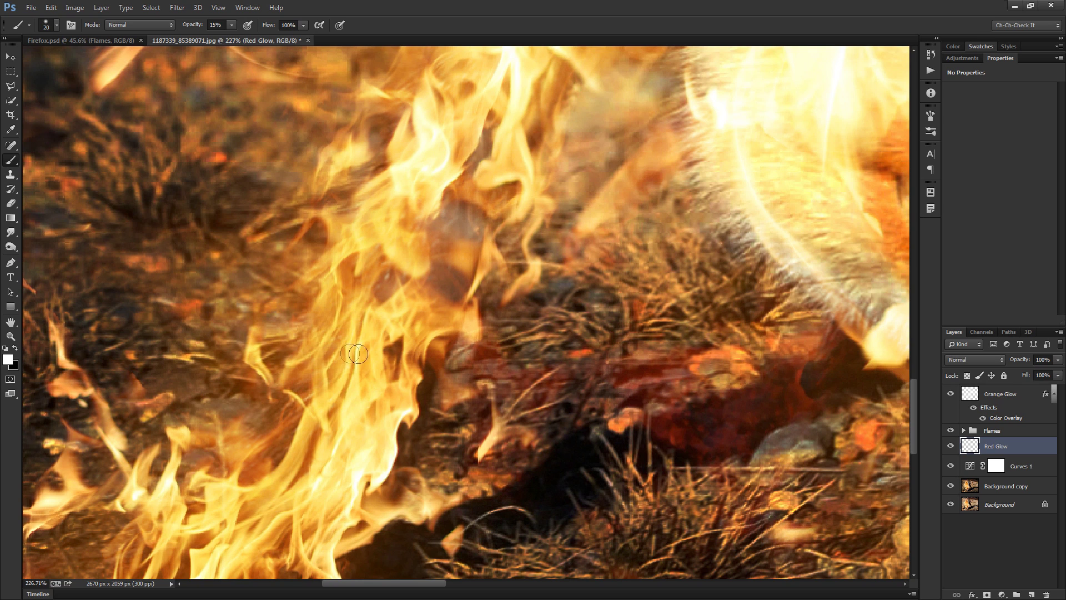
Continue the white Red Glow strokes down the lower foreleg and around its paw with a slightly larger brush.
{"action": "mouse_move", "coordinate": [436, 365]}
{"action": "left_mouse_down"}
{"action": "mouse_move", "coordinate": [400, 462]}
{"action": "mouse_move", "coordinate": [406, 499]}
{"action": "mouse_move", "coordinate": [439, 369]}
{"action": "mouse_move", "coordinate": [471, 411]}
{"action": "mouse_move", "coordinate": [448, 380]}
{"action": "mouse_move", "coordinate": [455, 390]}
{"action": "mouse_move", "coordinate": [364, 465]}
{"action": "mouse_move", "coordinate": [348, 428]}
{"action": "mouse_move", "coordinate": [361, 427]}
{"action": "mouse_move", "coordinate": [347, 345]}
{"action": "mouse_move", "coordinate": [323, 305]}
{"action": "mouse_move", "coordinate": [368, 328]}
{"action": "left_mouse_up"}
{"action": "key", "text": "bracketright"}
{"action": "mouse_move", "coordinate": [246, 397]}
{"action": "left_mouse_down"}
{"action": "mouse_move", "coordinate": [218, 463]}
{"action": "mouse_move", "coordinate": [186, 459]}
{"action": "mouse_move", "coordinate": [163, 482]}
{"action": "mouse_move", "coordinate": [310, 482]}
{"action": "mouse_move", "coordinate": [299, 449]}
{"action": "mouse_move", "coordinate": [257, 464]}
{"action": "mouse_move", "coordinate": [223, 447]}
{"action": "mouse_move", "coordinate": [247, 418]}
{"action": "left_mouse_up"}
{"action": "scroll", "coordinate": [327, 421], "scroll_direction": "down", "scroll_amount": 5}
Paint white strokes on Red Glow over the fox's muzzle, eyes and cheeks with a 70 px brush.
{"action": "mouse_move", "coordinate": [637, 405]}
{"action": "left_mouse_down"}
{"action": "mouse_move", "coordinate": [475, 415]}
{"action": "mouse_move", "coordinate": [430, 504]}
{"action": "mouse_move", "coordinate": [394, 514]}
{"action": "left_mouse_up"}
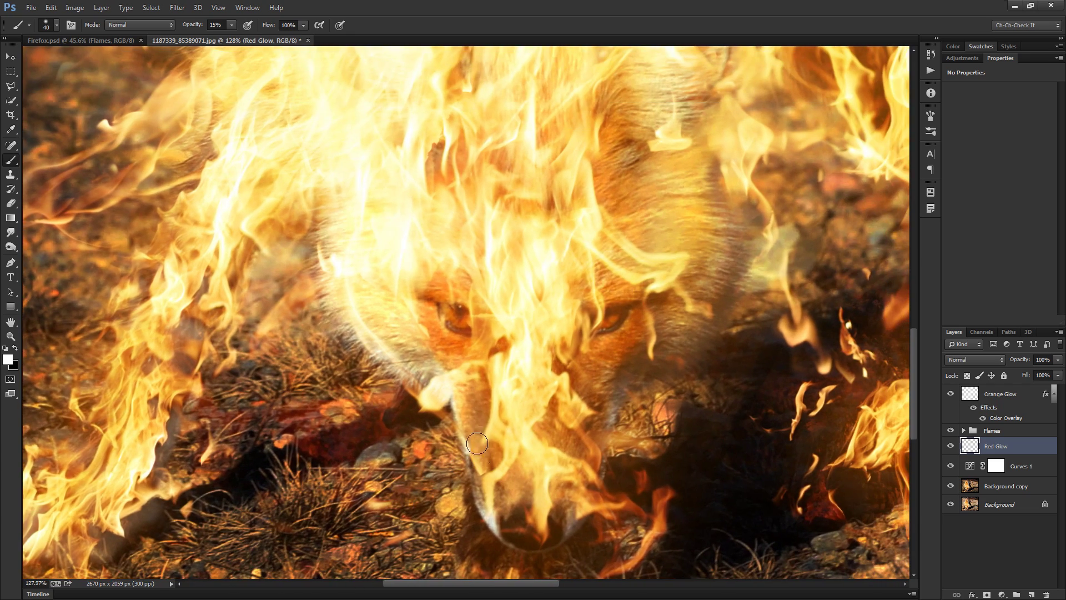
{"action": "scroll", "coordinate": [491, 393], "scroll_direction": "up", "scroll_amount": 3}
{"action": "key", "text": "bracketright"}
{"action": "key", "text": "bracketright"}
{"action": "mouse_move", "coordinate": [489, 374]}
{"action": "left_mouse_down"}
{"action": "mouse_move", "coordinate": [488, 452]}
{"action": "mouse_move", "coordinate": [504, 496]}
{"action": "mouse_move", "coordinate": [578, 405]}
{"action": "mouse_move", "coordinate": [558, 459]}
{"action": "mouse_move", "coordinate": [638, 430]}
{"action": "mouse_move", "coordinate": [591, 365]}
{"action": "mouse_move", "coordinate": [589, 332]}
{"action": "mouse_move", "coordinate": [579, 334]}
{"action": "mouse_move", "coordinate": [629, 246]}
{"action": "mouse_move", "coordinate": [620, 266]}
{"action": "mouse_move", "coordinate": [697, 216]}
{"action": "left_mouse_up"}
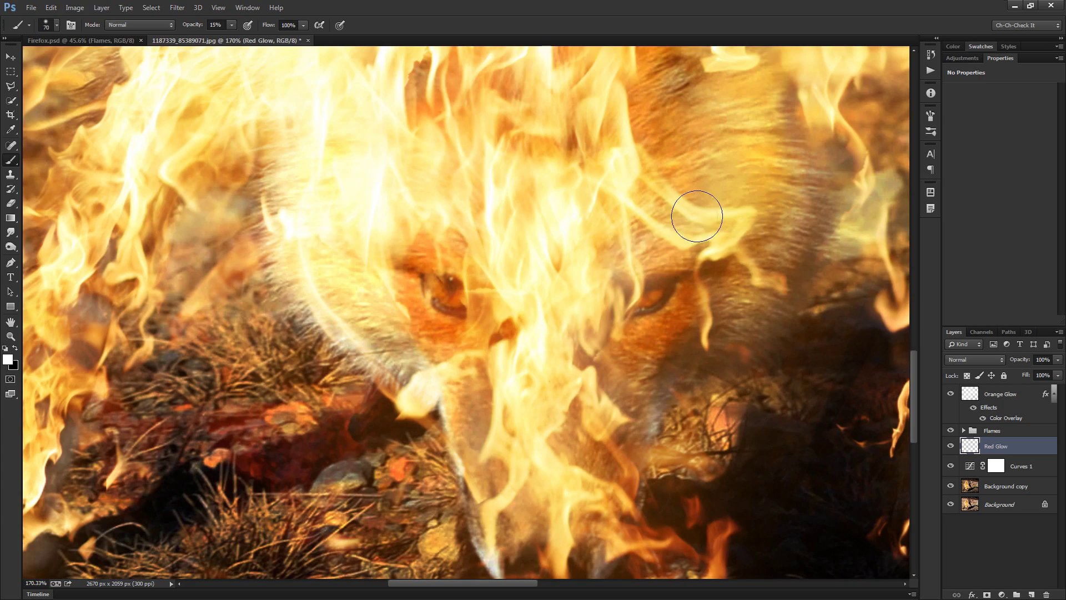
{"action": "left_click_drag", "start_coordinate": [631, 231], "coordinate": [604, 381]}
{"action": "mouse_move", "coordinate": [577, 305]}
{"action": "left_mouse_down"}
{"action": "mouse_move", "coordinate": [474, 282]}
{"action": "mouse_move", "coordinate": [407, 236]}
{"action": "left_mouse_up"}
{"action": "scroll", "coordinate": [514, 412], "scroll_direction": "down", "scroll_amount": 1}
{"action": "left_click_drag", "start_coordinate": [723, 434], "coordinate": [234, 261]}
{"action": "left_click_drag", "start_coordinate": [633, 411], "coordinate": [683, 448]}
Paint white on Red Glow between the flames of the leg standing in the shadow, using a 50 px brush.
{"action": "scroll", "coordinate": [604, 357], "scroll_direction": "up", "scroll_amount": 2}
{"action": "key", "text": "bracketleft"}
{"action": "key", "text": "bracketleft"}
{"action": "mouse_move", "coordinate": [604, 357]}
{"action": "left_mouse_down"}
{"action": "mouse_move", "coordinate": [565, 390]}
{"action": "mouse_move", "coordinate": [583, 362]}
{"action": "mouse_move", "coordinate": [589, 387]}
{"action": "mouse_move", "coordinate": [506, 424]}
{"action": "mouse_move", "coordinate": [450, 416]}
{"action": "mouse_move", "coordinate": [407, 431]}
{"action": "mouse_move", "coordinate": [529, 335]}
{"action": "mouse_move", "coordinate": [564, 273]}
{"action": "mouse_move", "coordinate": [563, 242]}
{"action": "mouse_move", "coordinate": [576, 299]}
{"action": "mouse_move", "coordinate": [597, 326]}
{"action": "mouse_move", "coordinate": [653, 206]}
{"action": "left_mouse_up"}
{"action": "left_click_drag", "start_coordinate": [656, 249], "coordinate": [614, 366]}
{"action": "mouse_move", "coordinate": [630, 269]}
{"action": "left_mouse_down"}
{"action": "mouse_move", "coordinate": [581, 267]}
{"action": "mouse_move", "coordinate": [551, 232]}
{"action": "mouse_move", "coordinate": [562, 395]}
{"action": "left_mouse_up"}
{"action": "left_click_drag", "start_coordinate": [495, 276], "coordinate": [572, 471]}
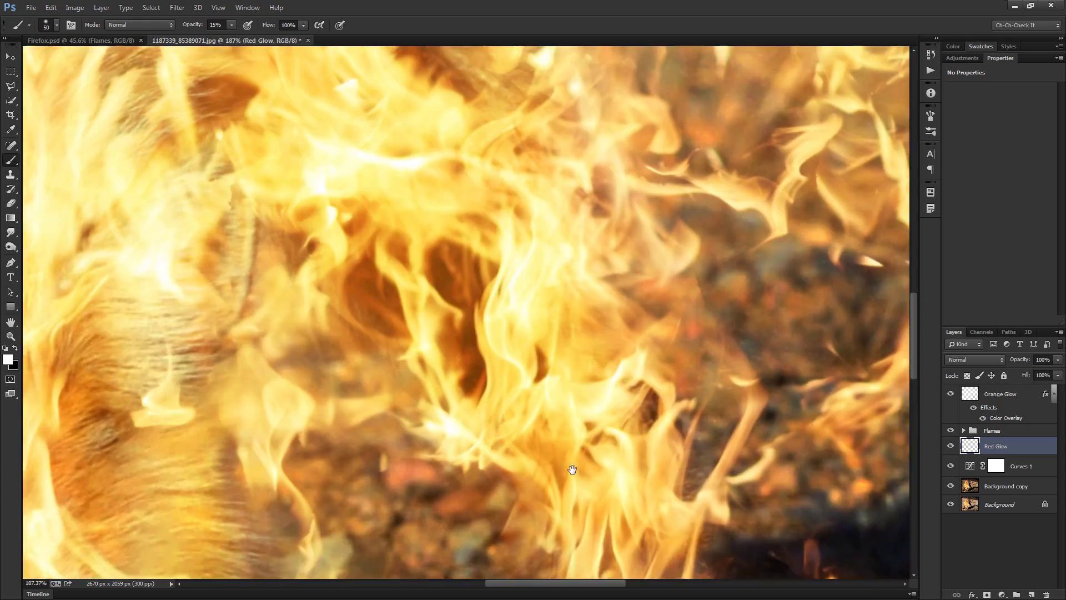
{"action": "left_click_drag", "start_coordinate": [504, 387], "coordinate": [535, 462]}
{"action": "left_click_drag", "start_coordinate": [457, 328], "coordinate": [509, 500]}
{"action": "left_click_drag", "start_coordinate": [330, 353], "coordinate": [474, 409]}
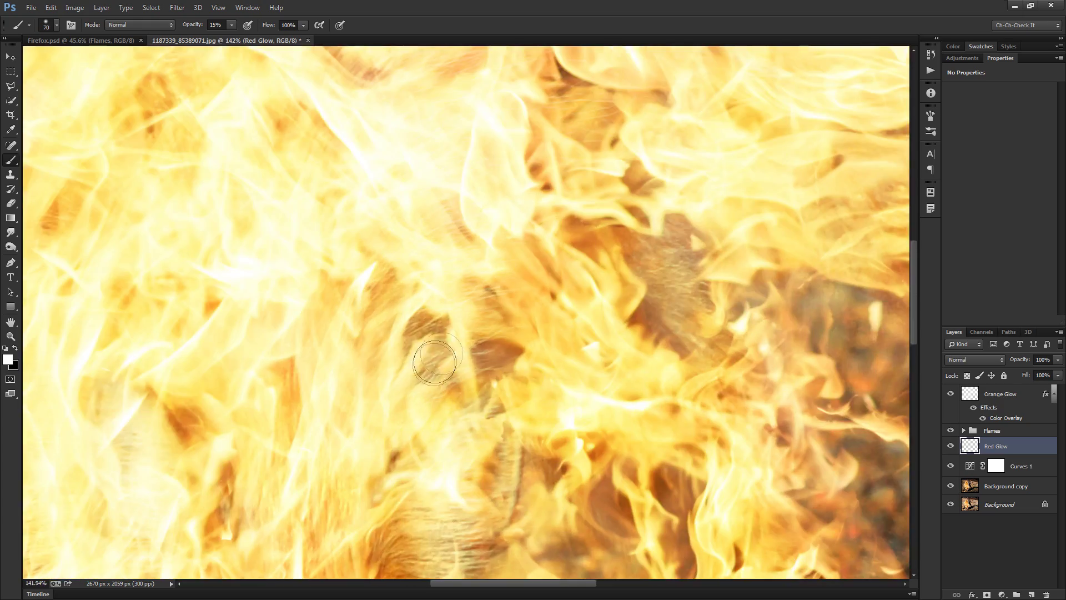
Brush white on Red Glow across the fox's body and back, enlarging the brush for the broader areas.
{"action": "scroll", "coordinate": [474, 409], "scroll_direction": "down", "scroll_amount": 5}
{"action": "left_click_drag", "start_coordinate": [424, 135], "coordinate": [494, 198]}
{"action": "key", "text": "bracketright"}
{"action": "key", "text": "bracketright"}
{"action": "key", "text": "bracketright"}
{"action": "left_click_drag", "start_coordinate": [522, 104], "coordinate": [535, 258]}
{"action": "scroll", "coordinate": [535, 258], "scroll_direction": "up", "scroll_amount": 3}
{"action": "key", "text": "bracketright"}
{"action": "key", "text": "bracketright"}
{"action": "key", "text": "bracketright"}
{"action": "key", "text": "bracketright"}
{"action": "mouse_move", "coordinate": [833, 255]}
{"action": "left_mouse_down"}
{"action": "mouse_move", "coordinate": [627, 191]}
{"action": "mouse_move", "coordinate": [311, 261]}
{"action": "left_mouse_up"}
{"action": "scroll", "coordinate": [311, 259], "scroll_direction": "down", "scroll_amount": 5}
{"action": "mouse_move", "coordinate": [355, 194]}
{"action": "left_mouse_down"}
{"action": "mouse_move", "coordinate": [160, 337]}
{"action": "mouse_move", "coordinate": [123, 407]}
{"action": "left_mouse_up"}
{"action": "left_click_drag", "start_coordinate": [705, 456], "coordinate": [380, 154]}
Paint white on Red Glow along the burning tail and its tip with a 100 px brush.
{"action": "scroll", "coordinate": [380, 154], "scroll_direction": "up", "scroll_amount": 5}
{"action": "key", "text": "bracketleft"}
{"action": "key", "text": "bracketleft"}
{"action": "left_click_drag", "start_coordinate": [472, 210], "coordinate": [389, 222]}
{"action": "mouse_move", "coordinate": [688, 387]}
{"action": "left_mouse_down"}
{"action": "mouse_move", "coordinate": [822, 320]}
{"action": "mouse_move", "coordinate": [668, 330]}
{"action": "left_mouse_up"}
{"action": "left_click_drag", "start_coordinate": [817, 401], "coordinate": [616, 399]}
{"action": "left_click_drag", "start_coordinate": [669, 419], "coordinate": [776, 339]}
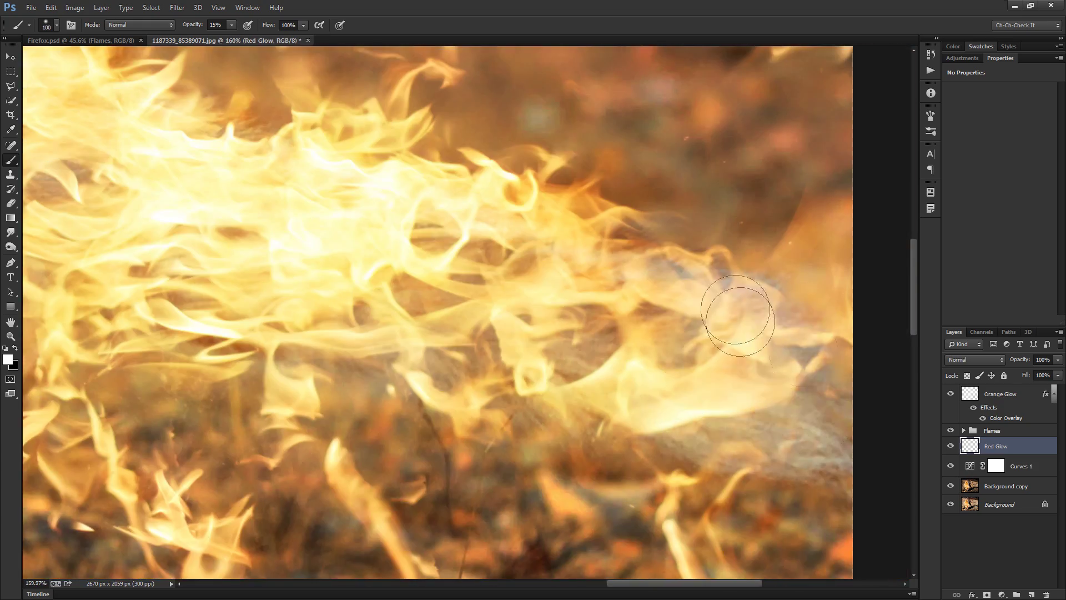
Paint white on Red Glow over the fox's chest and the top of its head with a 200 px brush.
{"action": "scroll", "coordinate": [334, 292], "scroll_direction": "down", "scroll_amount": 5}
{"action": "scroll", "coordinate": [333, 292], "scroll_direction": "up", "scroll_amount": 5}
{"action": "left_click_drag", "start_coordinate": [95, 420], "coordinate": [590, 360]}
{"action": "scroll", "coordinate": [516, 352], "scroll_direction": "down", "scroll_amount": 3}
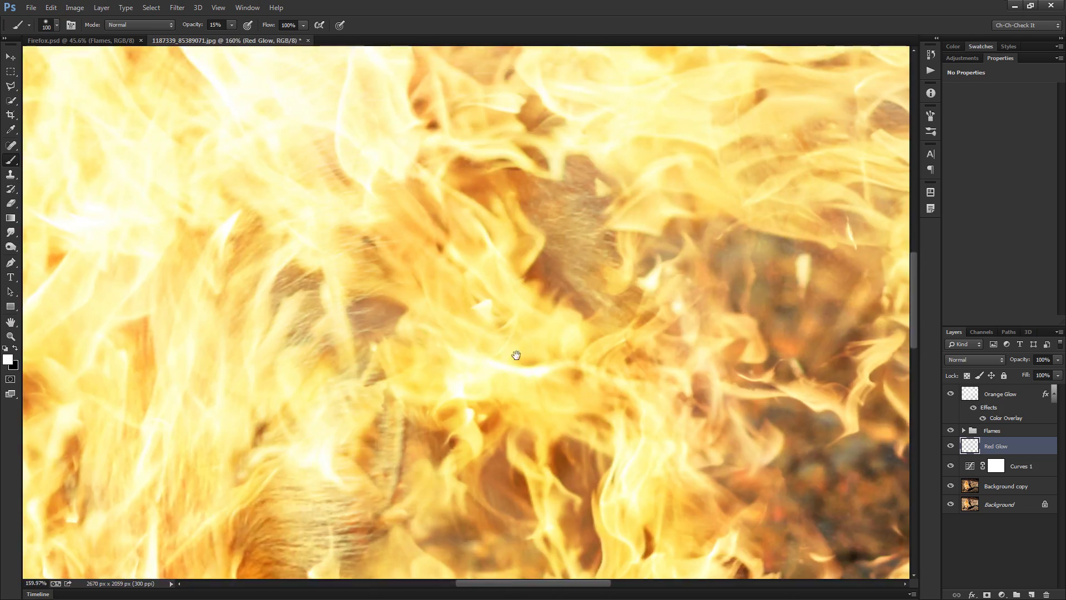
{"action": "scroll", "coordinate": [428, 330], "scroll_direction": "down", "scroll_amount": 2}
{"action": "scroll", "coordinate": [428, 329], "scroll_direction": "up", "scroll_amount": 2}
{"action": "key", "text": "bracketright"}
{"action": "key", "text": "bracketright"}
{"action": "scroll", "coordinate": [408, 344], "scroll_direction": "up", "scroll_amount": 2}
{"action": "key", "text": "bracketright"}
{"action": "key", "text": "bracketright"}
{"action": "mouse_move", "coordinate": [403, 333]}
{"action": "left_mouse_down"}
{"action": "mouse_move", "coordinate": [400, 400]}
{"action": "mouse_move", "coordinate": [409, 409]}
{"action": "mouse_move", "coordinate": [303, 376]}
{"action": "mouse_move", "coordinate": [295, 396]}
{"action": "left_mouse_up"}
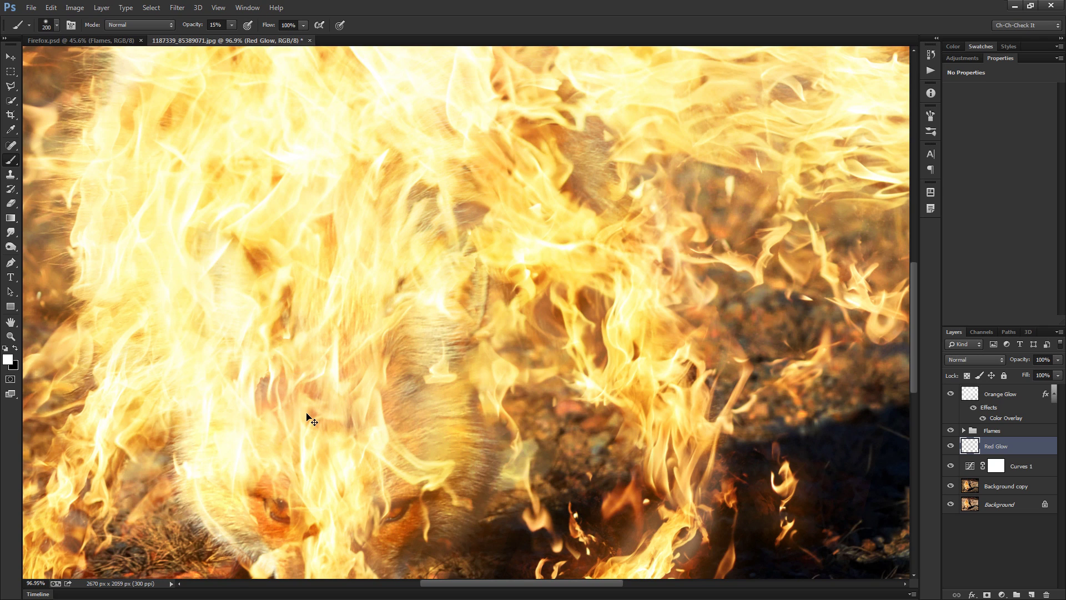
Set Red Glow's fill opacity to 0% and give it a Color Overlay in dark red #c50000.
{"action": "scroll", "coordinate": [304, 416], "scroll_direction": "down", "scroll_amount": 2}
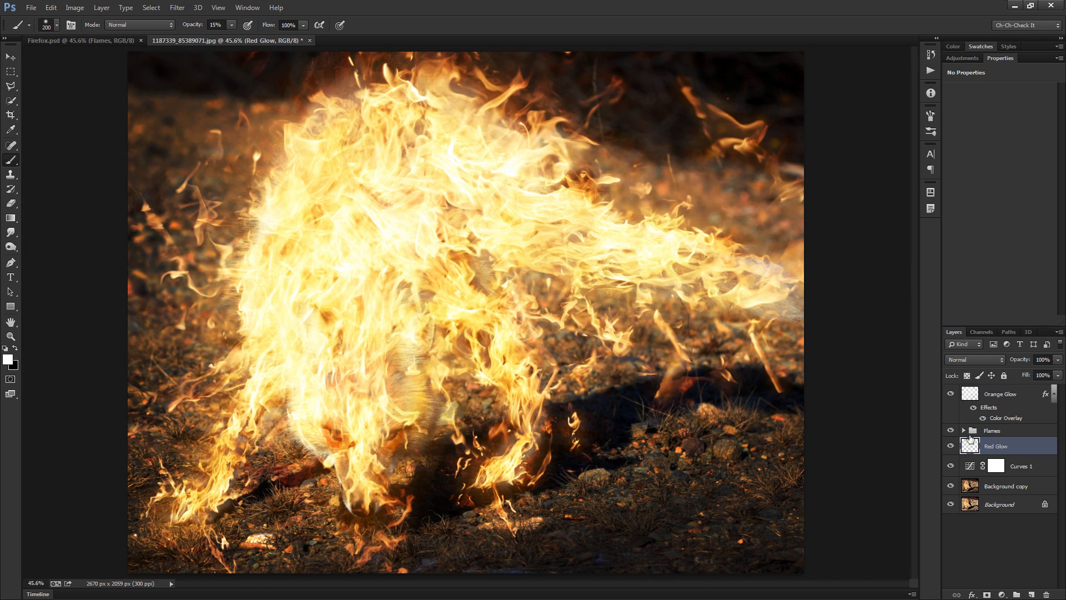
{"action": "double_click", "coordinate": [971, 444]}
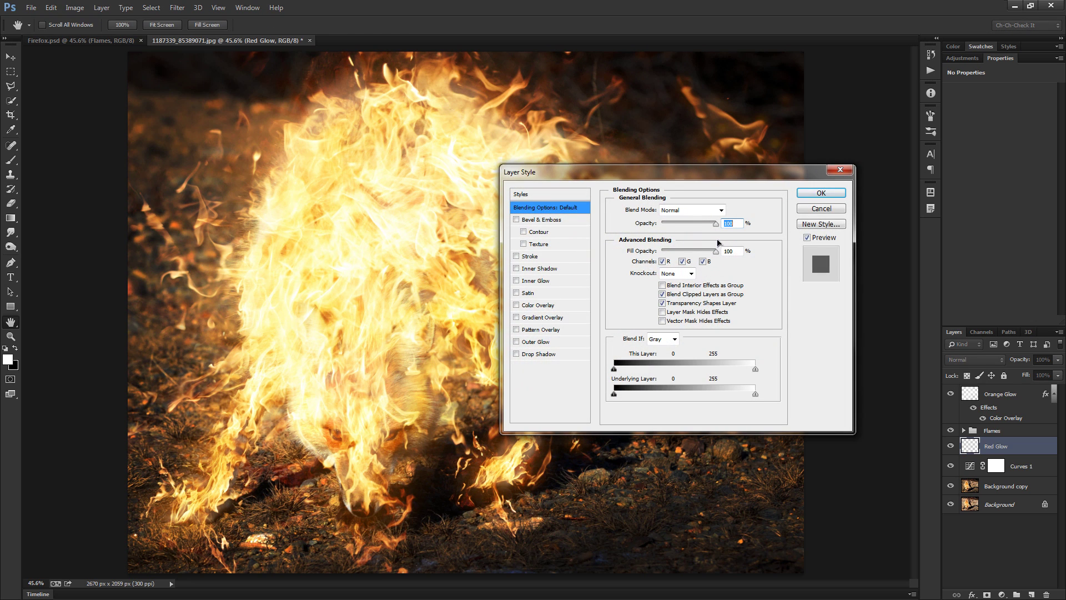
{"action": "left_click_drag", "start_coordinate": [714, 253], "coordinate": [660, 254]}
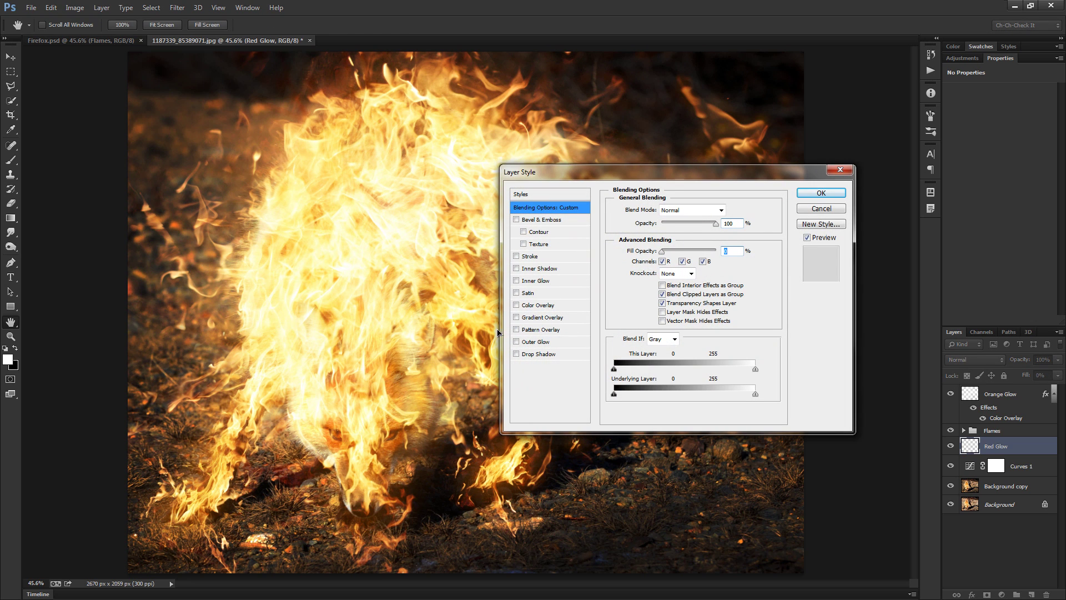
{"action": "left_click", "coordinate": [539, 306]}
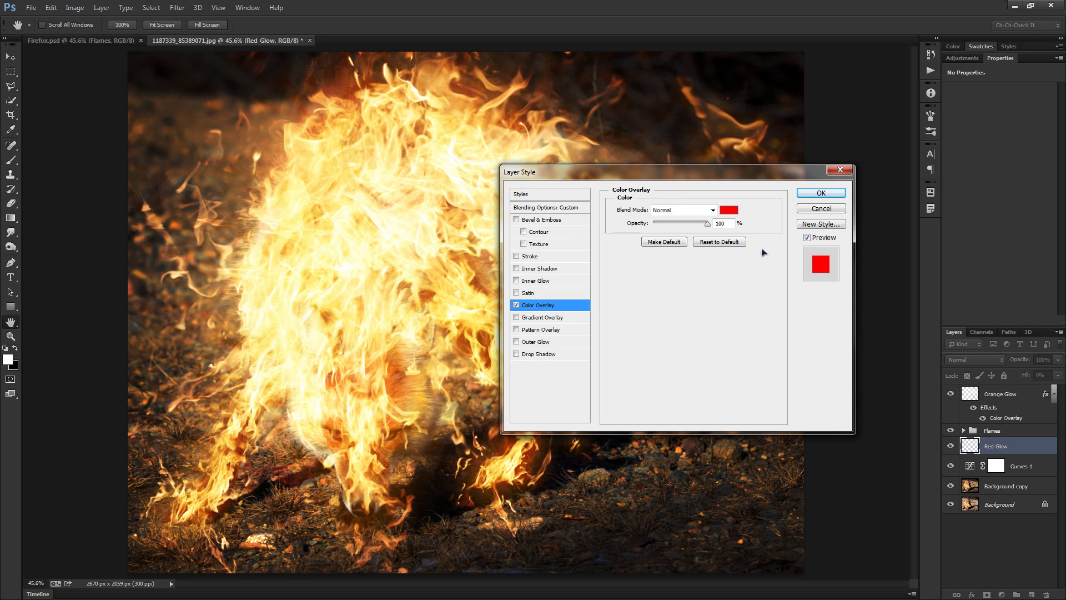
{"action": "left_click", "coordinate": [729, 210]}
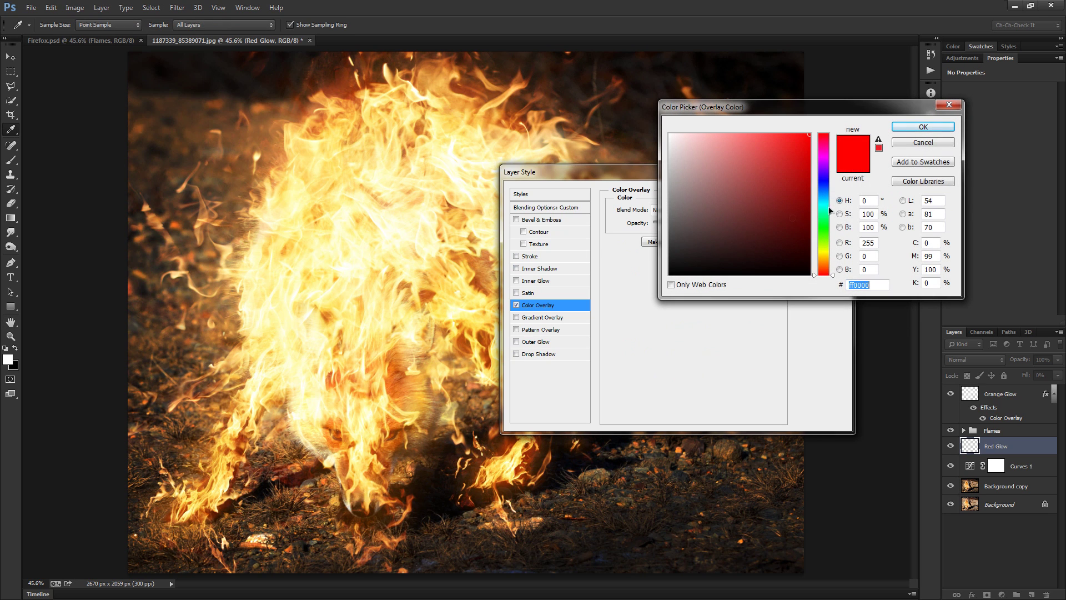
{"action": "left_click_drag", "start_coordinate": [799, 138], "coordinate": [819, 150]}
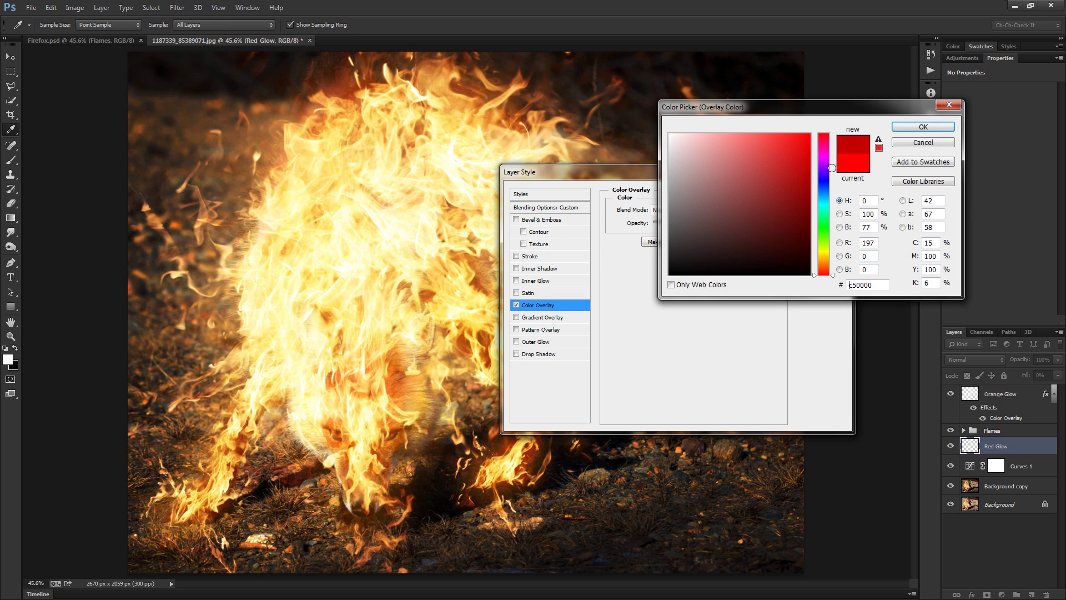
{"action": "left_click", "coordinate": [923, 126]}
Set the red Color Overlay's blend mode to Linear Dodge (Add) and apply the layer style.
{"action": "left_click", "coordinate": [683, 210]}
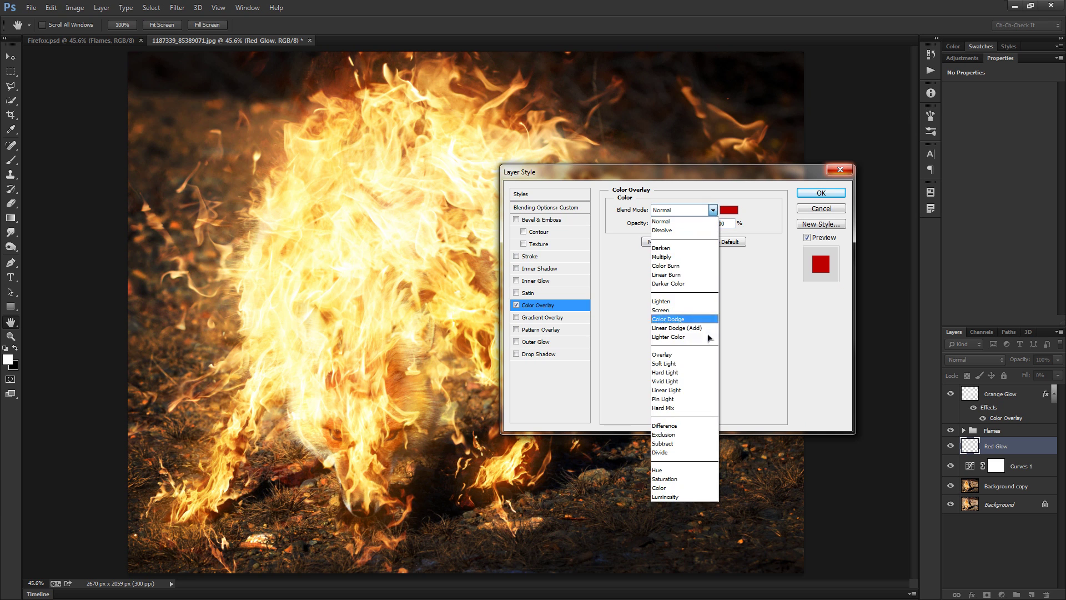
{"action": "left_click", "coordinate": [696, 331]}
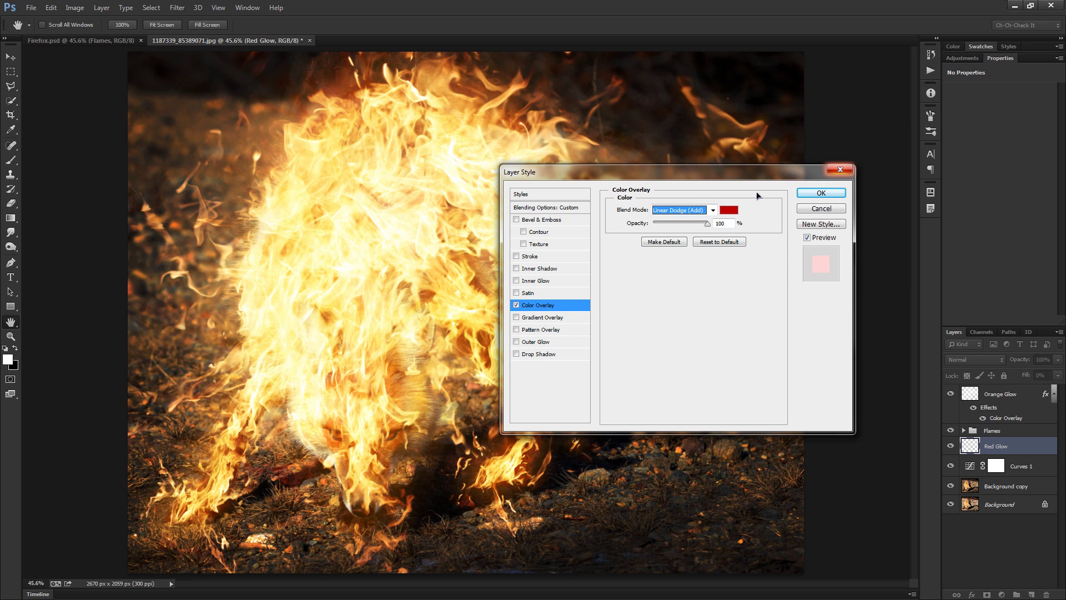
{"action": "mouse_move", "coordinate": [747, 180]}
{"action": "left_mouse_down"}
{"action": "mouse_move", "coordinate": [779, 450]}
{"action": "mouse_move", "coordinate": [751, 200]}
{"action": "left_mouse_up"}
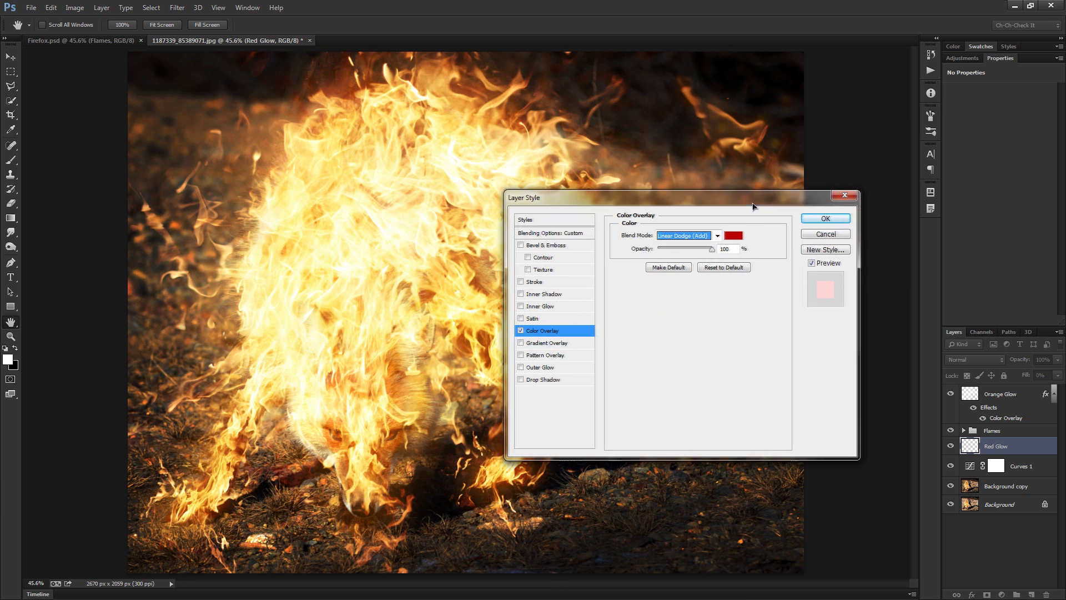
{"action": "left_click", "coordinate": [825, 213]}
Compare the burning hind leg and its shadow with the Red Glow layer hidden and shown.
{"action": "scroll", "coordinate": [574, 463], "scroll_direction": "up", "scroll_amount": 6}
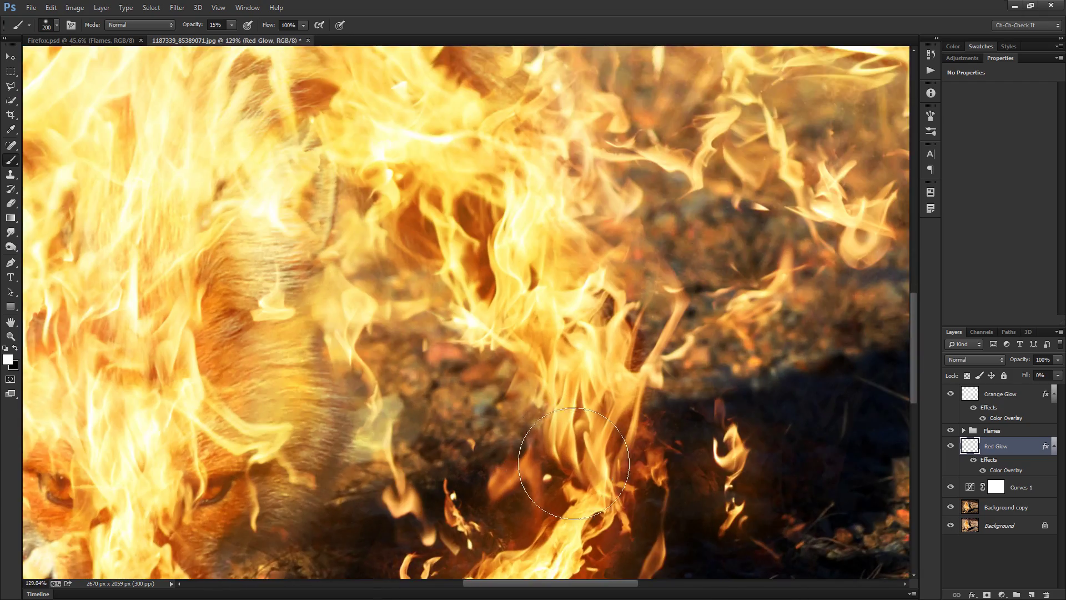
{"action": "left_click_drag", "start_coordinate": [573, 463], "coordinate": [528, 310]}
{"action": "scroll", "coordinate": [527, 320], "scroll_direction": "up", "scroll_amount": 3}
{"action": "left_click_drag", "start_coordinate": [584, 414], "coordinate": [586, 353]}
{"action": "scroll", "coordinate": [537, 312], "scroll_direction": "down", "scroll_amount": 3}
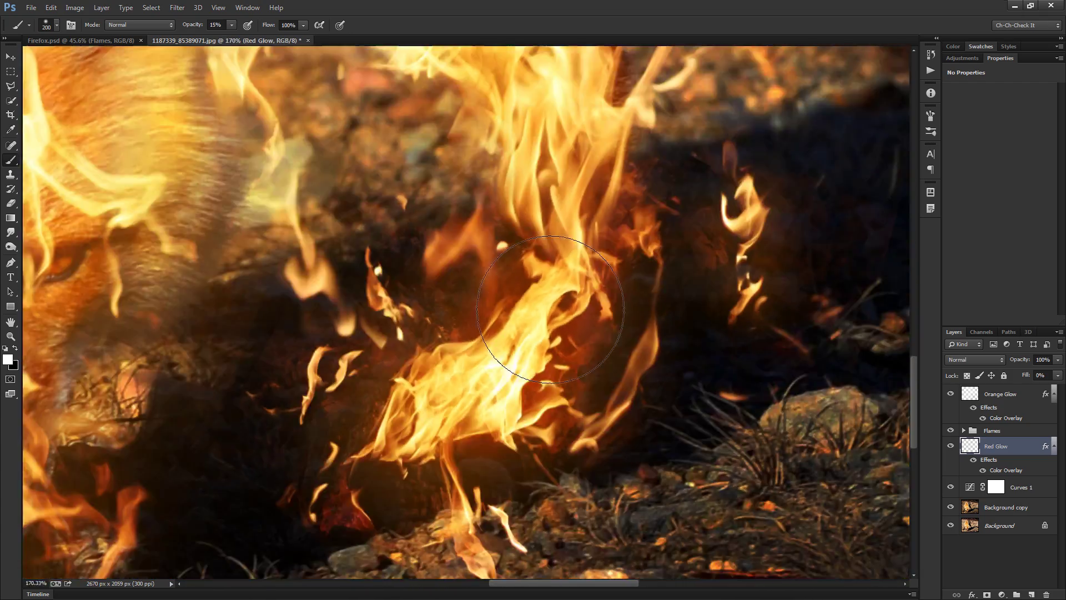
{"action": "scroll", "coordinate": [799, 416], "scroll_direction": "up", "scroll_amount": 1}
{"action": "left_click", "coordinate": [950, 446]}
{"action": "left_click", "coordinate": [950, 446]}
{"action": "left_click", "coordinate": [950, 446]}
{"action": "left_click", "coordinate": [951, 446]}
{"action": "left_click", "coordinate": [950, 446]}
{"action": "left_click", "coordinate": [951, 446]}
{"action": "left_click", "coordinate": [950, 445]}
{"action": "left_click", "coordinate": [951, 446]}
{"action": "left_click", "coordinate": [951, 447]}
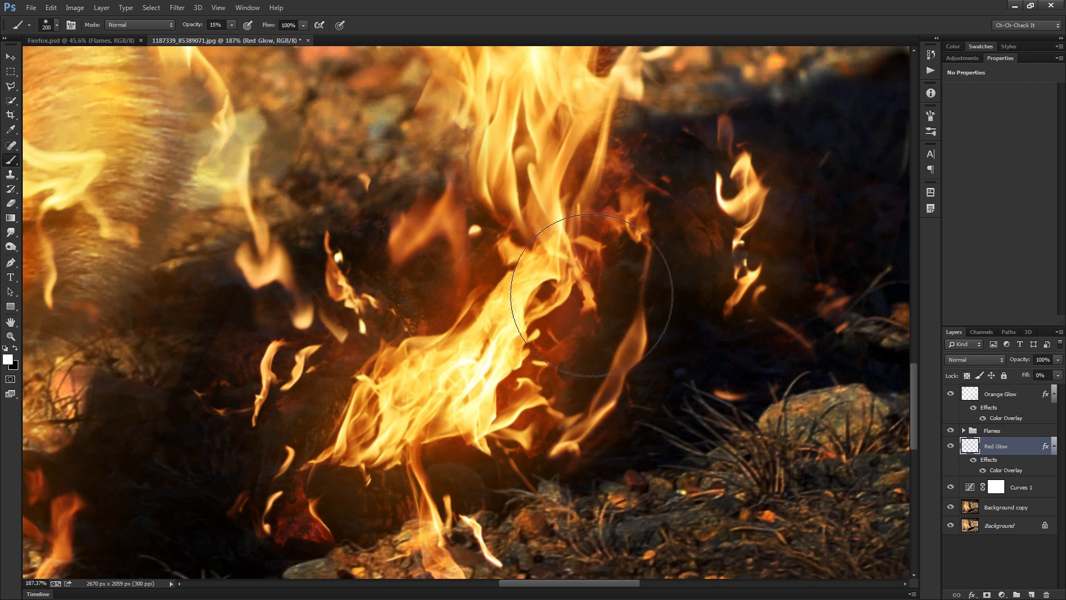
{"action": "scroll", "coordinate": [479, 352], "scroll_direction": "down", "scroll_amount": 2}
{"action": "key", "text": "ctrl+0"}
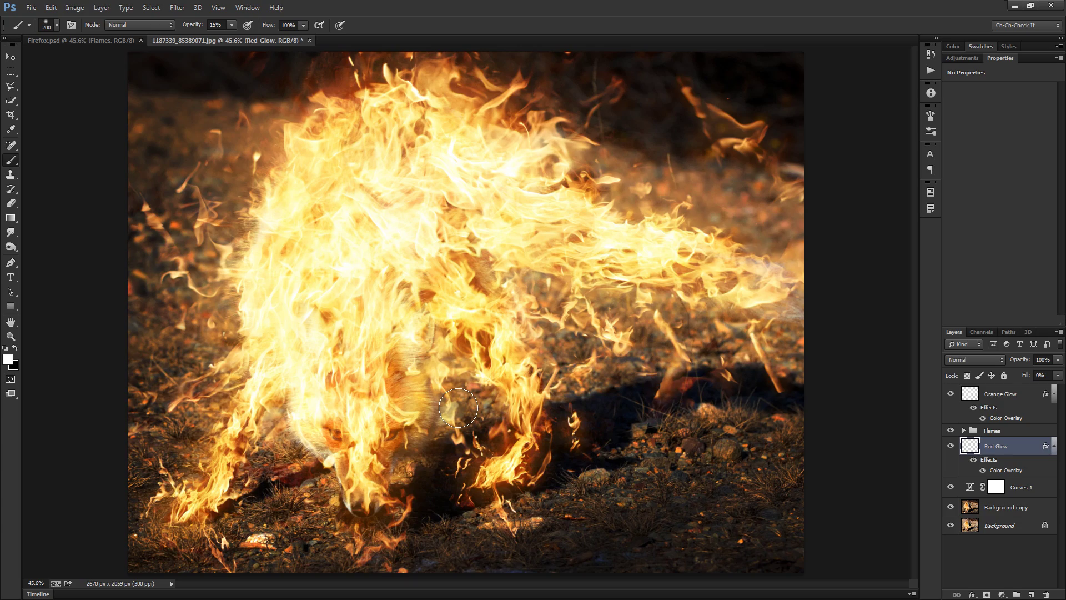
{"action": "scroll", "coordinate": [534, 401], "scroll_direction": "up", "scroll_amount": 4}
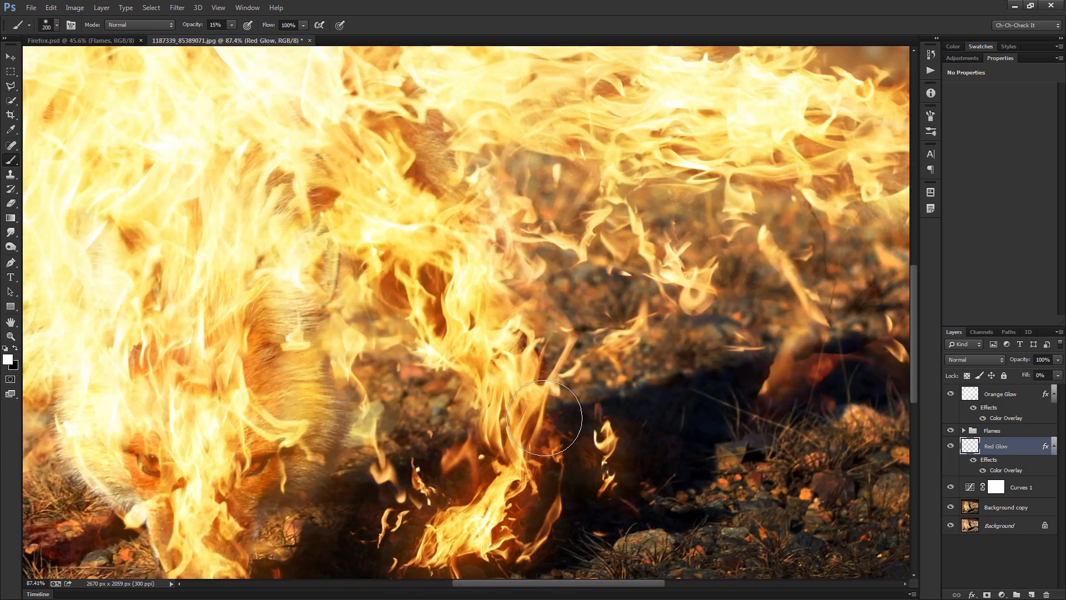
{"action": "scroll", "coordinate": [393, 314], "scroll_direction": "down", "scroll_amount": 4}
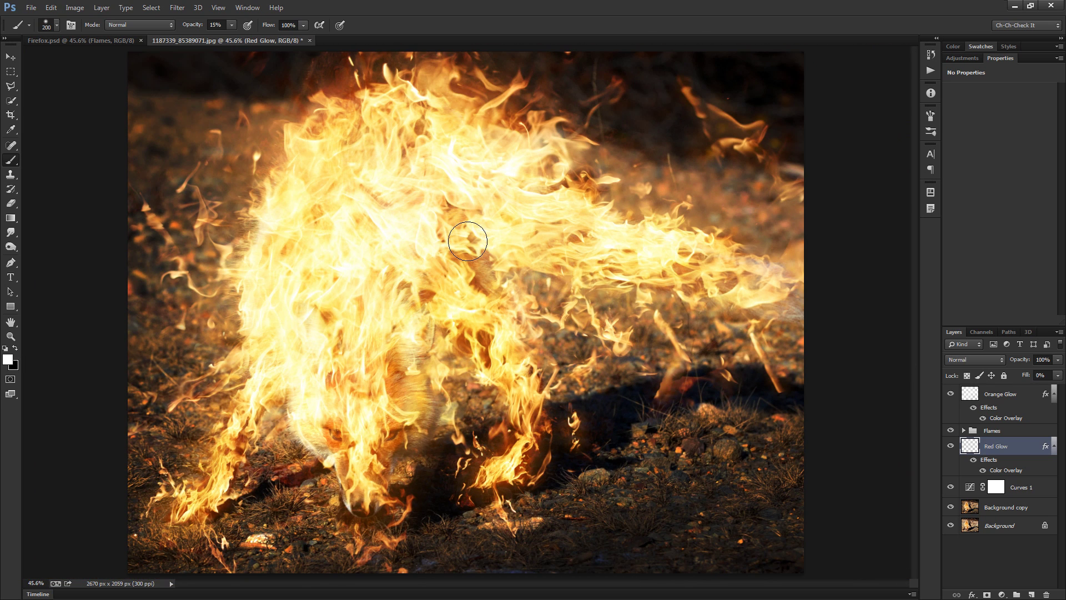
Add white to Red Glow among the flames along the tail with an 80 px brush at 15% opacity.
{"action": "scroll", "coordinate": [647, 255], "scroll_direction": "up", "scroll_amount": 5}
{"action": "key", "text": "bracketleft"}
{"action": "key", "text": "bracketleft"}
{"action": "key", "text": "bracketleft"}
{"action": "key", "text": "bracketleft"}
{"action": "key", "text": "bracketleft"}
{"action": "key", "text": "bracketleft"}
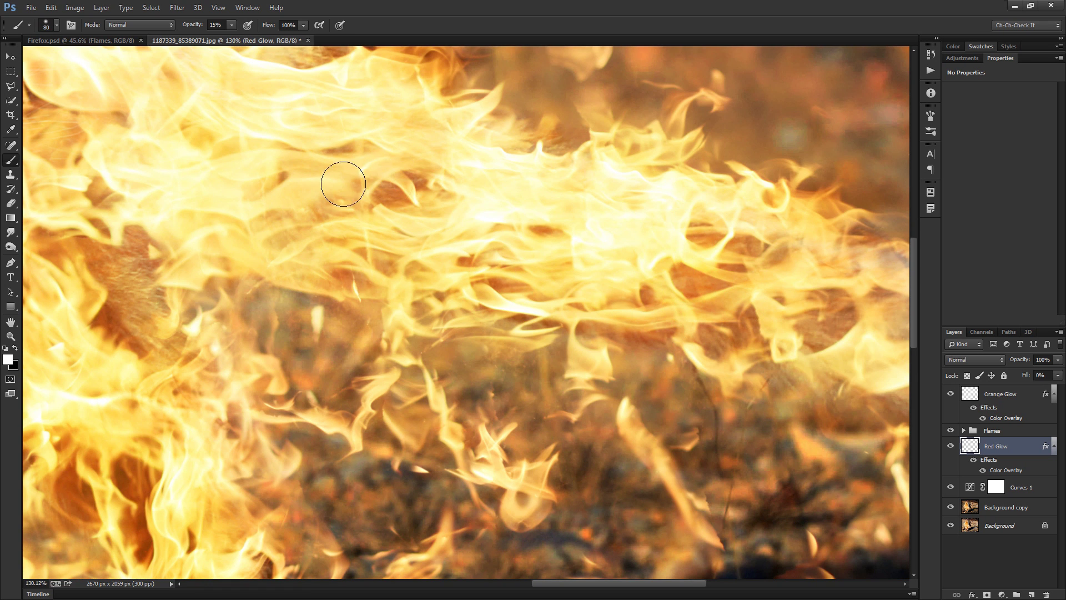
{"action": "left_click_drag", "start_coordinate": [366, 210], "coordinate": [547, 306]}
{"action": "scroll", "coordinate": [553, 301], "scroll_direction": "up", "scroll_amount": 2}
{"action": "scroll", "coordinate": [479, 305], "scroll_direction": "down", "scroll_amount": 3}
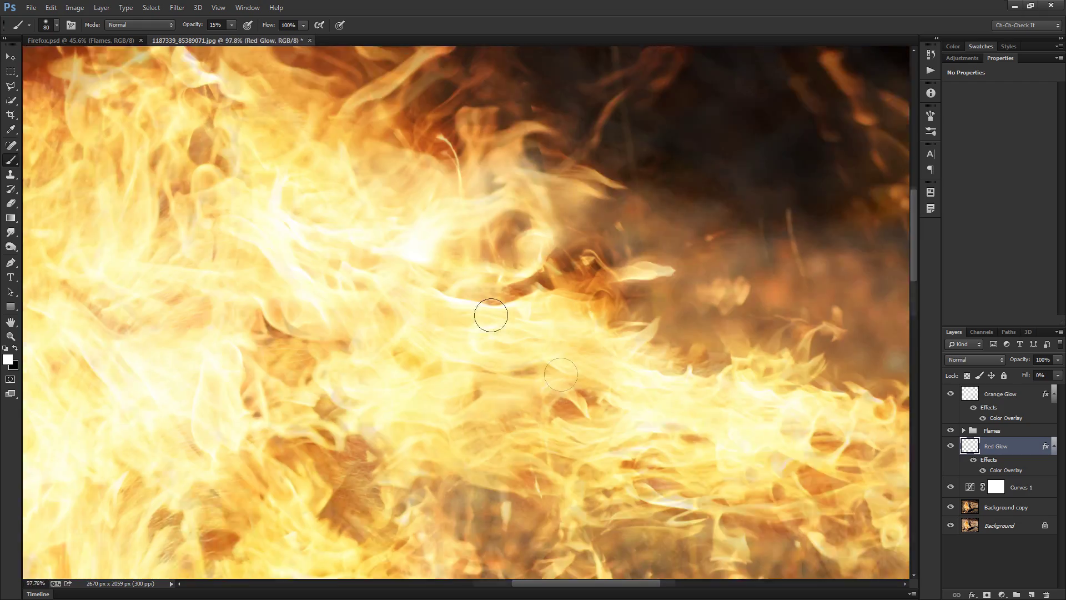
Paint white on Red Glow between the loose flames above the tail with a 125 px brush.
{"action": "scroll", "coordinate": [750, 398], "scroll_direction": "down", "scroll_amount": 1}
{"action": "left_click_drag", "start_coordinate": [750, 347], "coordinate": [525, 170]}
{"action": "scroll", "coordinate": [523, 166], "scroll_direction": "up", "scroll_amount": 2}
{"action": "key", "text": "bracketright"}
{"action": "key", "text": "bracketright"}
{"action": "key", "text": "bracketright"}
{"action": "mouse_move", "coordinate": [440, 153]}
{"action": "left_mouse_down"}
{"action": "mouse_move", "coordinate": [426, 138]}
{"action": "mouse_move", "coordinate": [523, 222]}
{"action": "left_mouse_up"}
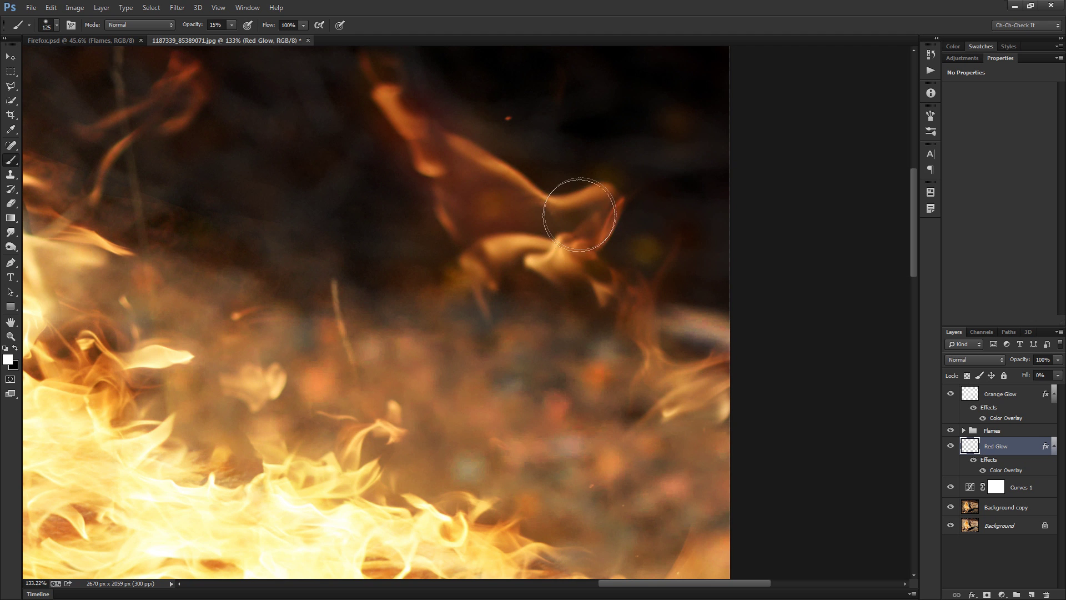
Paint white on Red Glow around the tail tip and the shadowed ground below it with a 175 px brush.
{"action": "scroll", "coordinate": [571, 302], "scroll_direction": "down", "scroll_amount": 3}
{"action": "key", "text": "bracketright"}
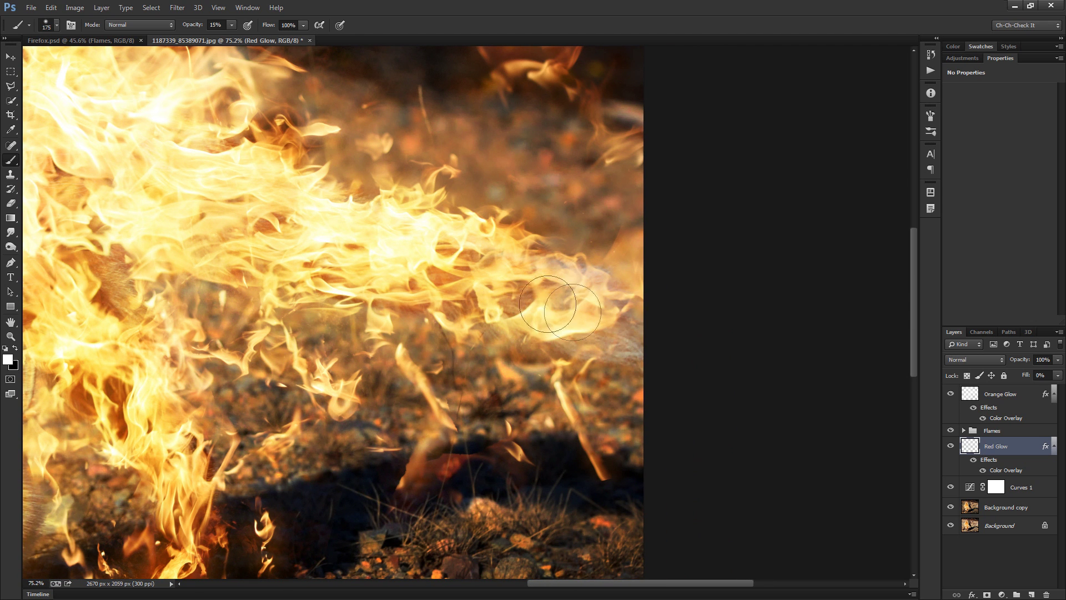
{"action": "scroll", "coordinate": [639, 328], "scroll_direction": "down", "scroll_amount": 3}
{"action": "key", "text": "bracketright"}
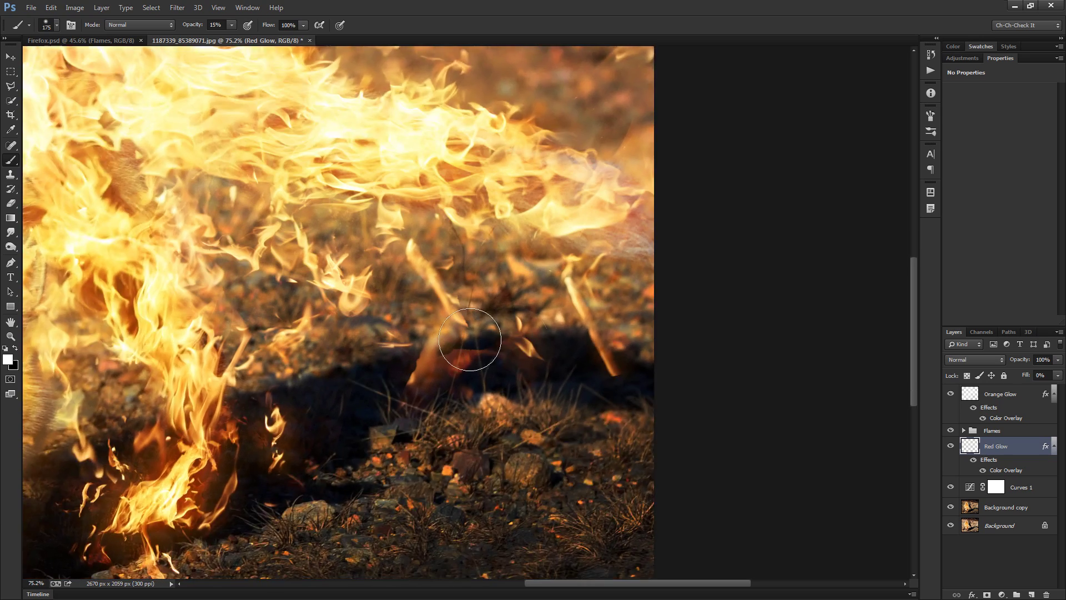
Paint white on Red Glow around the stray flames beneath the tail with 70 px and 50 px brushes.
{"action": "scroll", "coordinate": [470, 339], "scroll_direction": "up", "scroll_amount": 2}
{"action": "key", "text": "bracketleft"}
{"action": "key", "text": "bracketleft"}
{"action": "scroll", "coordinate": [393, 364], "scroll_direction": "up", "scroll_amount": 2}
{"action": "key", "text": "bracketleft"}
{"action": "key", "text": "bracketleft"}
{"action": "key", "text": "bracketleft"}
{"action": "key", "text": "bracketleft"}
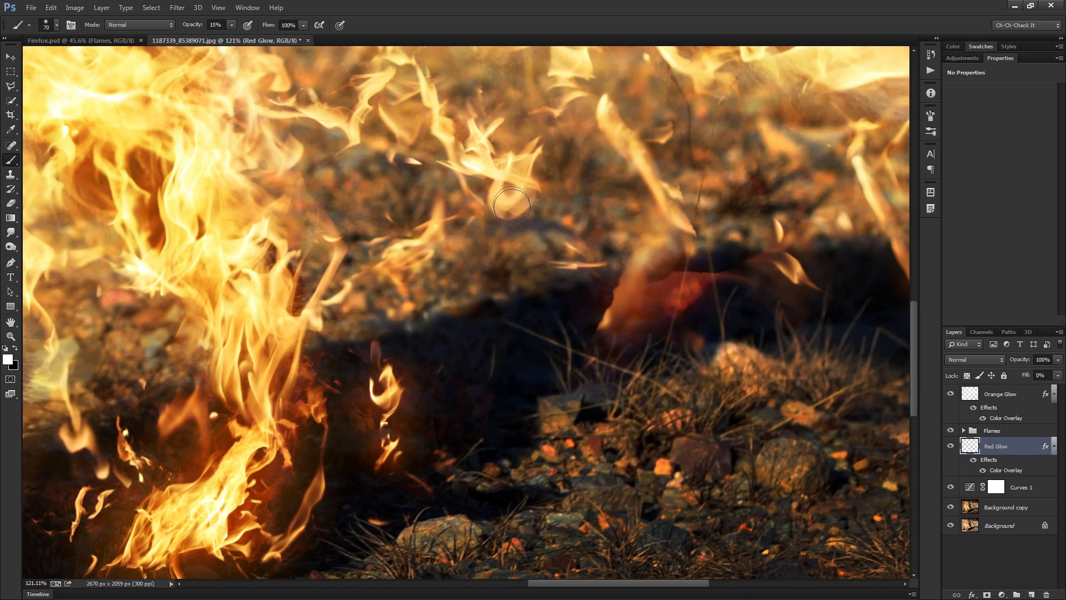
{"action": "left_click_drag", "start_coordinate": [428, 234], "coordinate": [502, 380]}
{"action": "key", "text": "bracketleft"}
{"action": "key", "text": "bracketleft"}
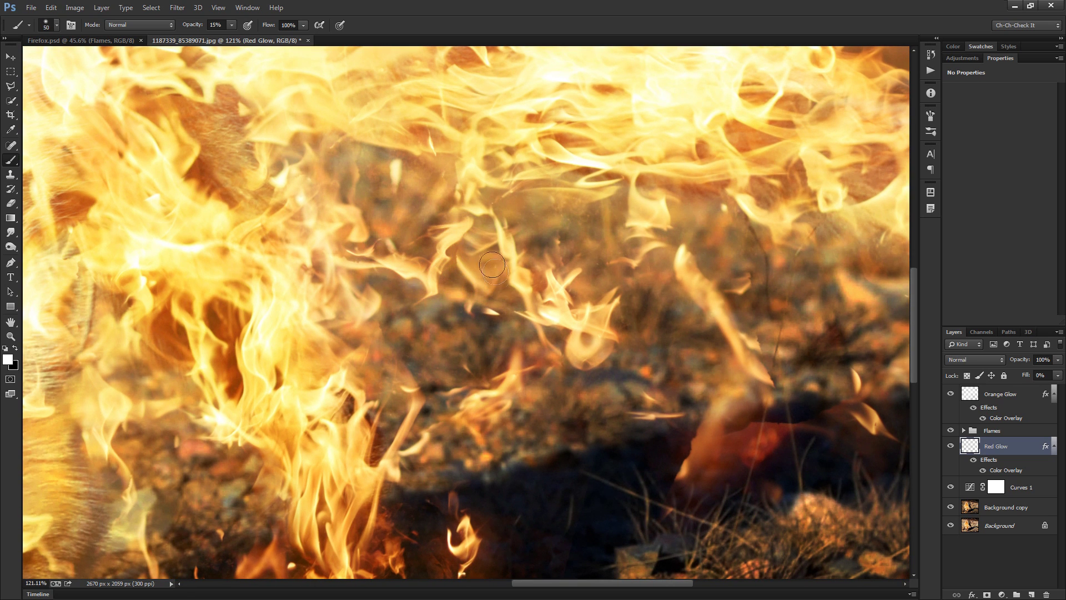
{"action": "scroll", "coordinate": [662, 269], "scroll_direction": "down", "scroll_amount": 2}
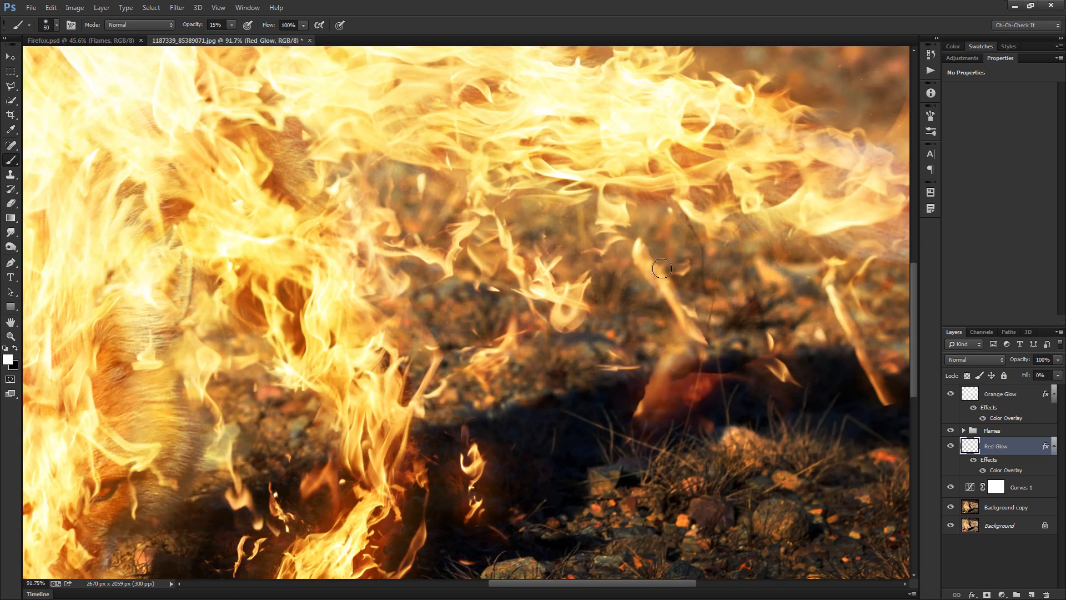
{"action": "scroll", "coordinate": [605, 247], "scroll_direction": "down", "scroll_amount": 2}
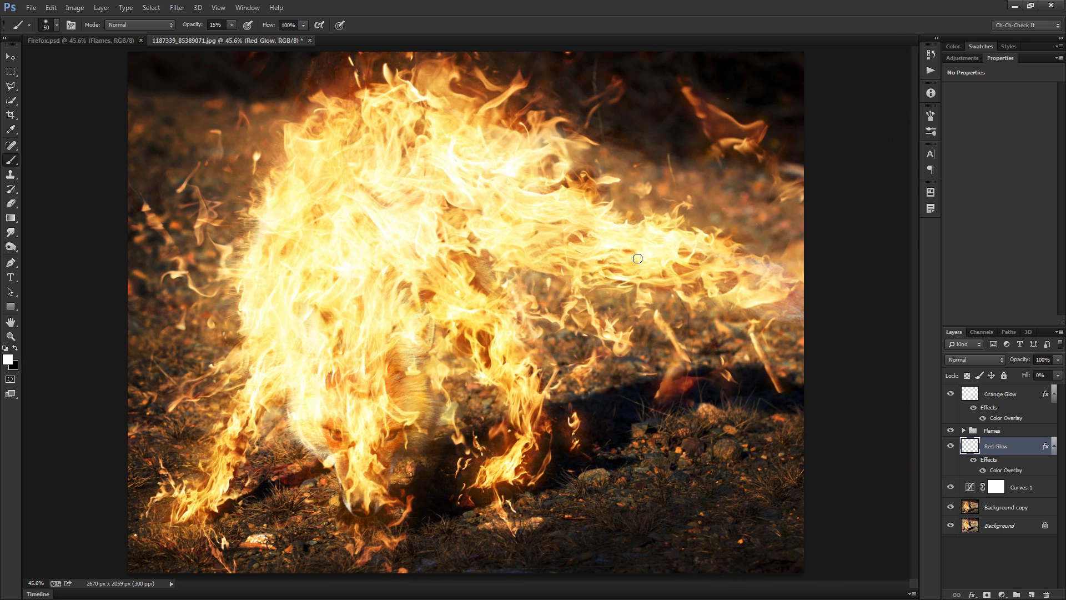
Add a Curves adjustment above Orange Glow, raise its midtone point to input 116, output 149, and invert its mask to black.
{"action": "left_click", "coordinate": [1053, 446]}
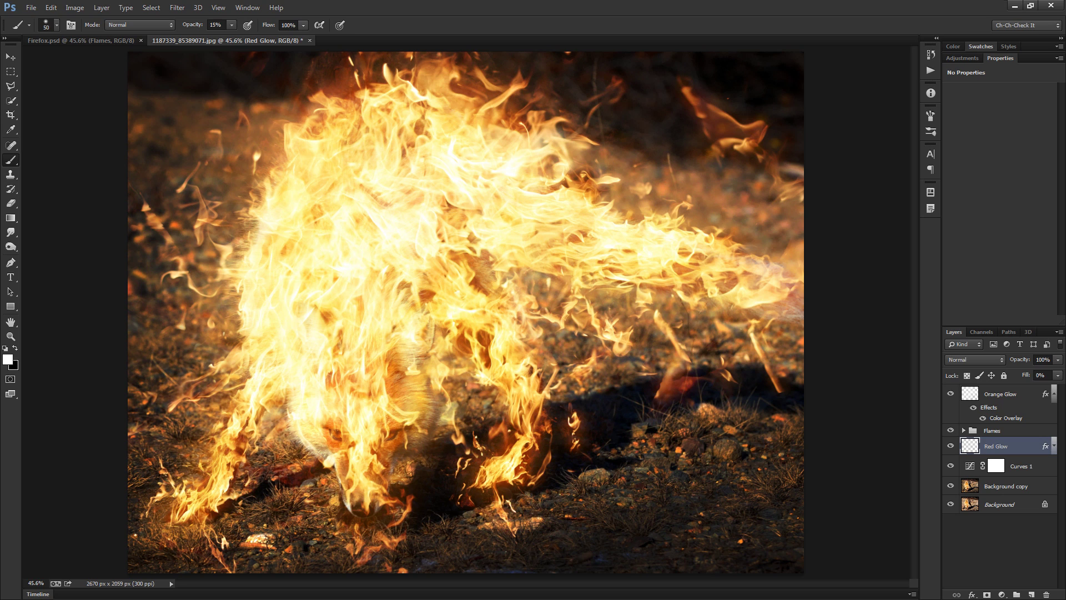
{"action": "left_click", "coordinate": [1053, 395]}
{"action": "left_click", "coordinate": [1005, 394]}
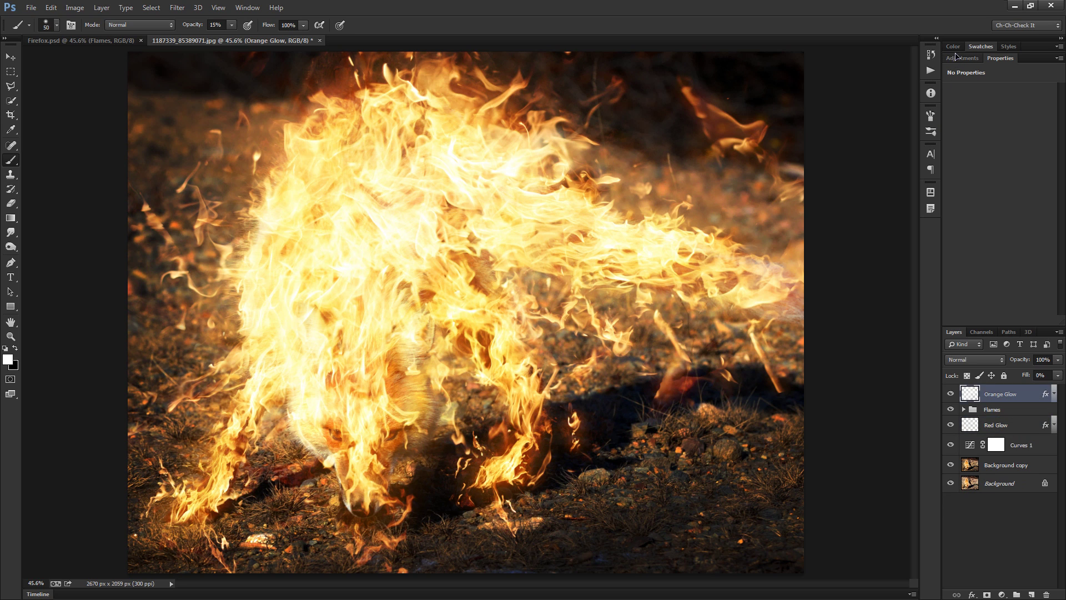
{"action": "left_click", "coordinate": [963, 57]}
{"action": "left_click", "coordinate": [1000, 80]}
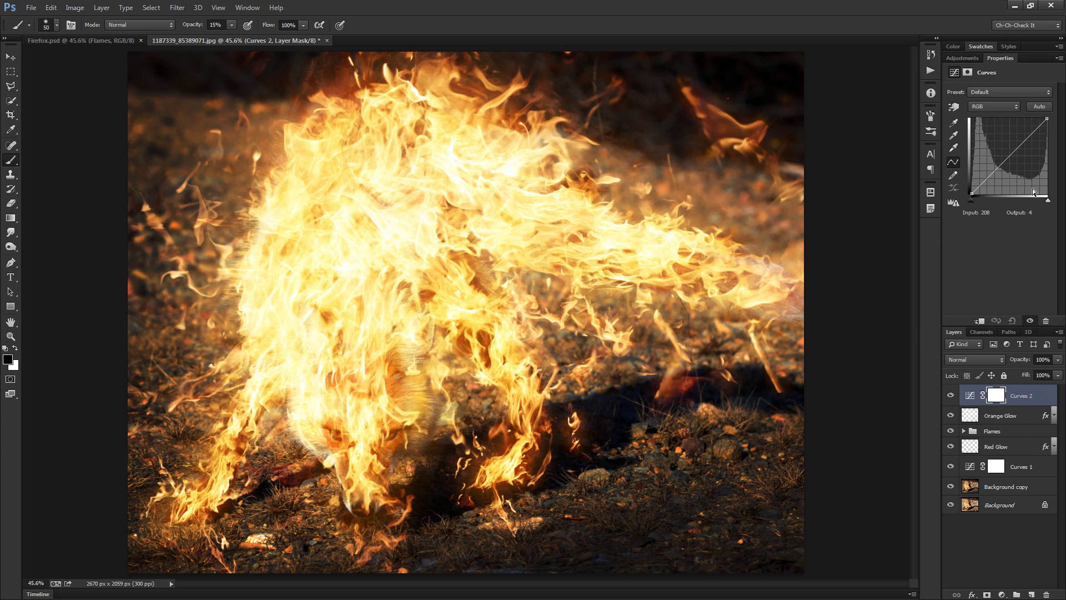
{"action": "left_click_drag", "start_coordinate": [1003, 154], "coordinate": [1006, 151]}
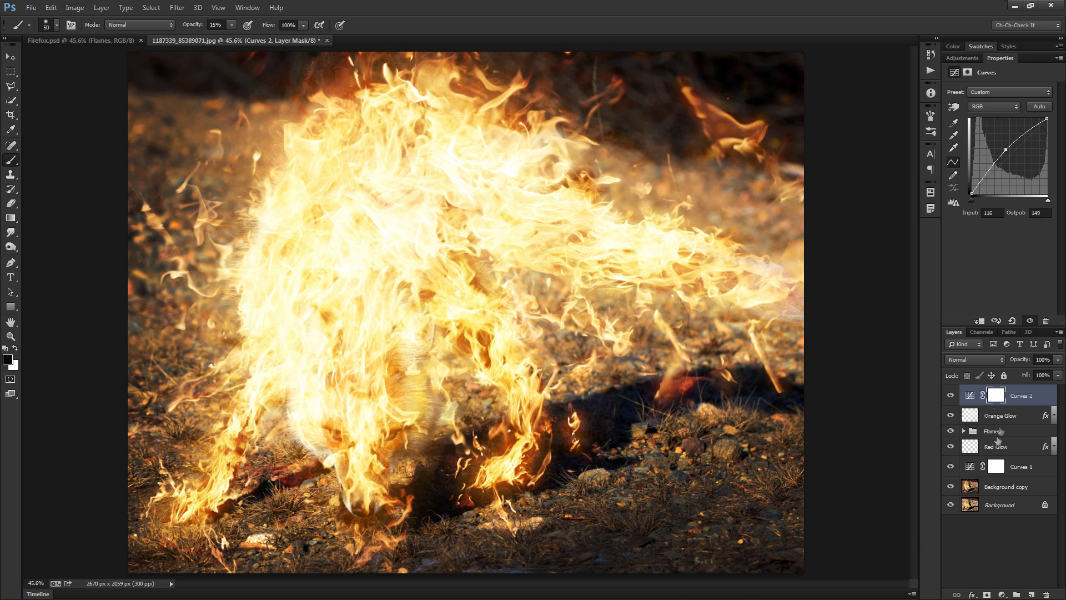
{"action": "left_click", "coordinate": [999, 396]}
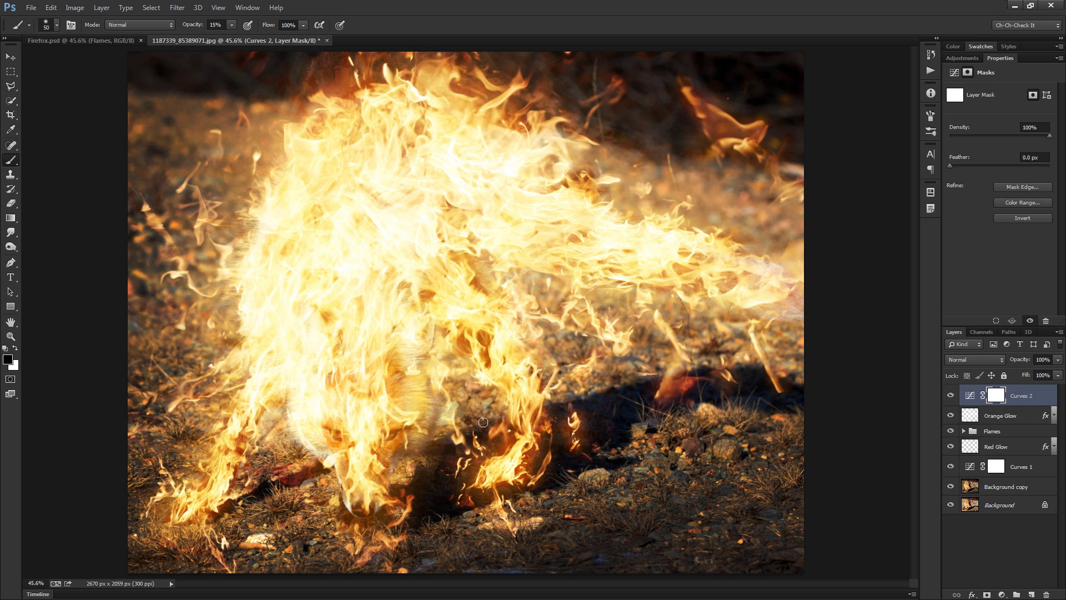
{"action": "key", "text": "ctrl+i"}
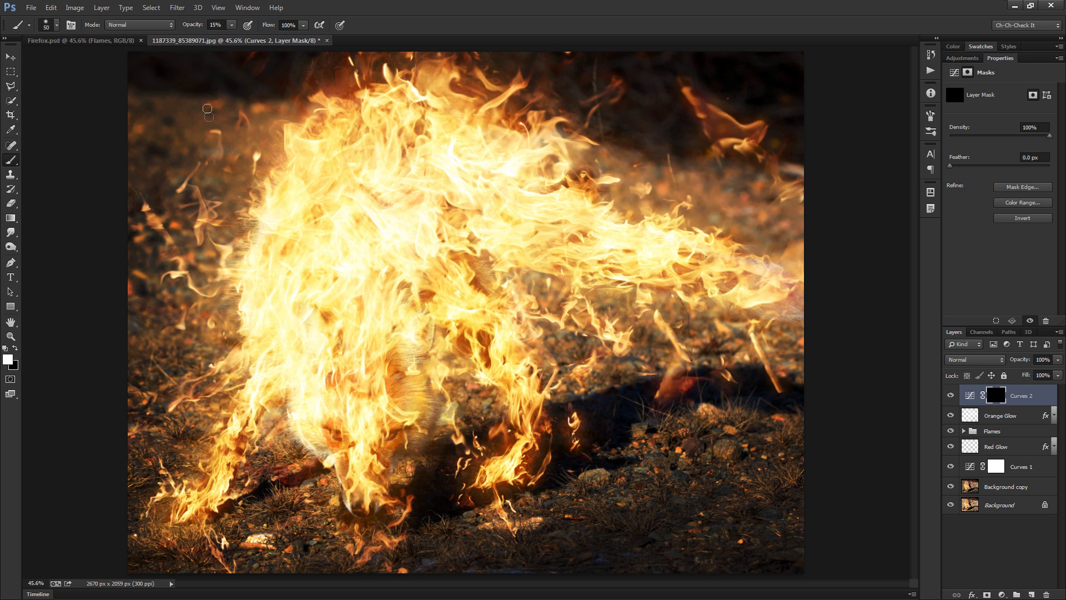
Paint white on the Curves 2 mask over the burning fox's body and tail with a large brush at 81% opacity.
{"action": "left_click_drag", "start_coordinate": [190, 25], "coordinate": [212, 35]}
{"action": "key", "text": "bracketright"}
{"action": "key", "text": "bracketright"}
{"action": "key", "text": "bracketright"}
{"action": "key", "text": "bracketright"}
{"action": "key", "text": "bracketright"}
{"action": "key", "text": "bracketright"}
{"action": "key", "text": "bracketright"}
{"action": "key", "text": "bracketright"}
{"action": "key", "text": "bracketright"}
{"action": "key", "text": "bracketright"}
{"action": "key", "text": "bracketright"}
{"action": "key", "text": "bracketright"}
{"action": "key", "text": "bracketright"}
{"action": "key", "text": "bracketright"}
{"action": "key", "text": "bracketright"}
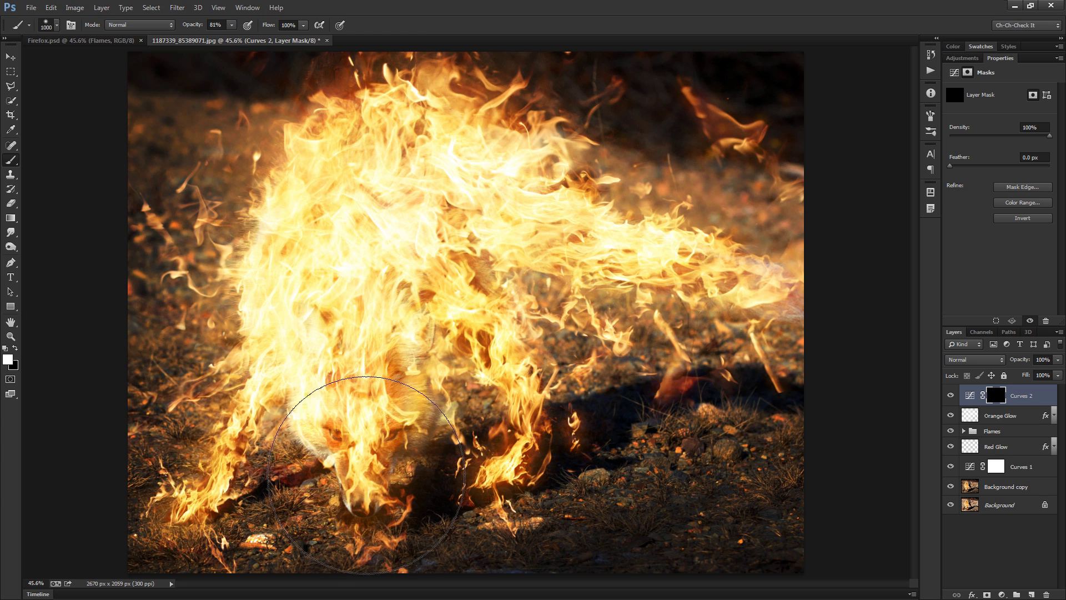
{"action": "mouse_move", "coordinate": [364, 460]}
{"action": "left_mouse_down"}
{"action": "mouse_move", "coordinate": [338, 354]}
{"action": "mouse_move", "coordinate": [189, 499]}
{"action": "left_mouse_up"}
{"action": "key", "text": "bracketleft"}
{"action": "key", "text": "bracketleft"}
{"action": "key", "text": "bracketleft"}
{"action": "key", "text": "bracketleft"}
{"action": "mouse_move", "coordinate": [455, 406]}
{"action": "left_mouse_down"}
{"action": "mouse_move", "coordinate": [500, 483]}
{"action": "mouse_move", "coordinate": [513, 413]}
{"action": "mouse_move", "coordinate": [493, 349]}
{"action": "mouse_move", "coordinate": [503, 350]}
{"action": "mouse_move", "coordinate": [442, 234]}
{"action": "mouse_move", "coordinate": [486, 211]}
{"action": "left_mouse_up"}
{"action": "mouse_move", "coordinate": [663, 279]}
{"action": "left_mouse_down"}
{"action": "mouse_move", "coordinate": [788, 291]}
{"action": "mouse_move", "coordinate": [558, 194]}
{"action": "mouse_move", "coordinate": [597, 189]}
{"action": "mouse_move", "coordinate": [464, 90]}
{"action": "mouse_move", "coordinate": [512, 124]}
{"action": "mouse_move", "coordinate": [339, 137]}
{"action": "mouse_move", "coordinate": [333, 129]}
{"action": "mouse_move", "coordinate": [255, 276]}
{"action": "left_mouse_up"}
Clean up the Curves 2 mask beside the fox with black and fill in its body with a 900 px white brush.
{"action": "key", "text": "bracketright"}
{"action": "mouse_move", "coordinate": [300, 137]}
{"action": "left_mouse_down"}
{"action": "mouse_move", "coordinate": [252, 102]}
{"action": "mouse_move", "coordinate": [191, 147]}
{"action": "left_mouse_up"}
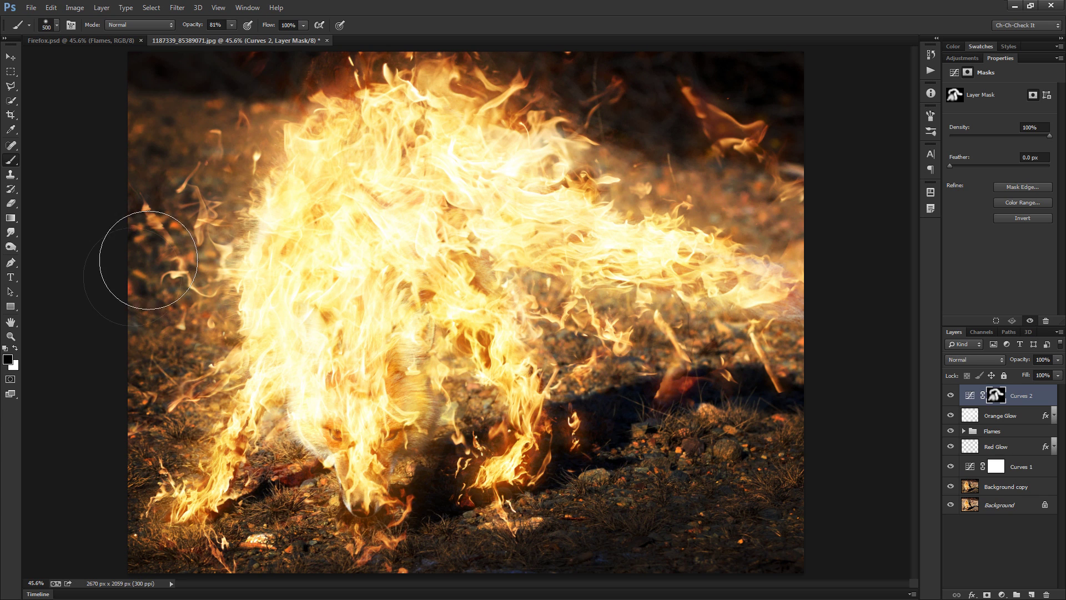
{"action": "key", "text": "bracketright"}
{"action": "key", "text": "bracketright"}
{"action": "key", "text": "bracketright"}
{"action": "key", "text": "bracketright"}
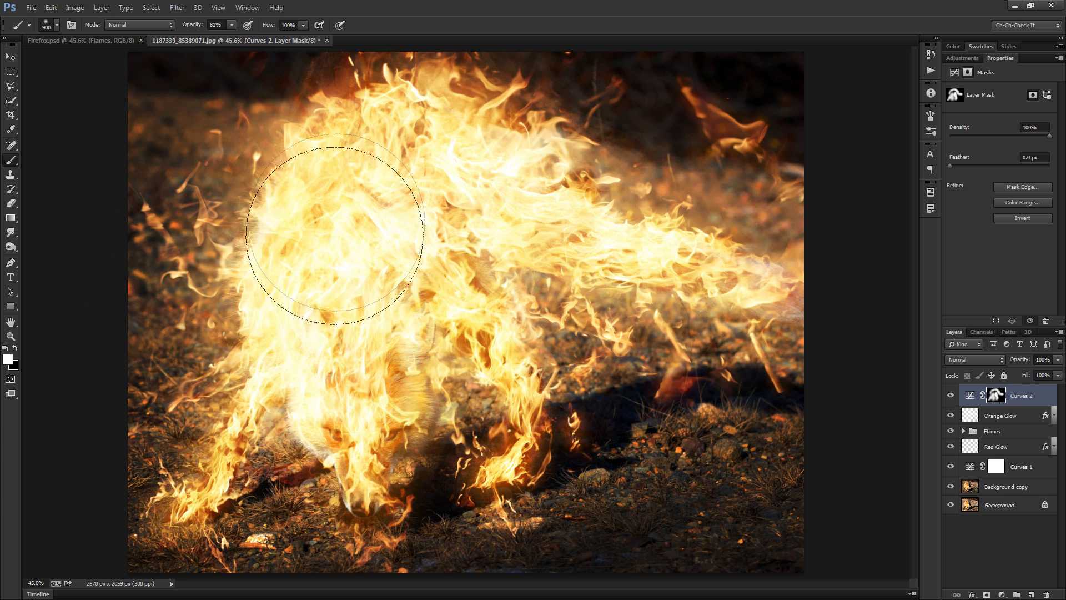
{"action": "left_click", "coordinate": [490, 344]}
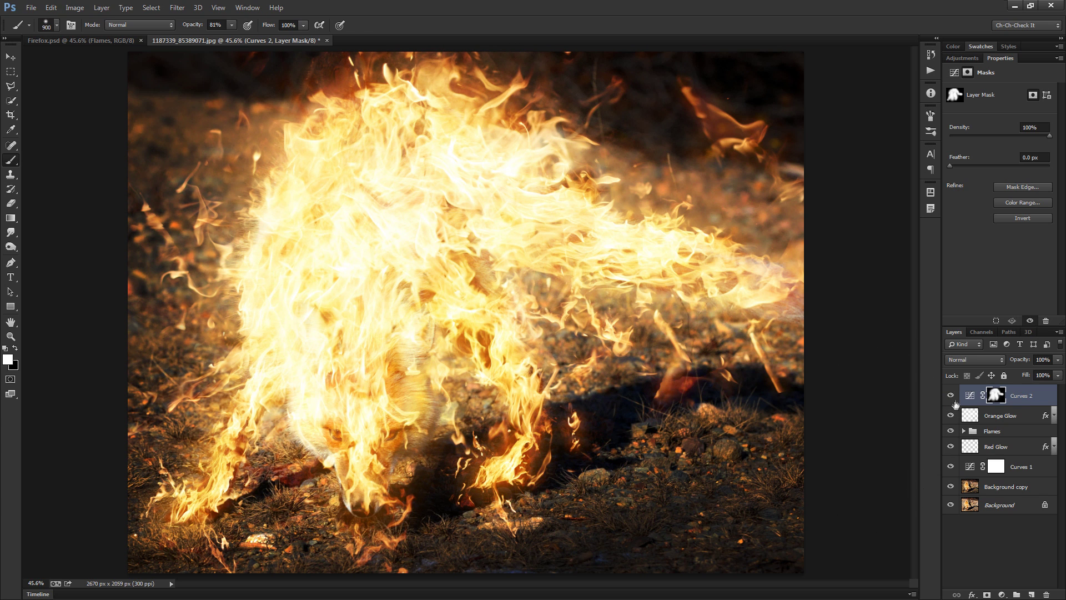
Compare the brightness of the flames with the Curves 2 adjustment hidden and shown.
{"action": "left_click", "coordinate": [951, 395]}
{"action": "left_click", "coordinate": [951, 396]}
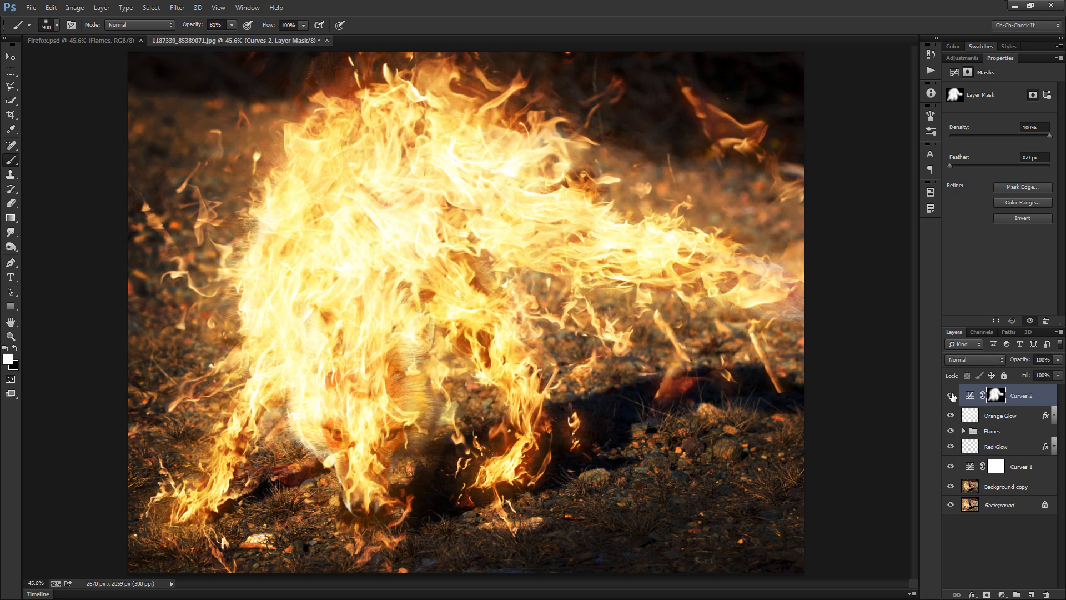
{"action": "left_click", "coordinate": [951, 395]}
{"action": "left_click", "coordinate": [951, 395]}
{"action": "left_click", "coordinate": [951, 396]}
{"action": "left_click", "coordinate": [951, 396]}
{"action": "left_click", "coordinate": [951, 395]}
{"action": "left_click", "coordinate": [951, 395]}
Reduce the brush size to 175 px.
{"action": "key", "text": "bracketleft"}
{"action": "key", "text": "bracketleft"}
{"action": "key", "text": "bracketleft"}
{"action": "key", "text": "bracketleft"}
{"action": "key", "text": "bracketleft"}
{"action": "key", "text": "bracketleft"}
{"action": "key", "text": "bracketleft"}
{"action": "key", "text": "bracketleft"}
{"action": "key", "text": "bracketleft"}
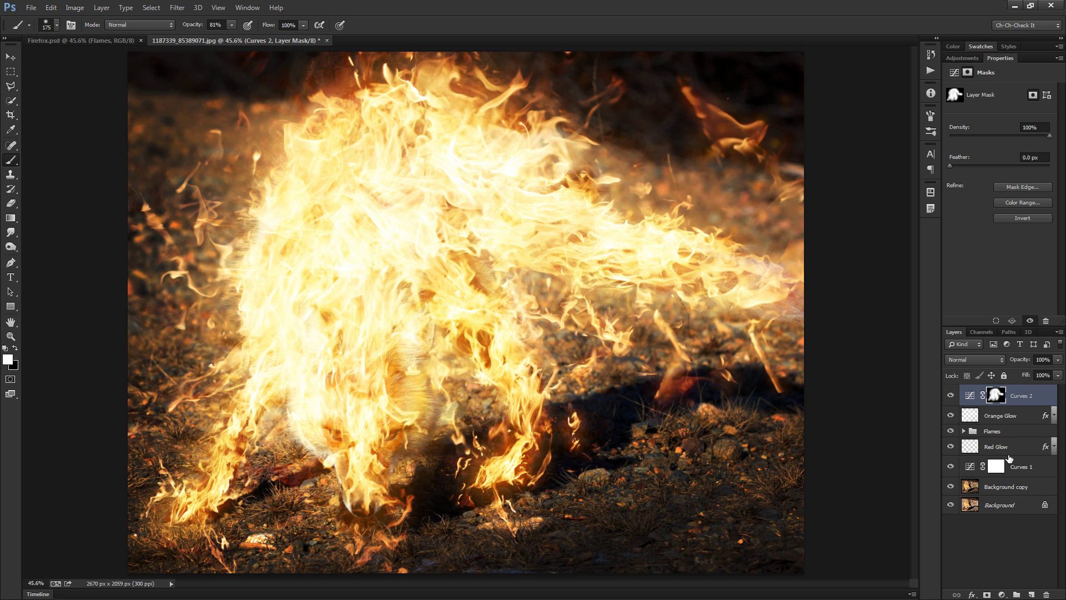
Create a new layer above Curves 2 and fill it with 50% gray at 100% opacity.
{"action": "key", "text": "ctrl+shift+n"}
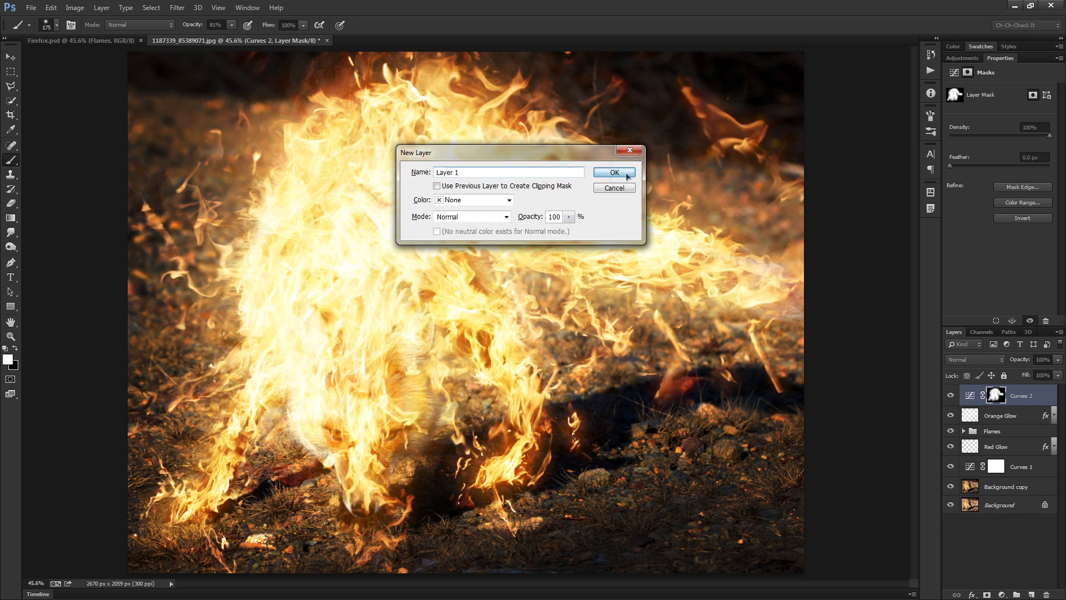
{"action": "left_click", "coordinate": [624, 172]}
{"action": "key", "text": "shift+F5"}
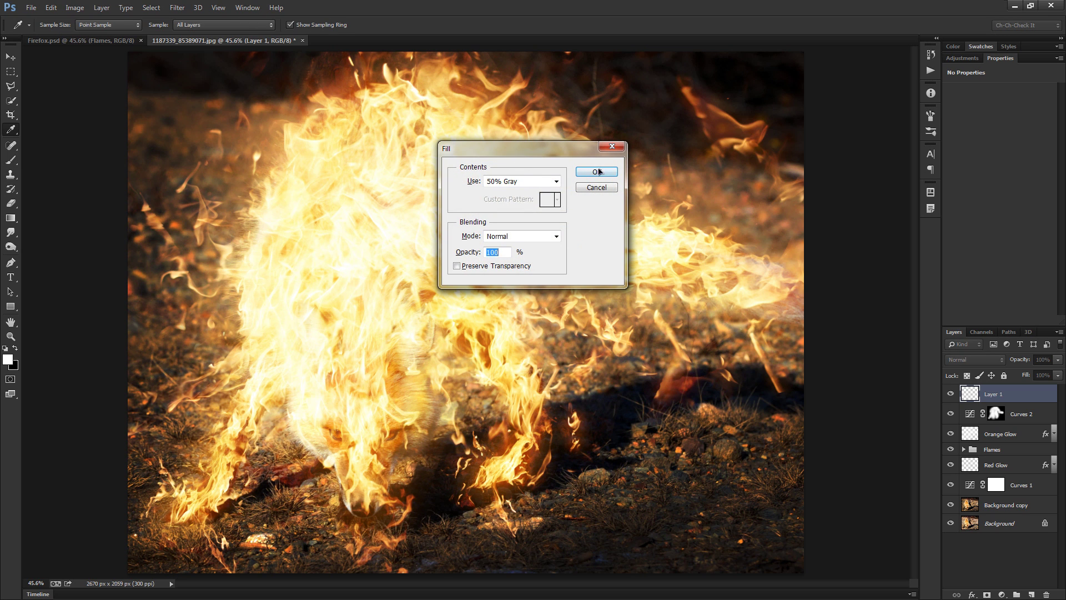
{"action": "left_click", "coordinate": [597, 172]}
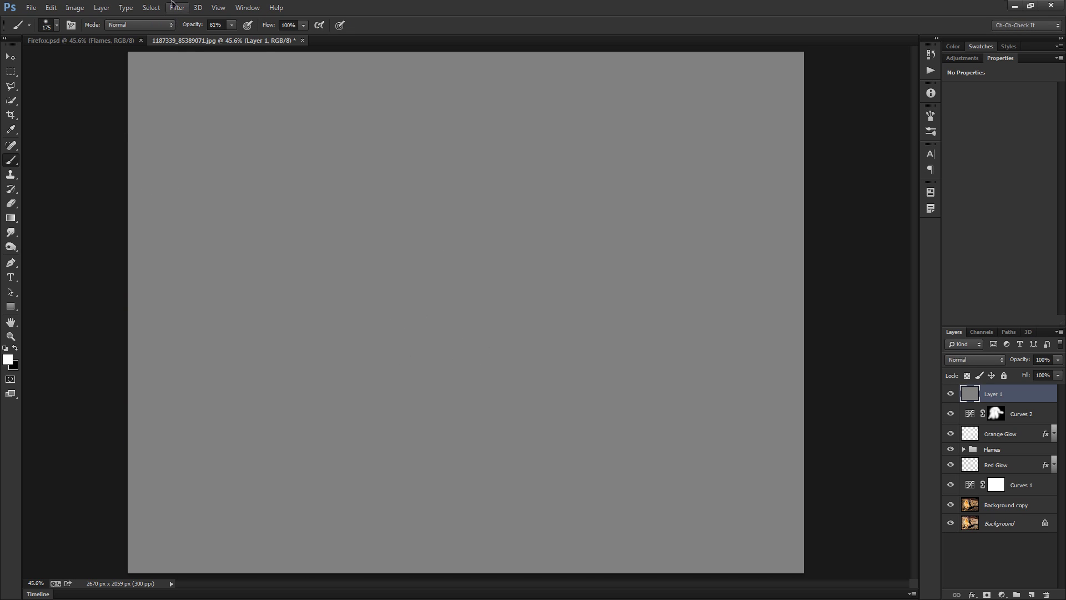
Add 20% Gaussian monochromatic noise to the gray layer.
{"action": "left_click", "coordinate": [177, 8]}
{"action": "mouse_move", "coordinate": [223, 158]}
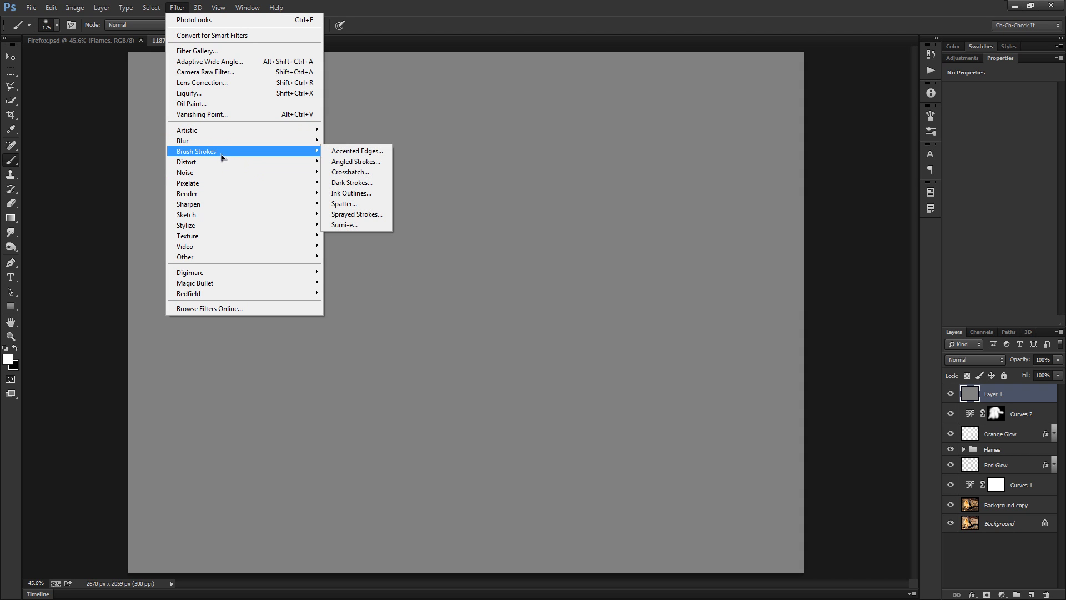
{"action": "left_click", "coordinate": [336, 173]}
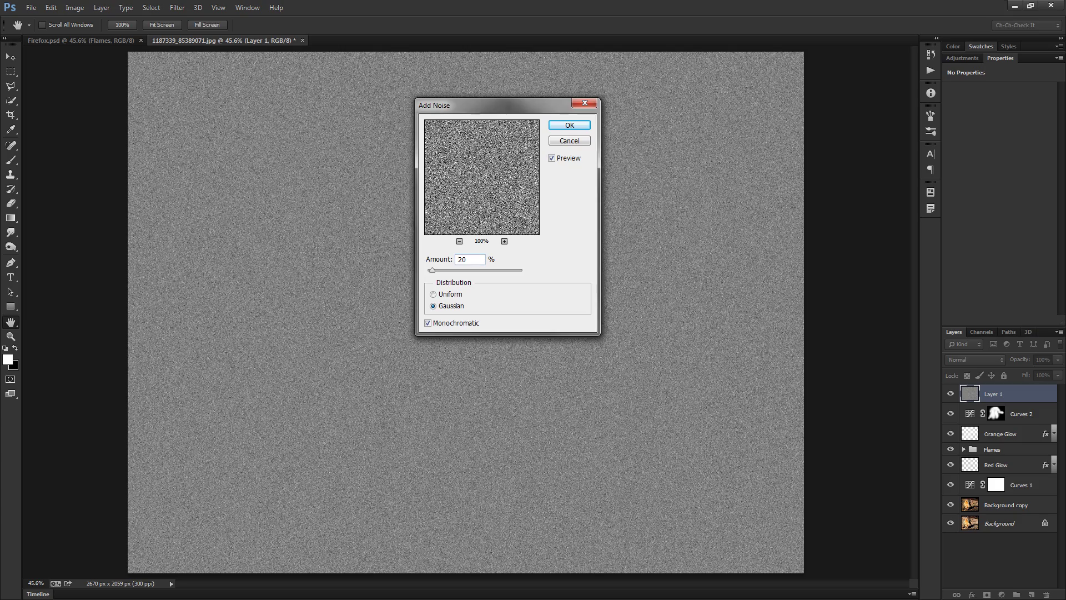
{"action": "key", "text": "Return"}
Set the noise layer's blend mode to Overlay and rename it Grit.
{"action": "left_click", "coordinate": [979, 360]}
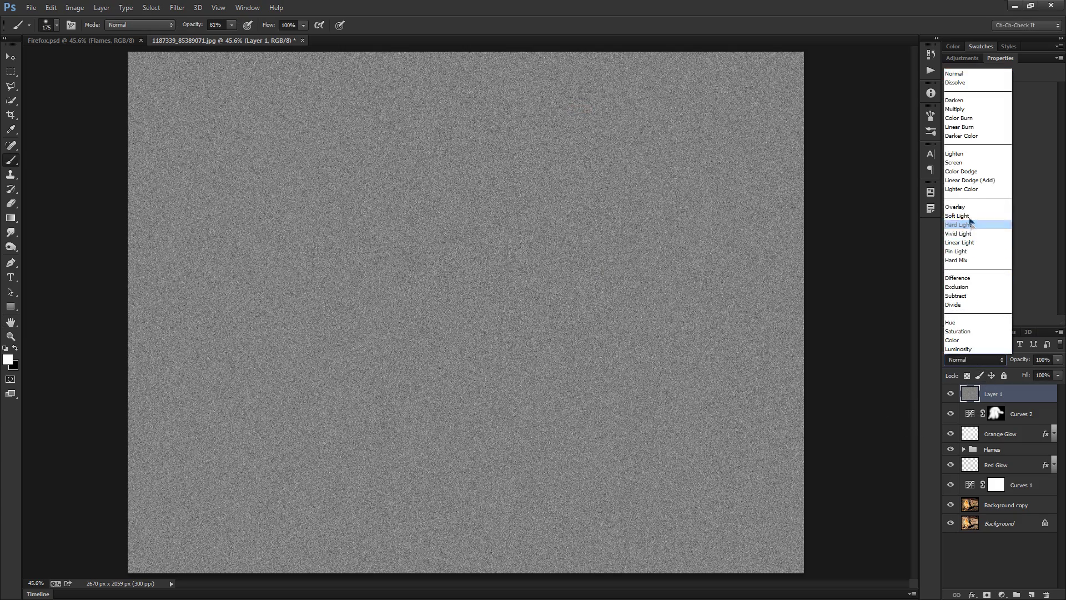
{"action": "left_click", "coordinate": [965, 210]}
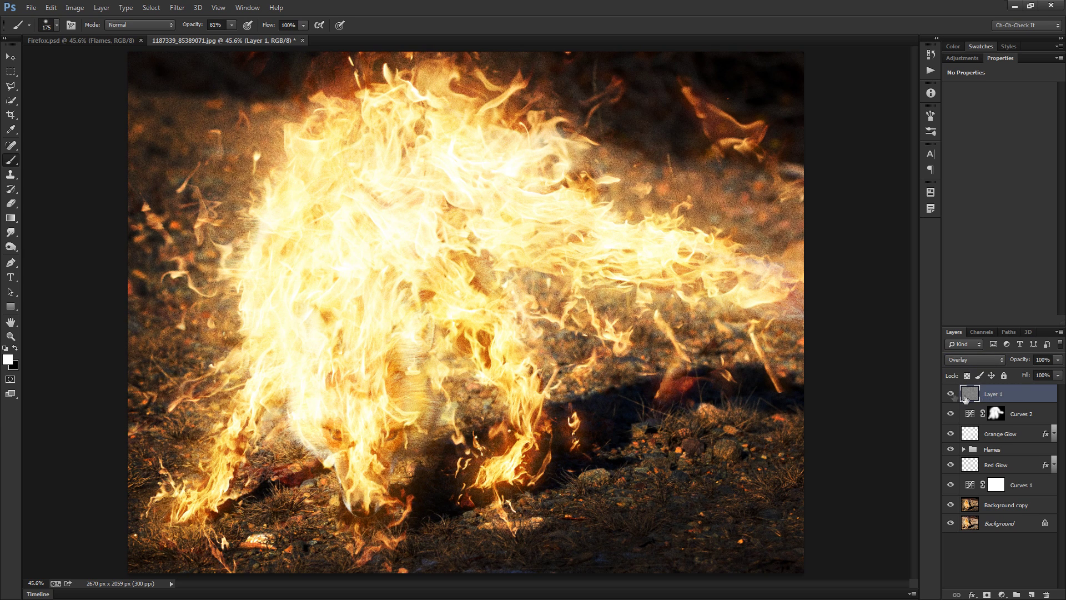
{"action": "type", "text": "Grit"}
{"action": "key", "text": "Return"}
View the image full screen at 100% and lower the Grit layer's opacity to soften the grain.
{"action": "key", "text": "f"}
{"action": "key", "text": "f"}
{"action": "key", "text": "ctrl+0"}
{"action": "key", "text": "ctrl+1"}
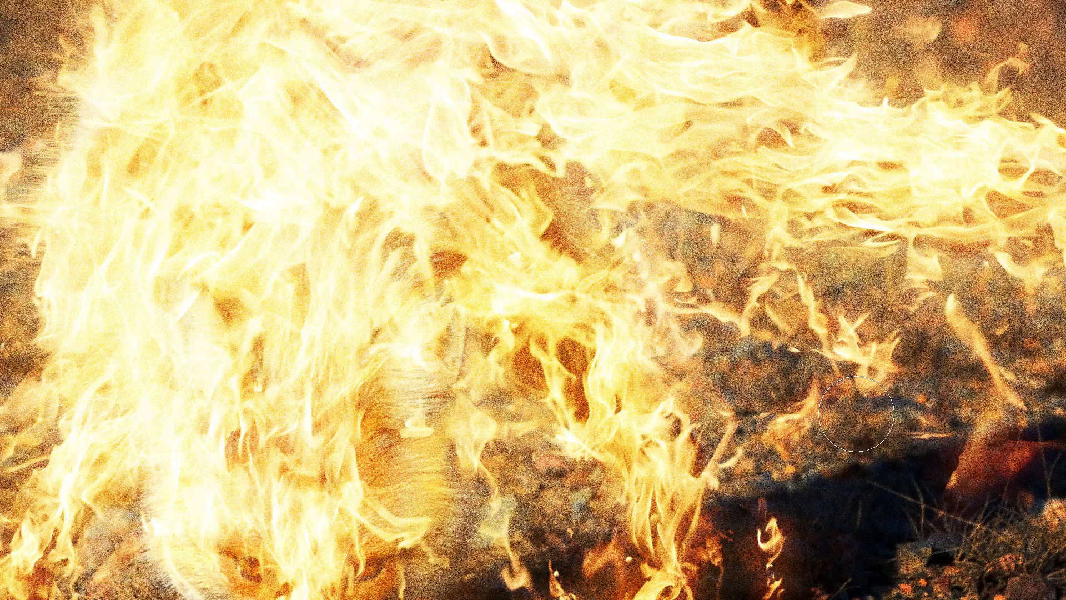
{"action": "left_click_drag", "start_coordinate": [491, 473], "coordinate": [520, 241]}
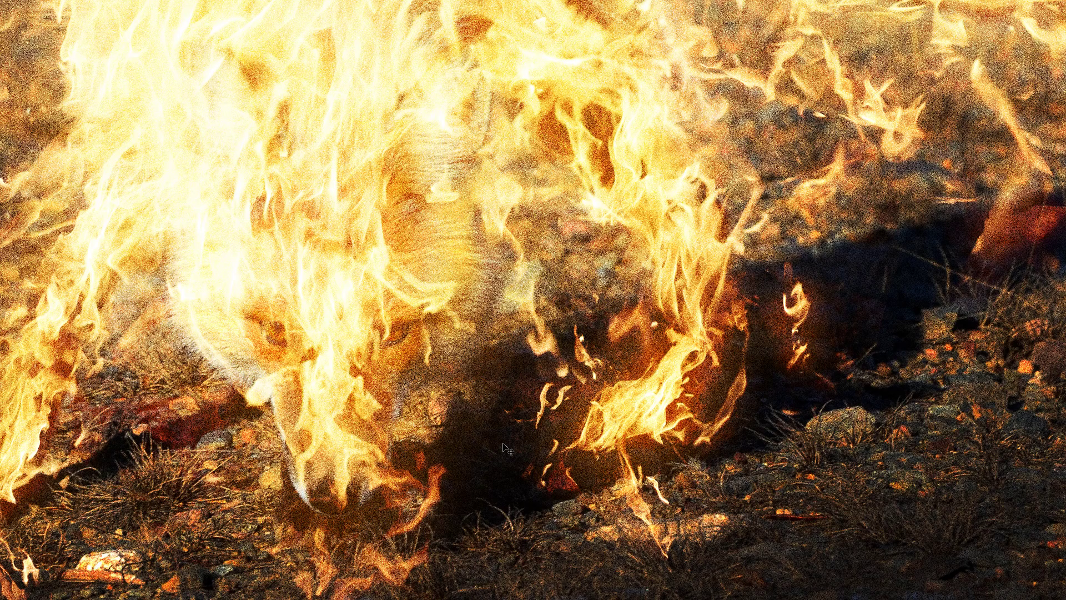
{"action": "mouse_move", "coordinate": [1063, 305]}
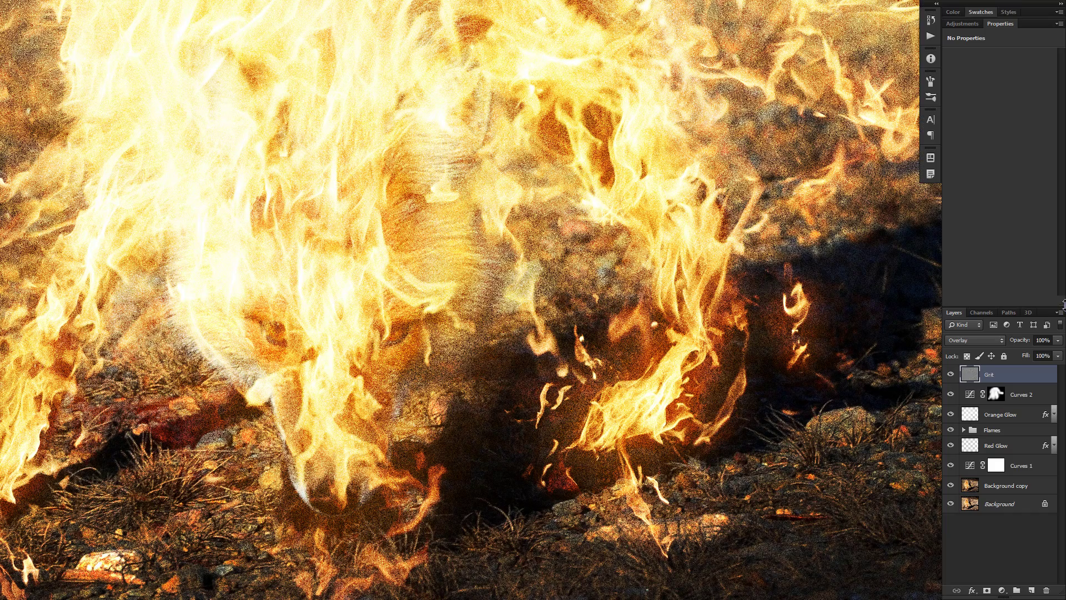
{"action": "left_click_drag", "start_coordinate": [1027, 361], "coordinate": [998, 373]}
{"action": "key", "text": "Tab"}
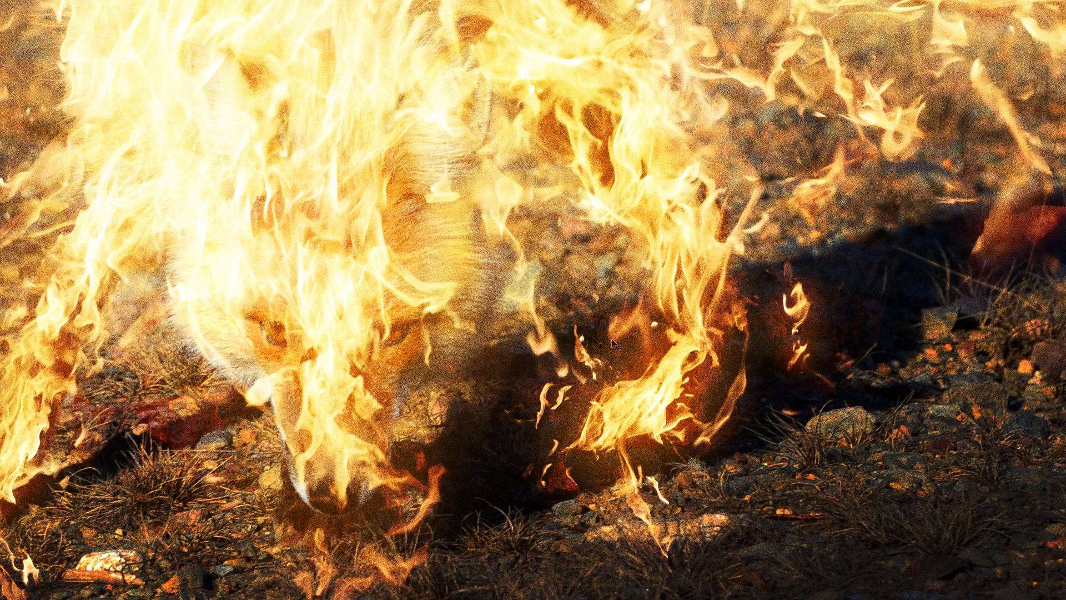
{"action": "scroll", "coordinate": [519, 337], "scroll_direction": "down", "scroll_amount": 1}
{"action": "left_click_drag", "start_coordinate": [483, 395], "coordinate": [485, 414]}
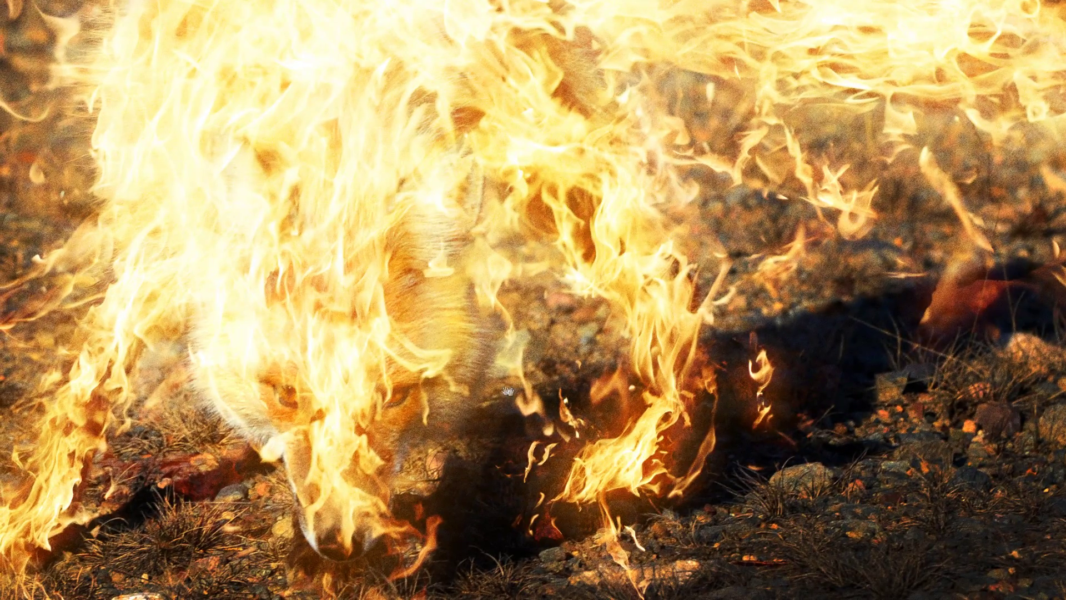